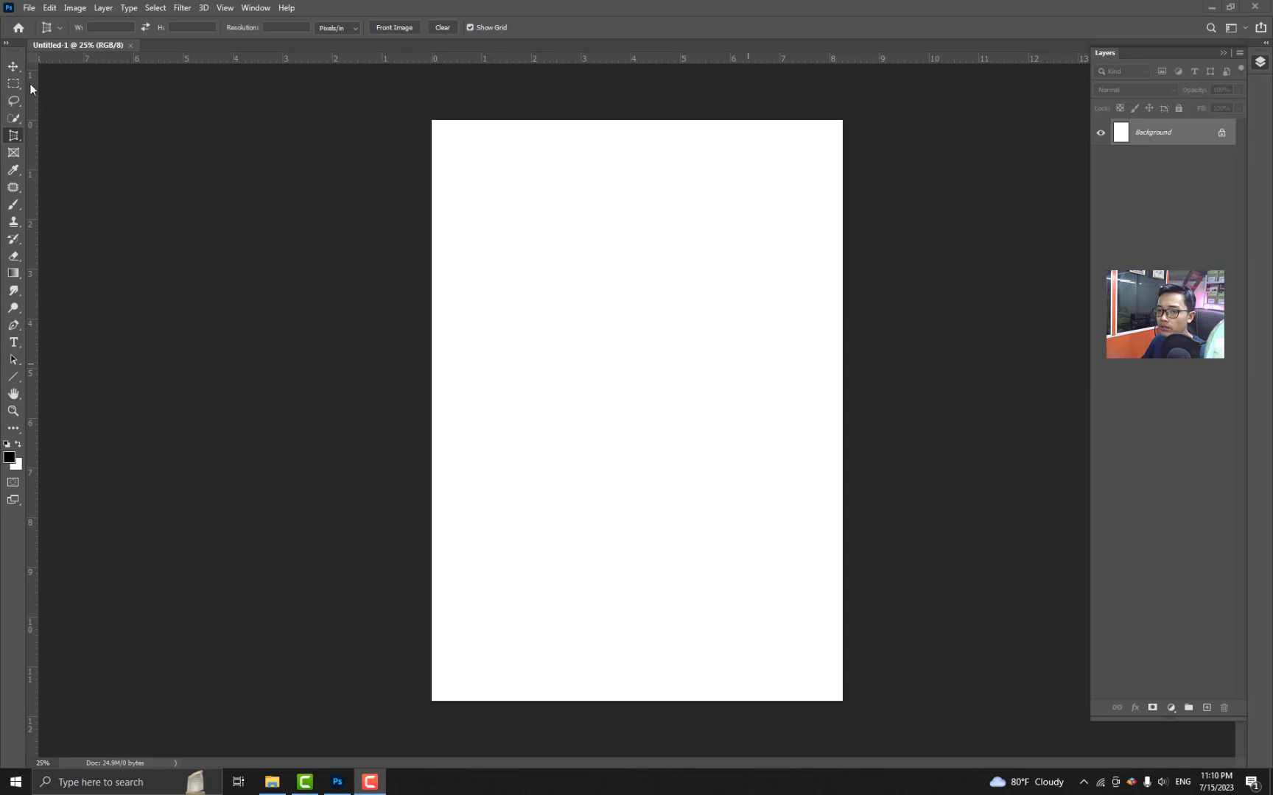
Activate the Move tool and open the BeautyPlus and Snapchat photos from New folder as separate documents.
{"action": "left_click", "coordinate": [13, 65]}
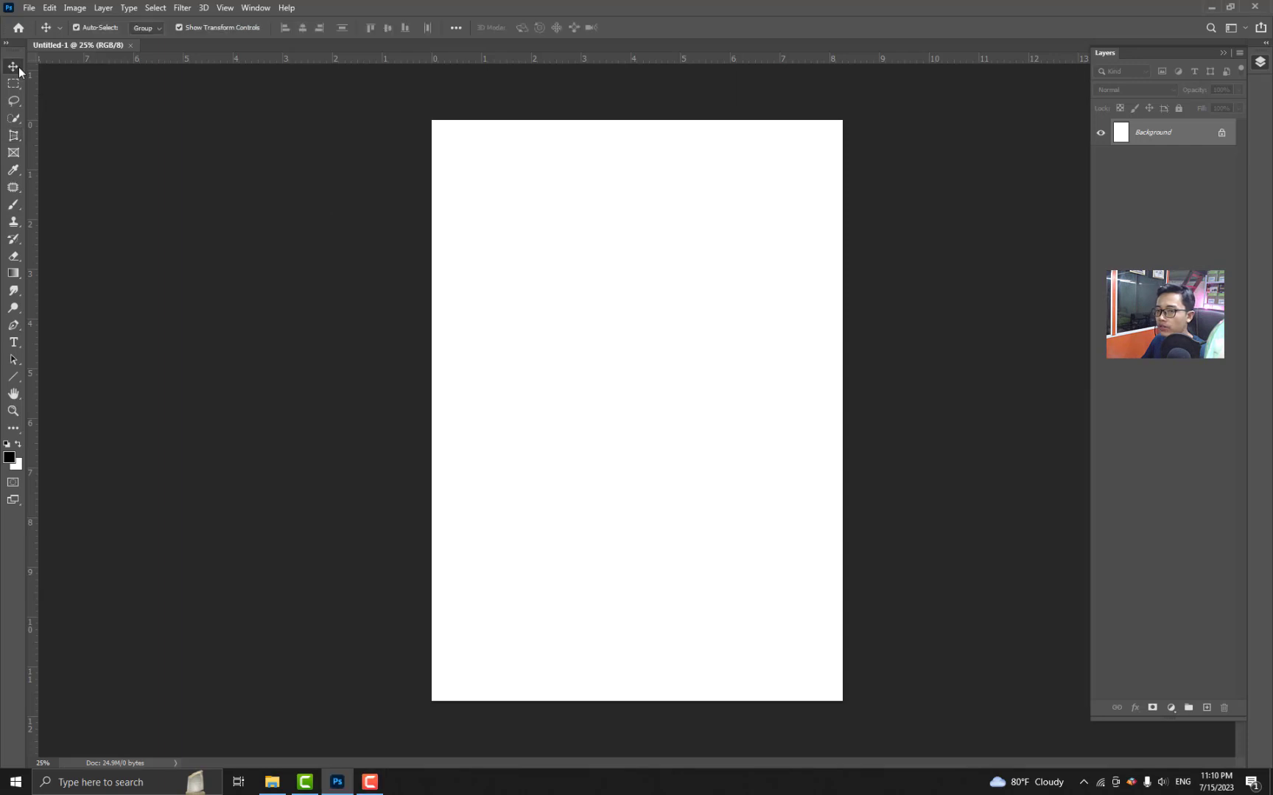
{"action": "left_click", "coordinate": [1211, 6]}
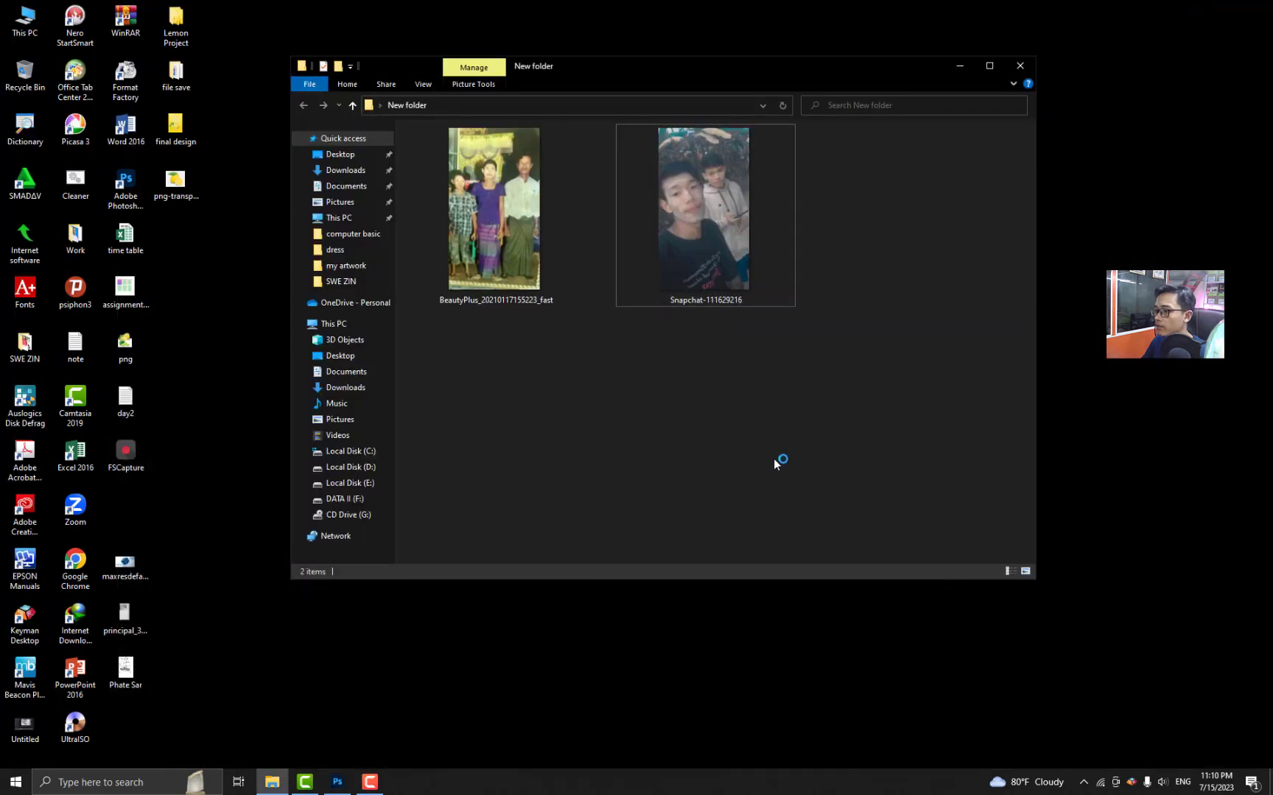
{"action": "left_click_drag", "start_coordinate": [821, 431], "coordinate": [497, 206]}
{"action": "left_click_drag", "start_coordinate": [835, 375], "coordinate": [556, 352]}
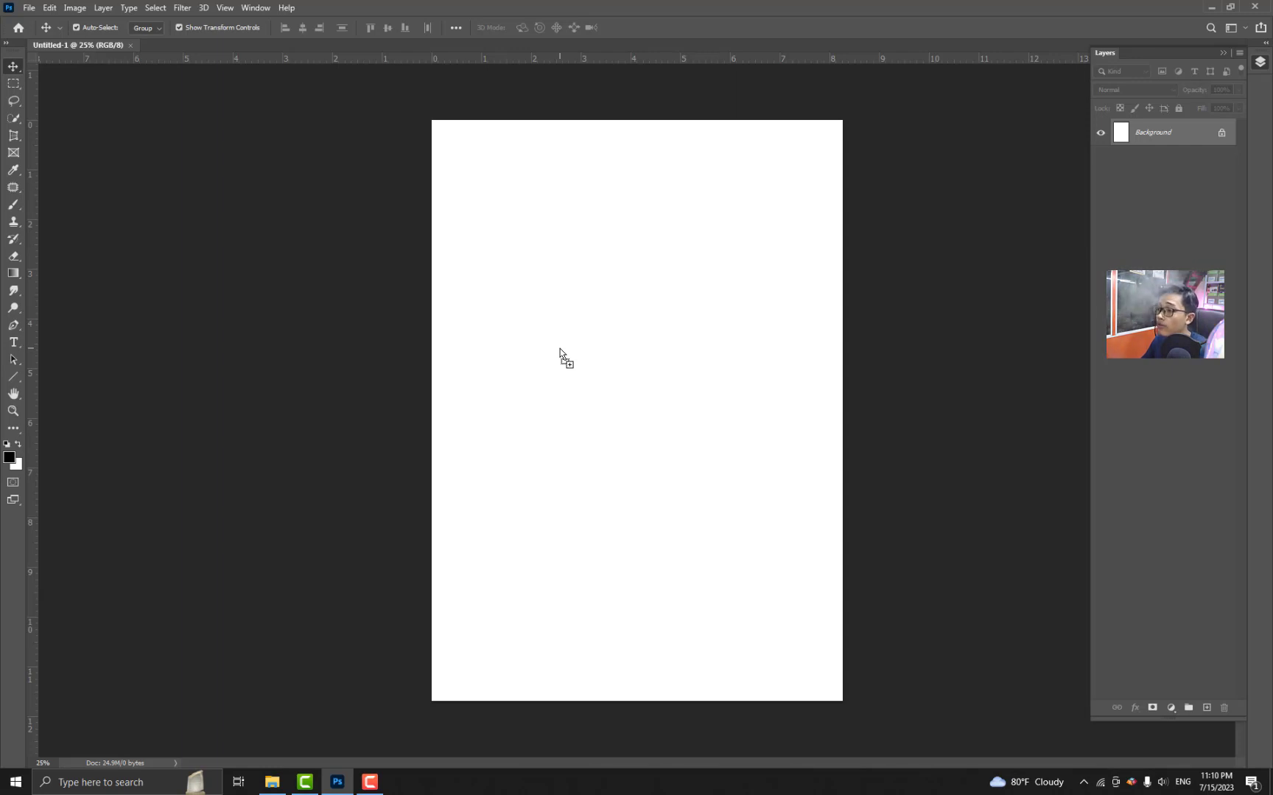
{"action": "left_click_drag", "start_coordinate": [560, 352], "coordinate": [314, 110]}
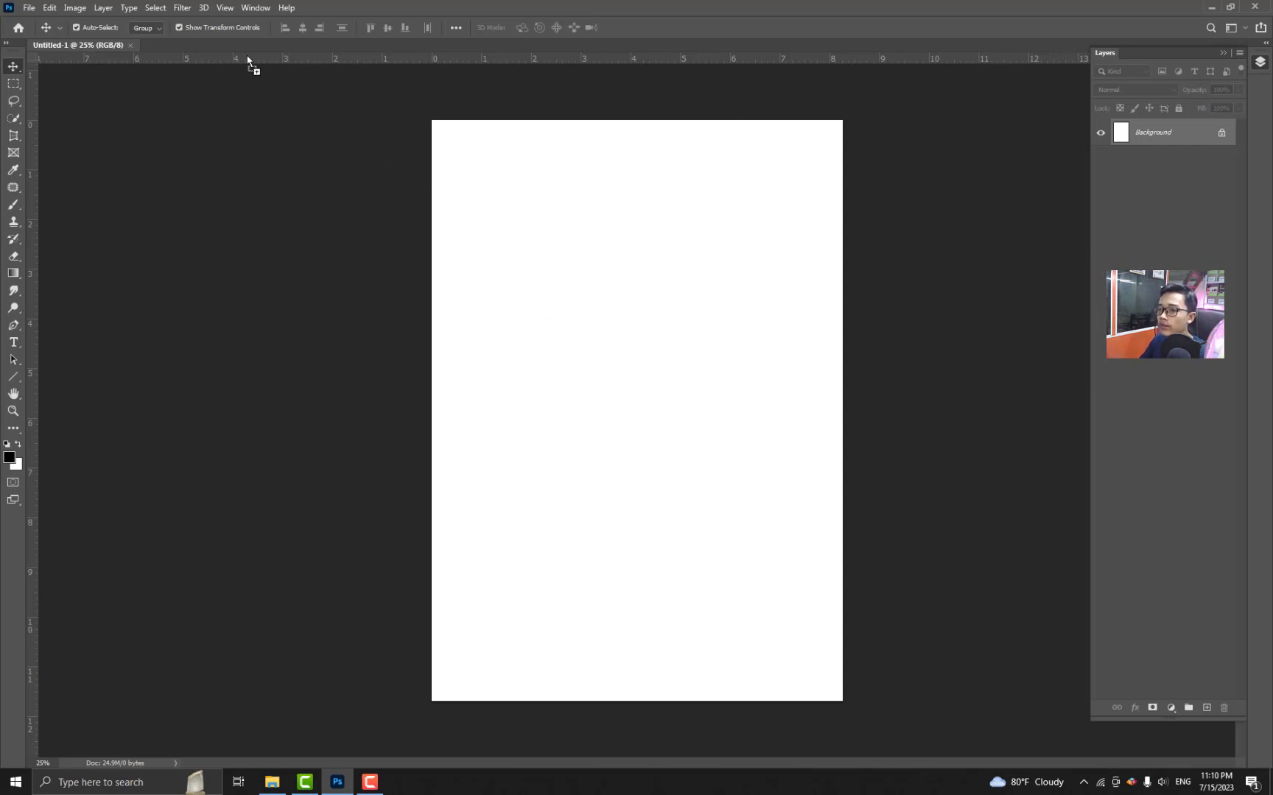
{"action": "left_click_drag", "start_coordinate": [250, 58], "coordinate": [212, 42]}
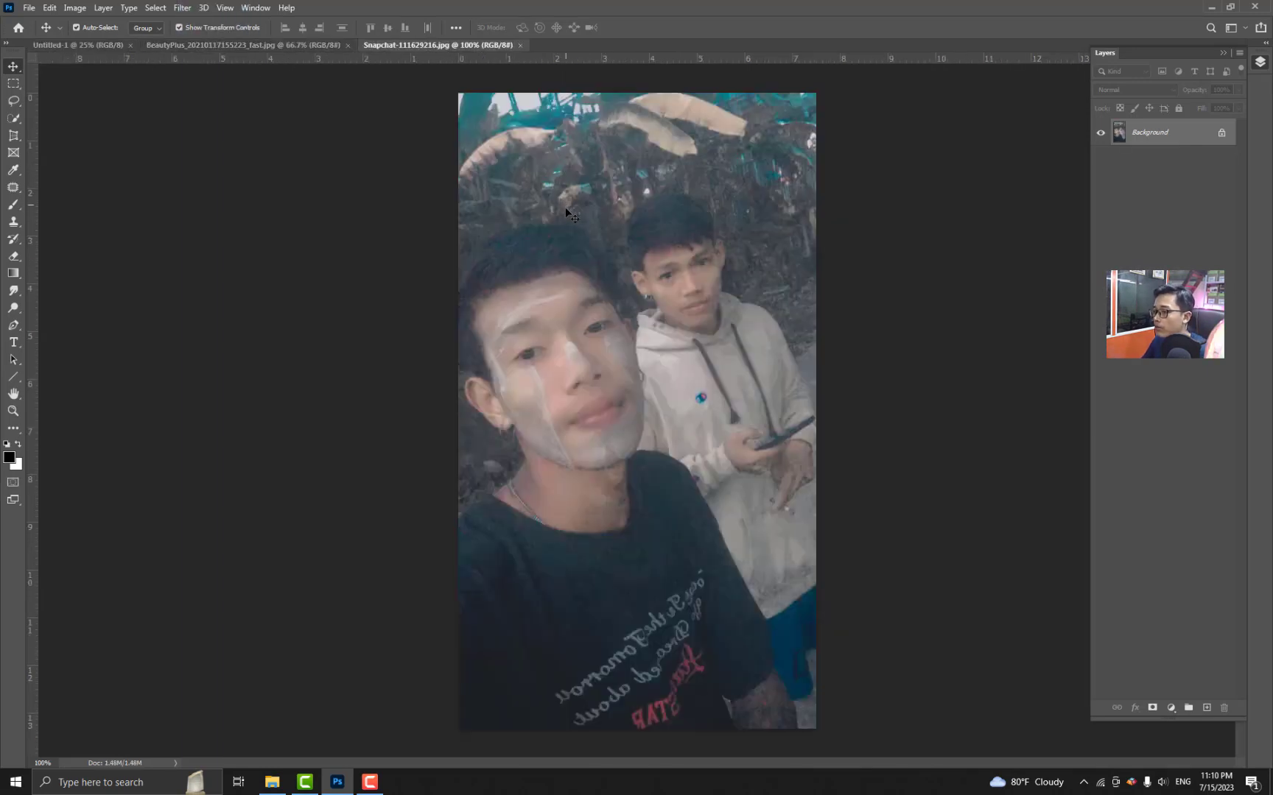
Set up the Crop tool on the BeautyPlus photo with W x H x Resolution at 4 in by 5.7 in, 300 px/in.
{"action": "left_click", "coordinate": [253, 46]}
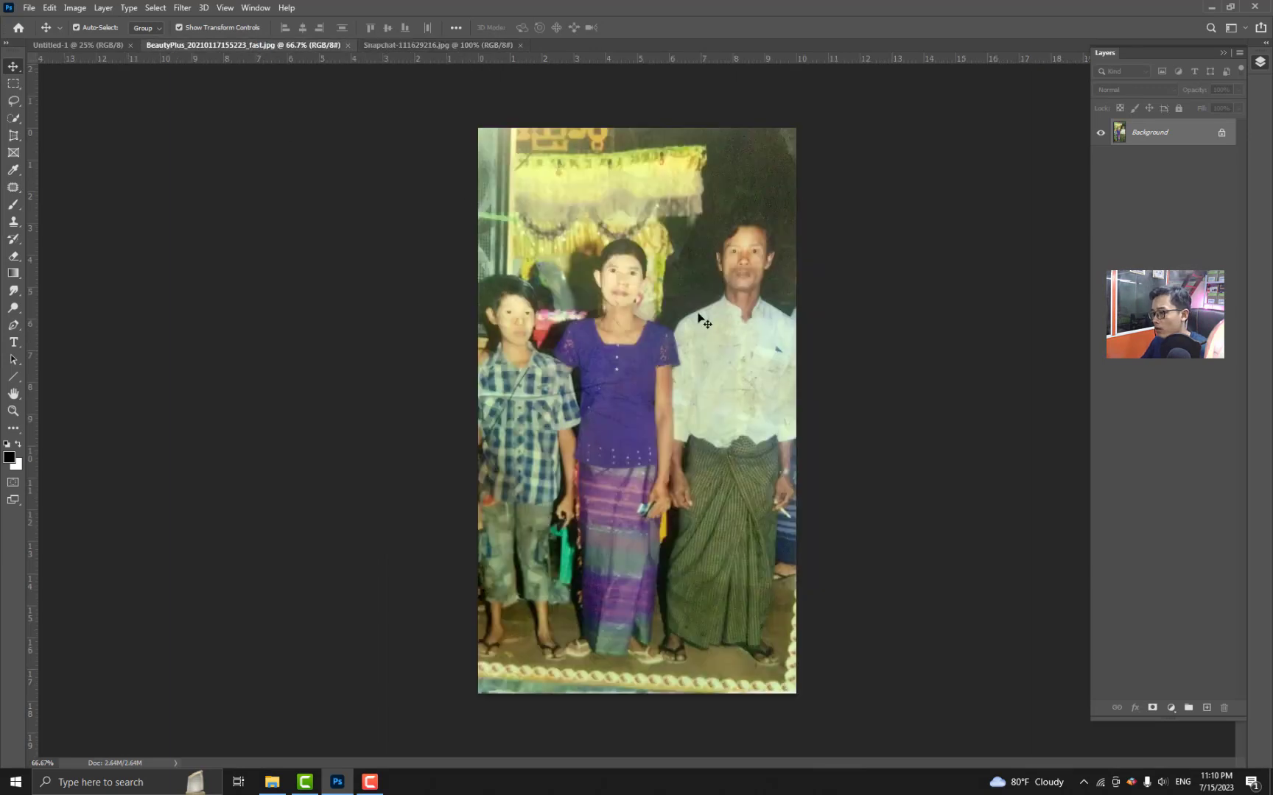
{"action": "key", "text": "c"}
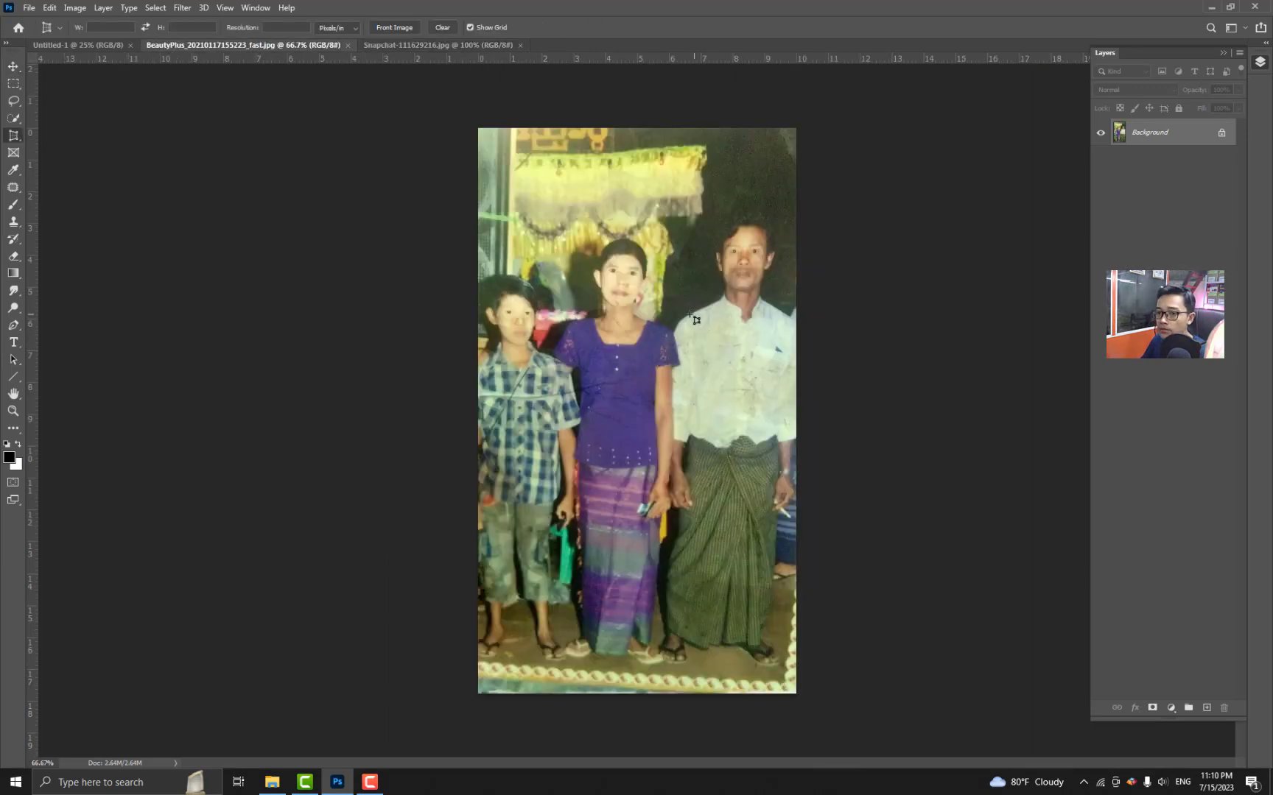
{"action": "right_click", "coordinate": [13, 138]}
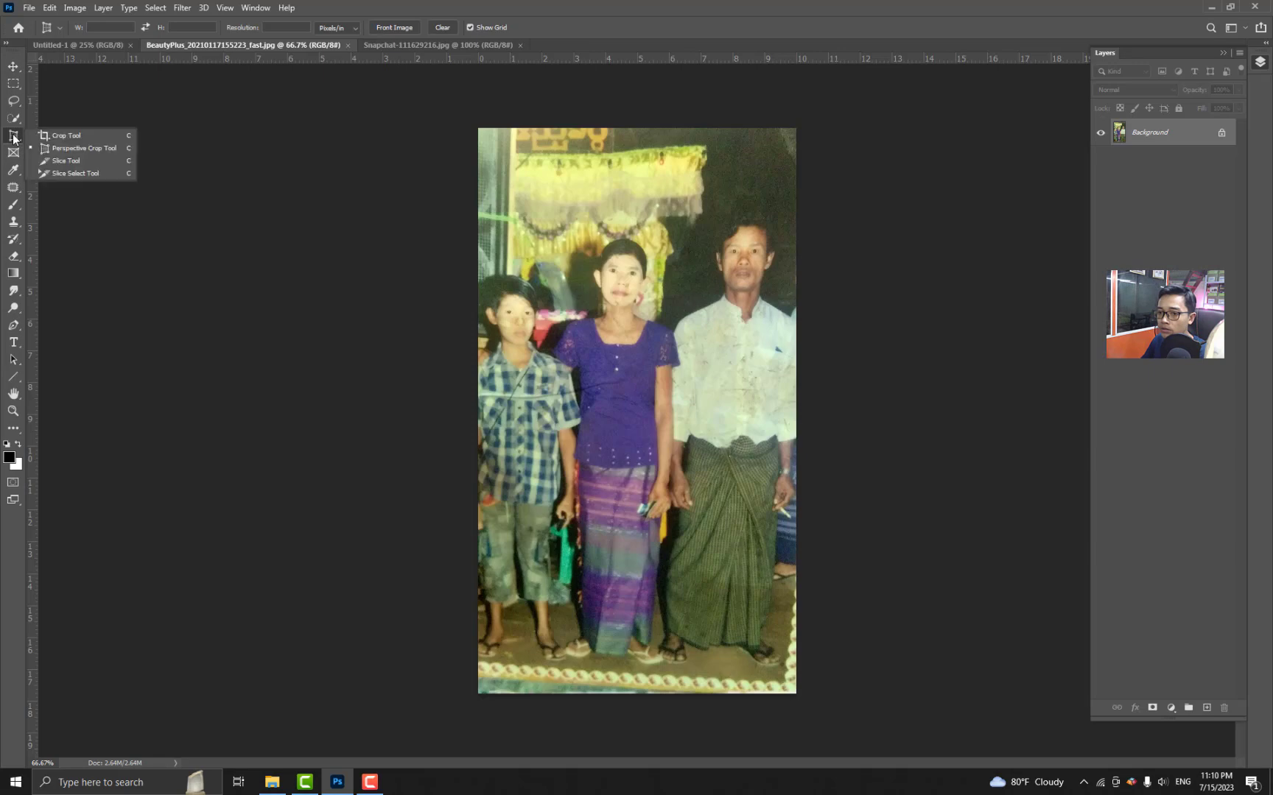
{"action": "left_click", "coordinate": [61, 136]}
{"action": "left_click", "coordinate": [103, 28]}
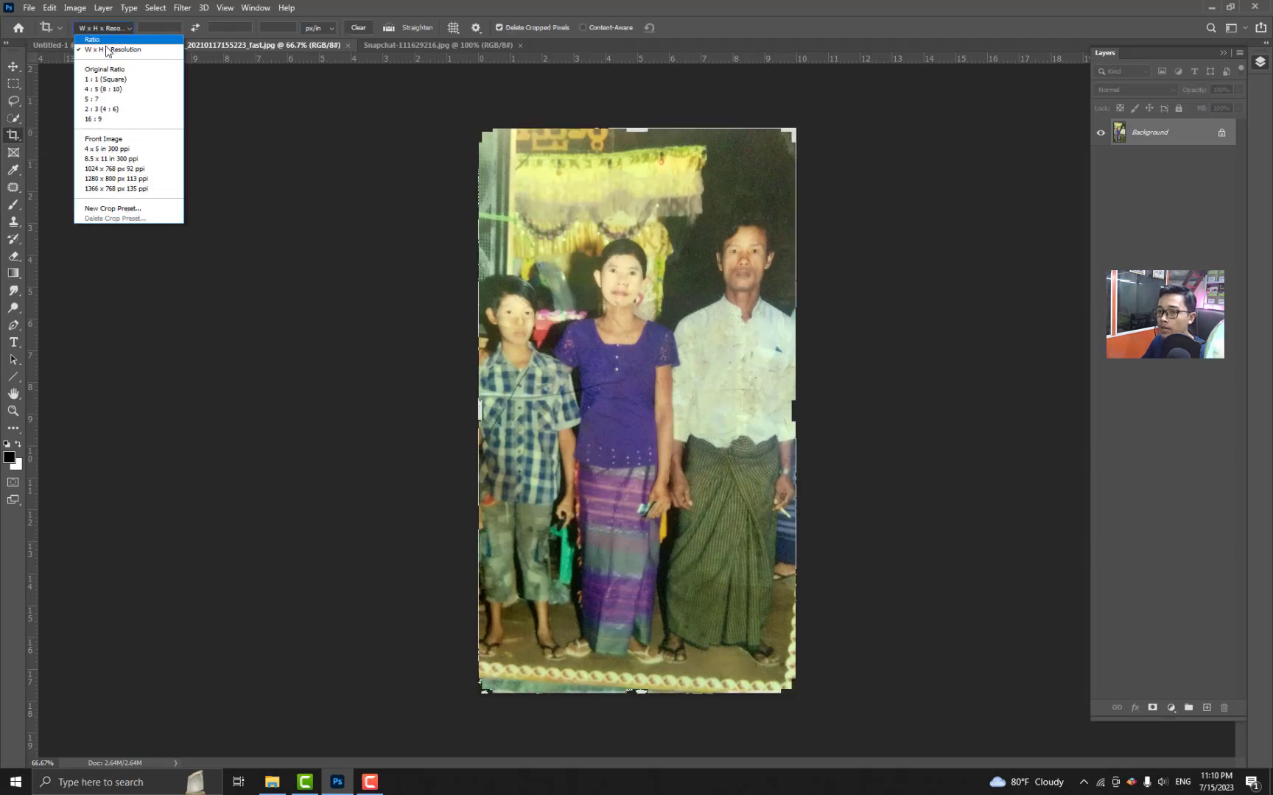
{"action": "left_click", "coordinate": [107, 50]}
{"action": "left_click", "coordinate": [153, 26]}
{"action": "type", "text": "4"}
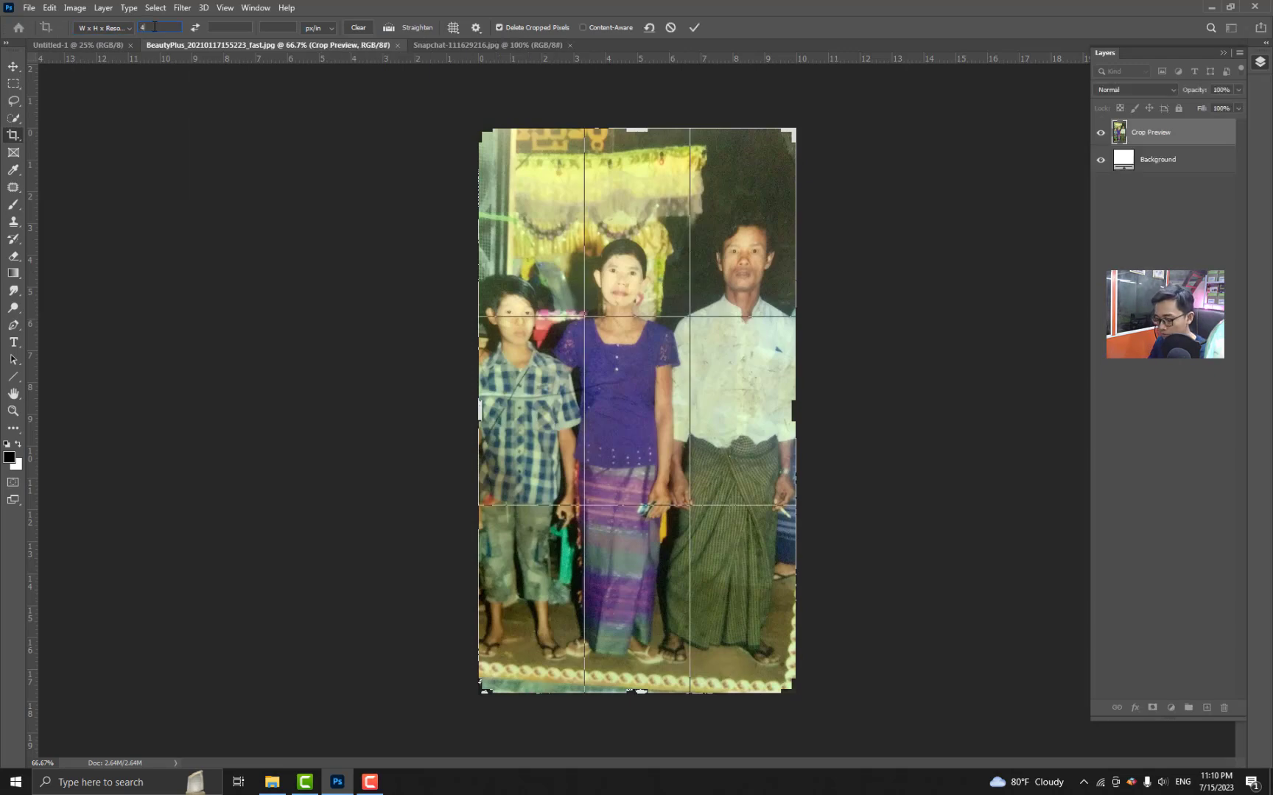
{"action": "key", "text": "Tab"}
{"action": "type", "text": "5.7"}
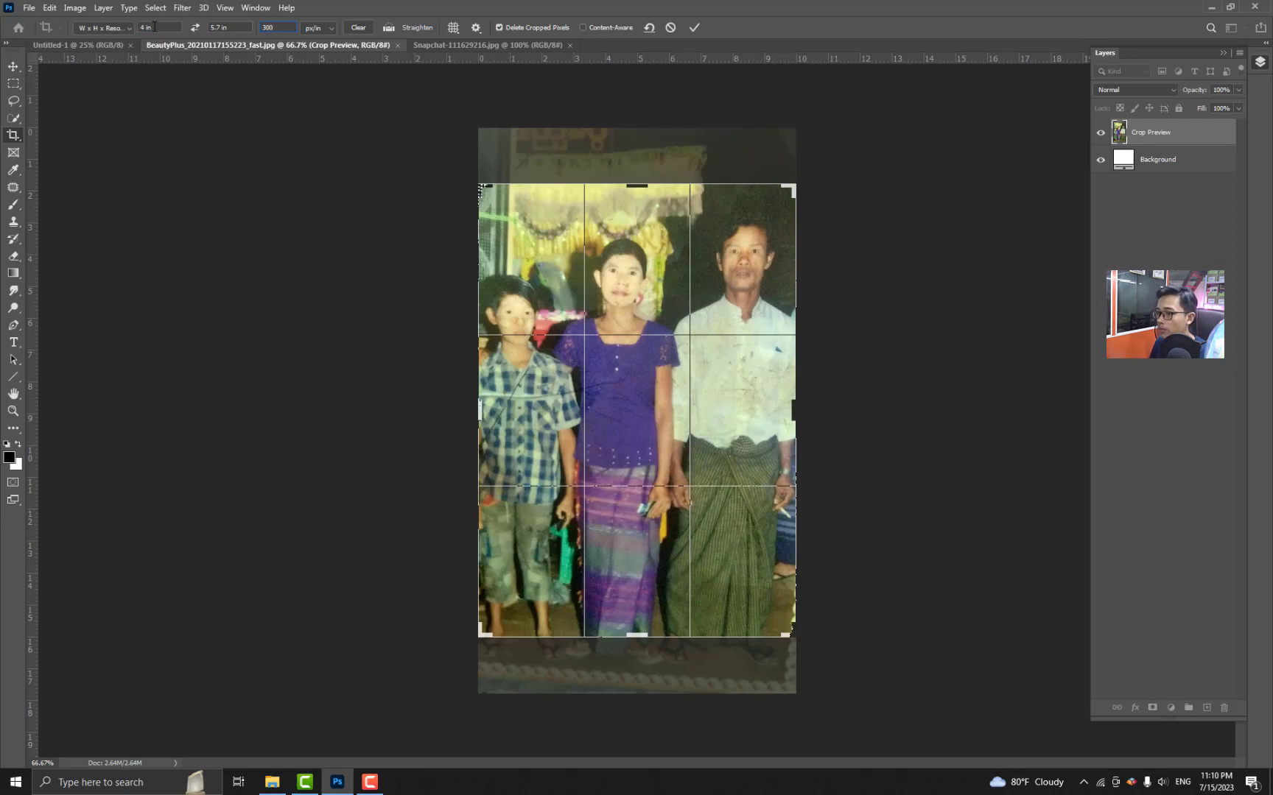
Shift the BeautyPlus photo upward inside the crop frame until all three people's feet are included, and apply the crop.
{"action": "key", "text": "Up"}
{"action": "key", "text": "Up"}
{"action": "key", "text": "Up"}
{"action": "key", "text": "Up"}
{"action": "key", "text": "Up"}
{"action": "key", "text": "Up"}
{"action": "key", "text": "Up"}
{"action": "key", "text": "Up"}
{"action": "key", "text": "Up"}
{"action": "key", "text": "Up"}
{"action": "key", "text": "Up"}
{"action": "key", "text": "Up"}
{"action": "key", "text": "Up"}
{"action": "key", "text": "Up"}
{"action": "key", "text": "Up"}
{"action": "key", "text": "Up"}
{"action": "key", "text": "Up"}
{"action": "key", "text": "Up"}
{"action": "key", "text": "Up"}
{"action": "key", "text": "Up"}
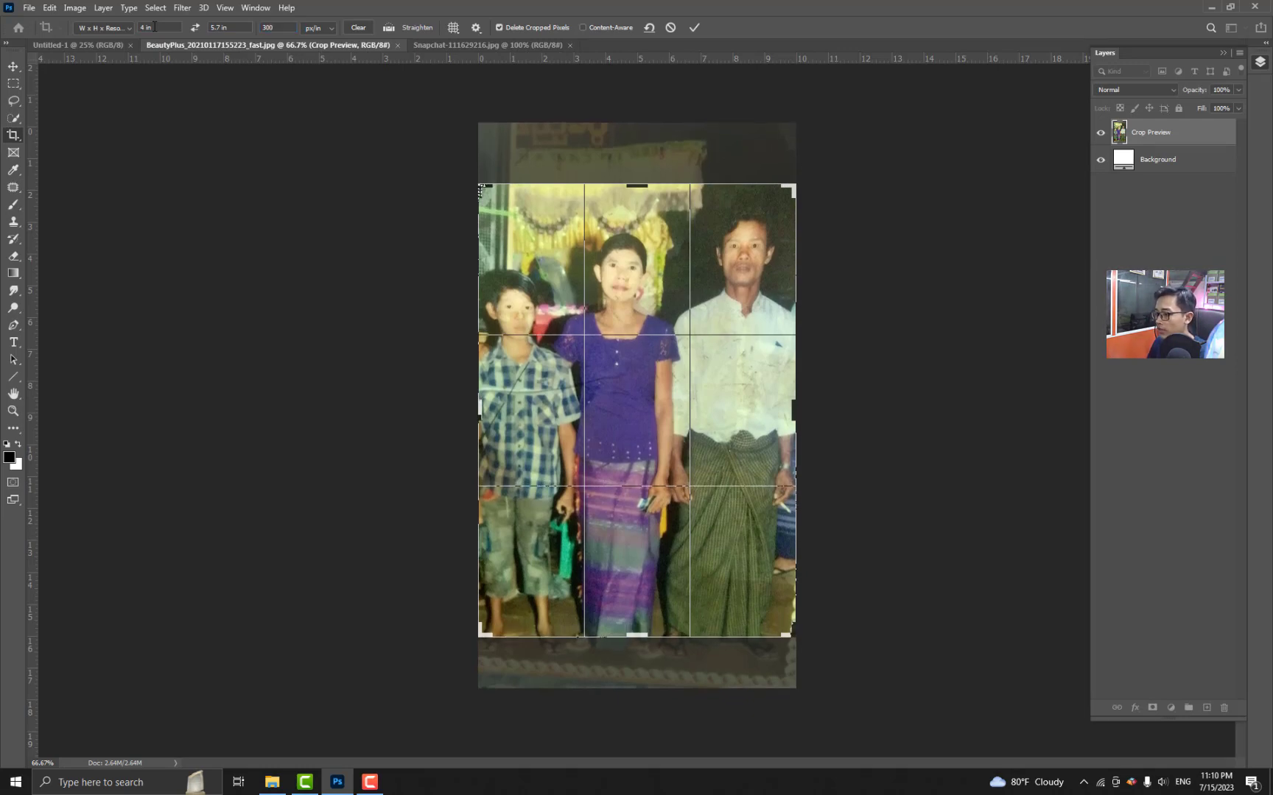
{"action": "key", "text": "Up"}
{"action": "key", "text": "Up"}
{"action": "key", "text": "Up"}
{"action": "key", "text": "Up"}
{"action": "key", "text": "Up"}
{"action": "key", "text": "Up"}
{"action": "key", "text": "Up"}
{"action": "key", "text": "Up"}
{"action": "key", "text": "Up"}
{"action": "key", "text": "Up"}
{"action": "key", "text": "Up"}
{"action": "key", "text": "Up"}
{"action": "key", "text": "Up"}
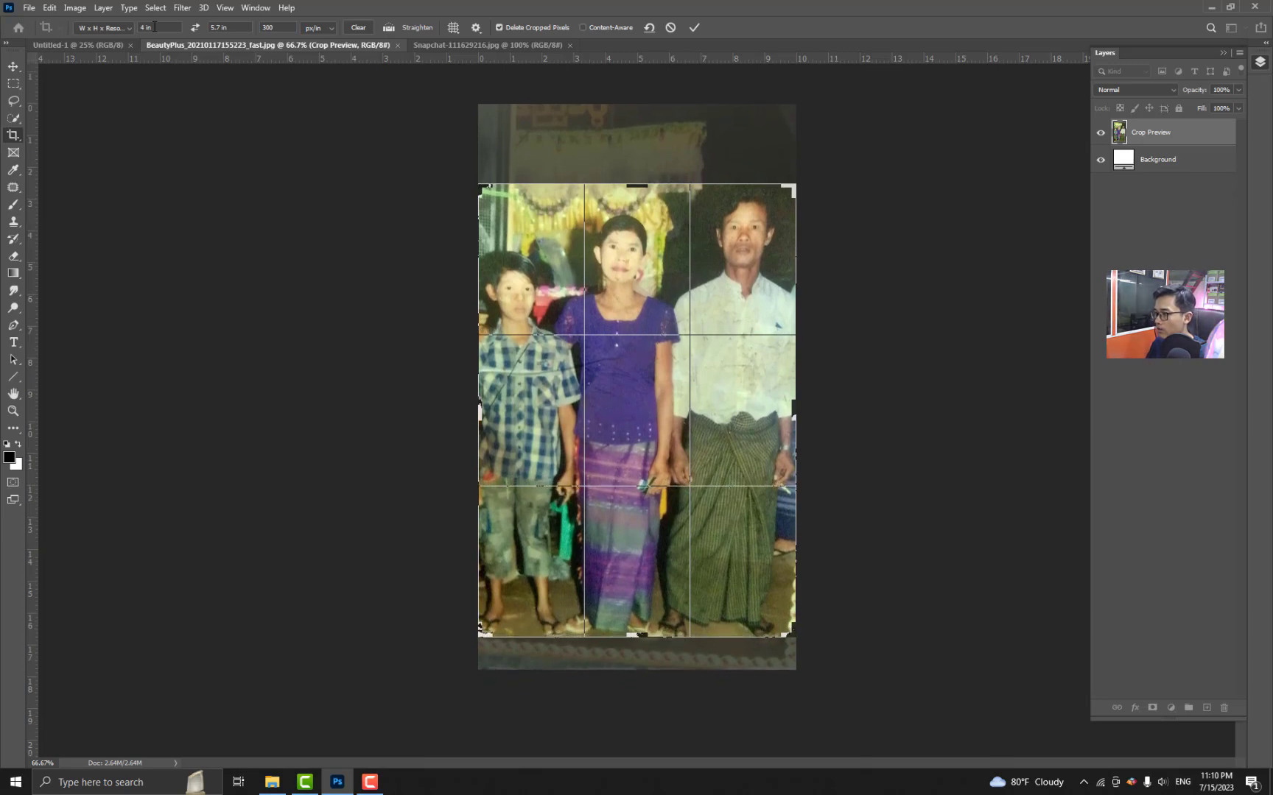
{"action": "key", "text": "Up"}
{"action": "key", "text": "Up"}
{"action": "key", "text": "Return"}
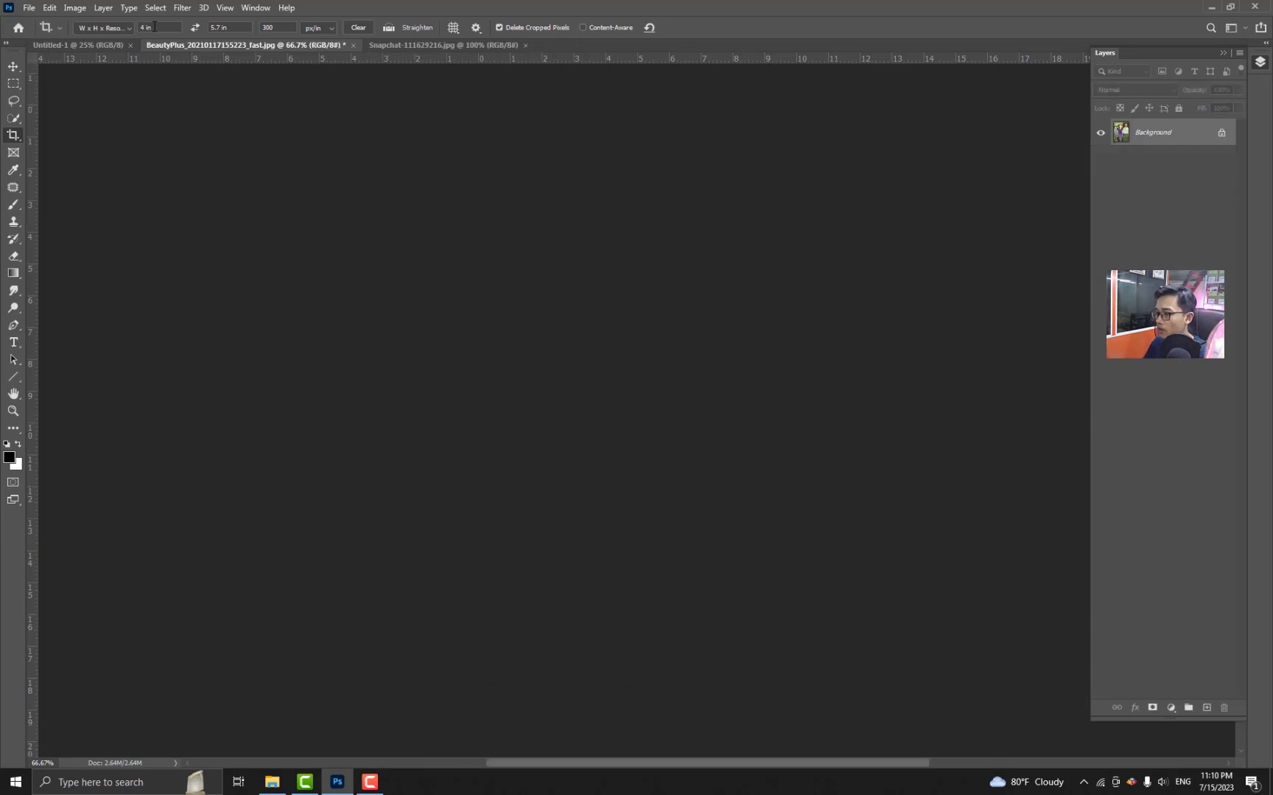
Crop the Snapchat photo with the same 4 x 5.7 in, centred frame and switch back to the Move tool.
{"action": "left_click", "coordinate": [442, 45]}
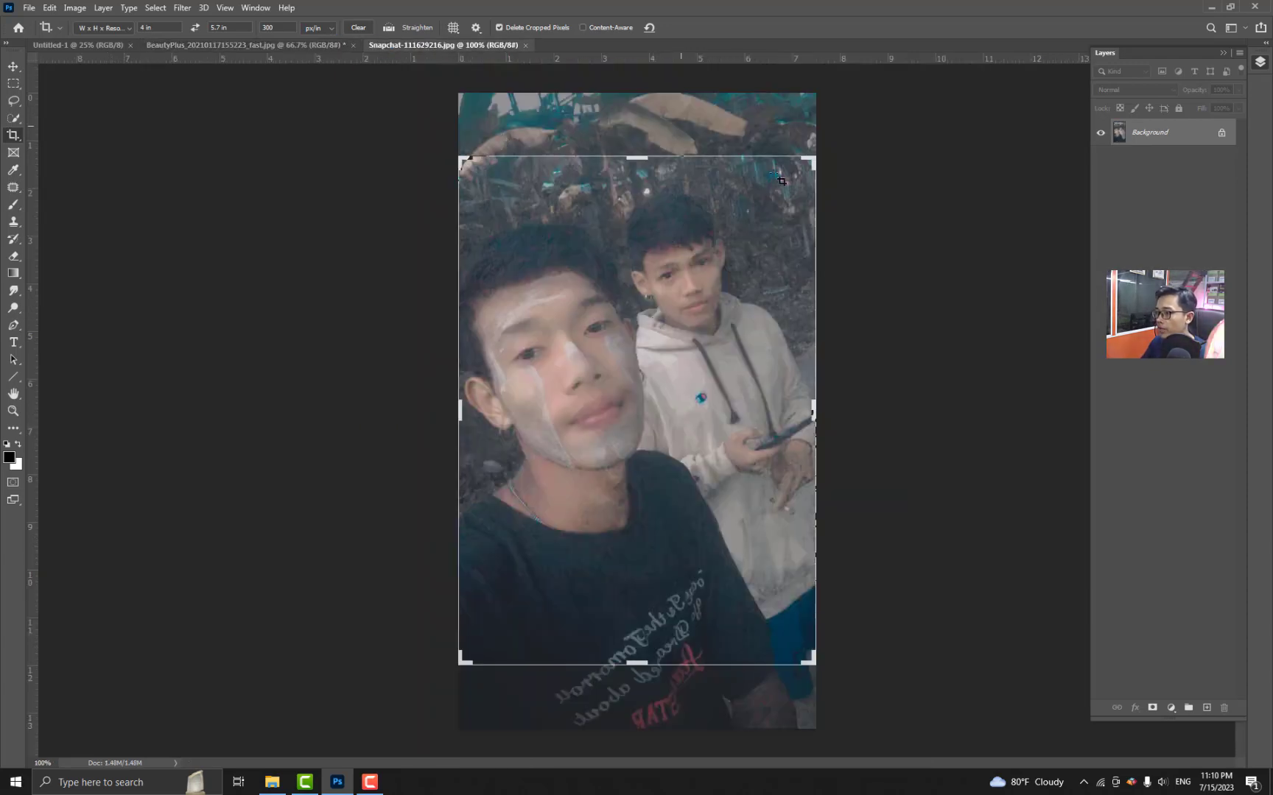
{"action": "double_click", "coordinate": [756, 516]}
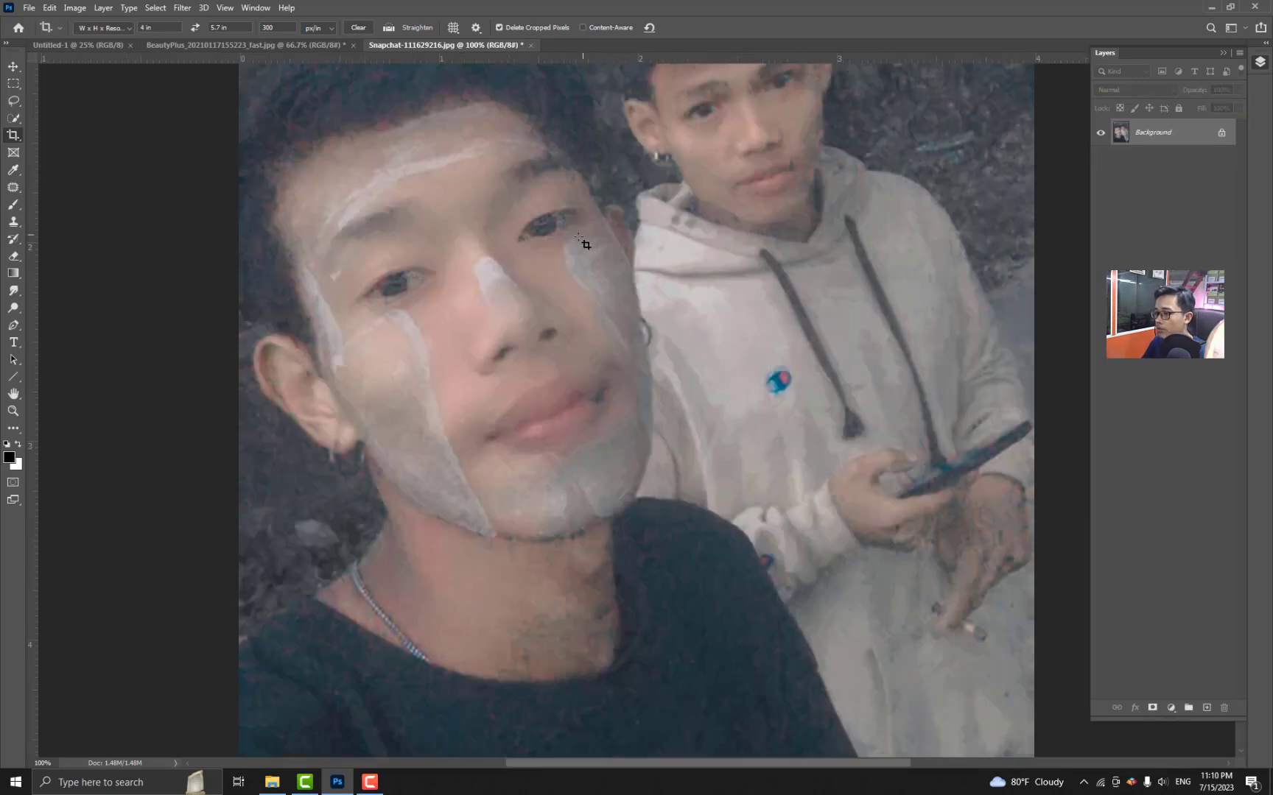
{"action": "key", "text": "v"}
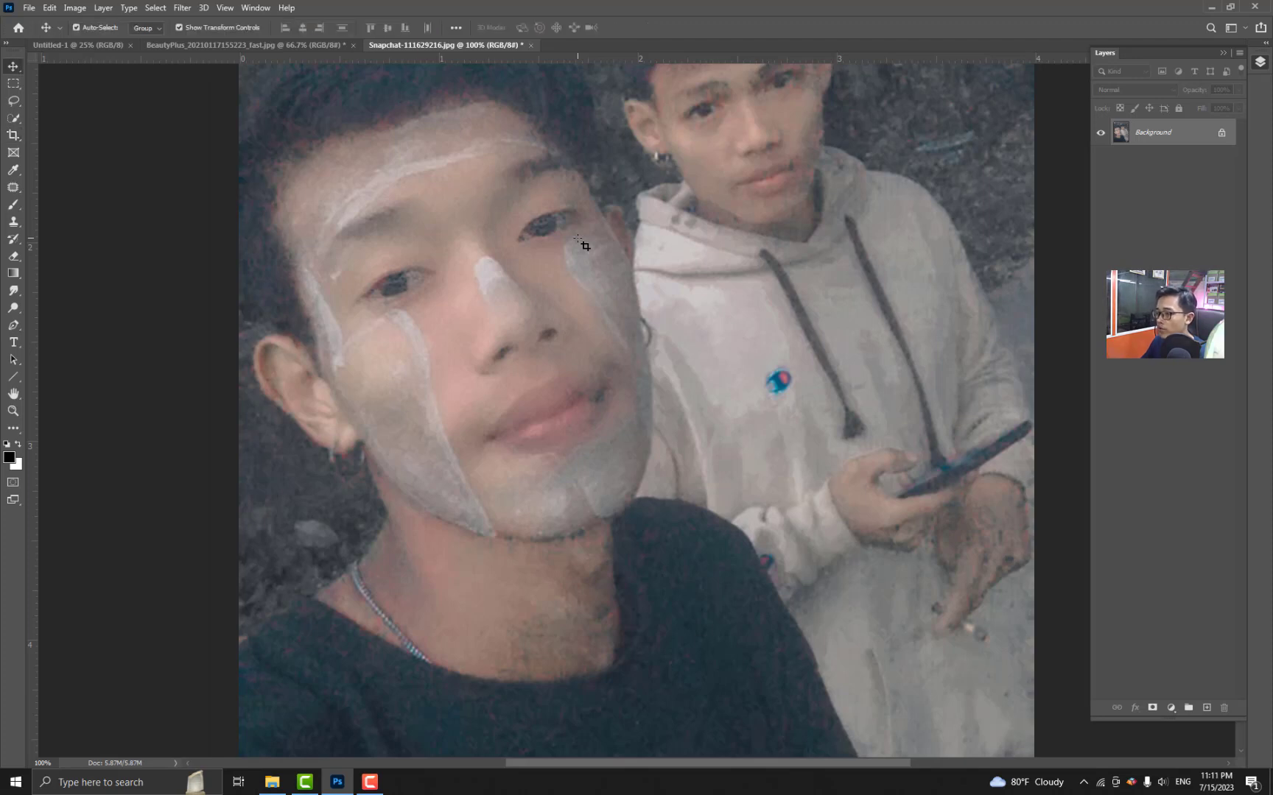
Try to move the cropped Snapchat photo directly into the Untitled-1 page, undo it and return to the Snapchat document.
{"action": "left_click_drag", "start_coordinate": [594, 277], "coordinate": [568, 335]}
{"action": "key", "text": "ctrl+z"}
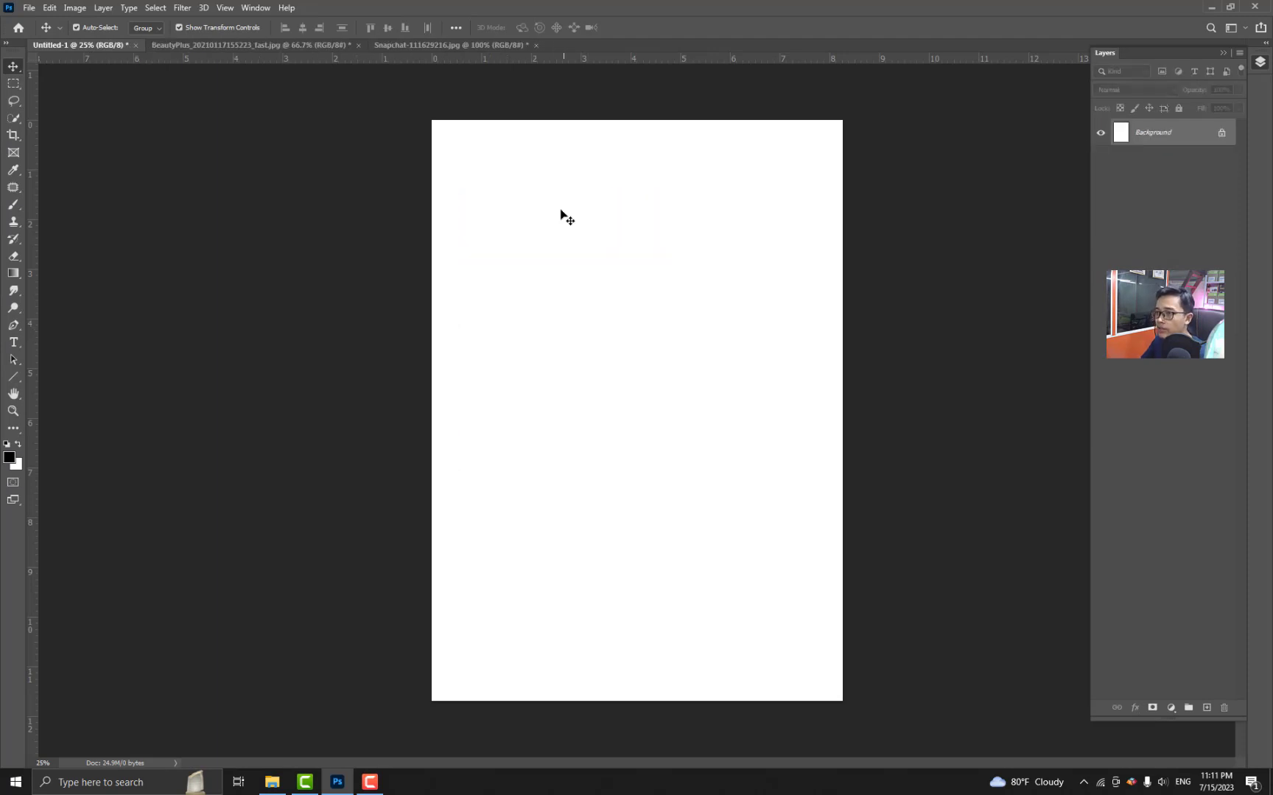
{"action": "left_click", "coordinate": [433, 45]}
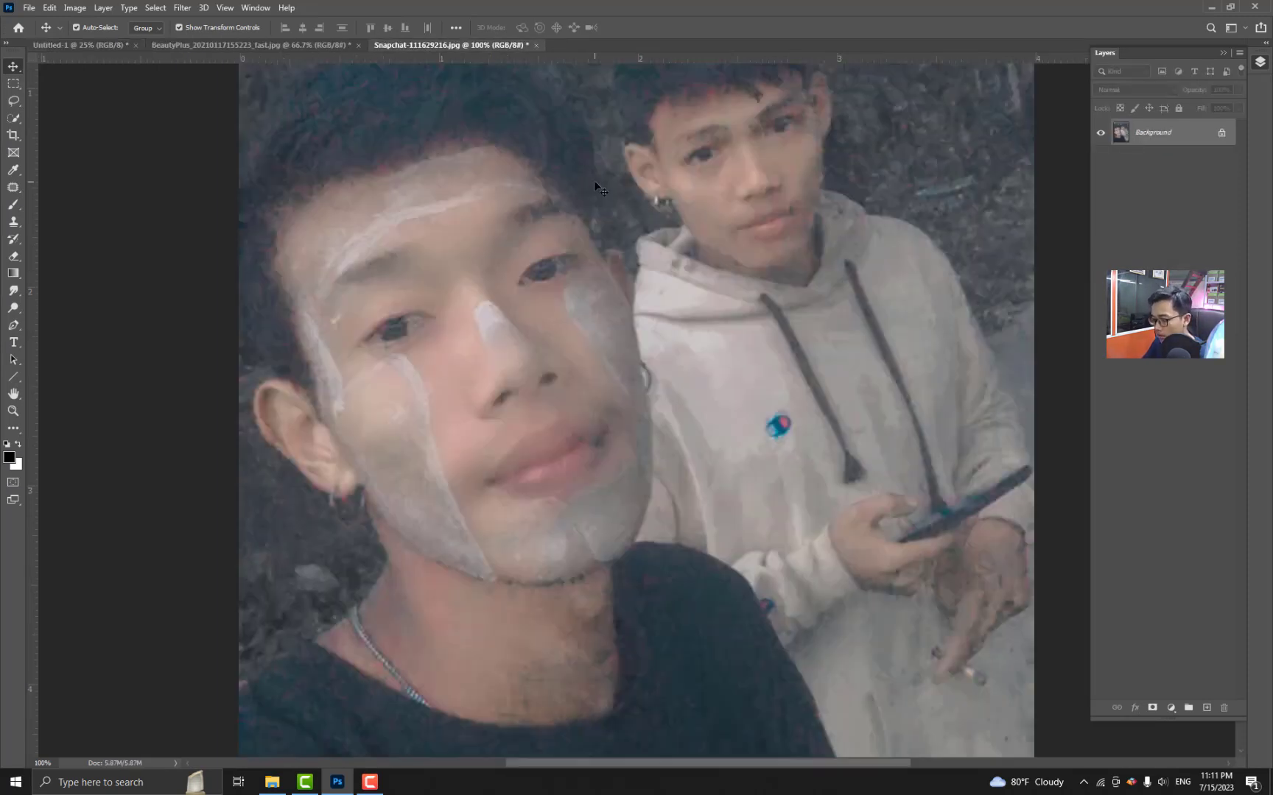
{"action": "left_click_drag", "start_coordinate": [386, 214], "coordinate": [554, 248]}
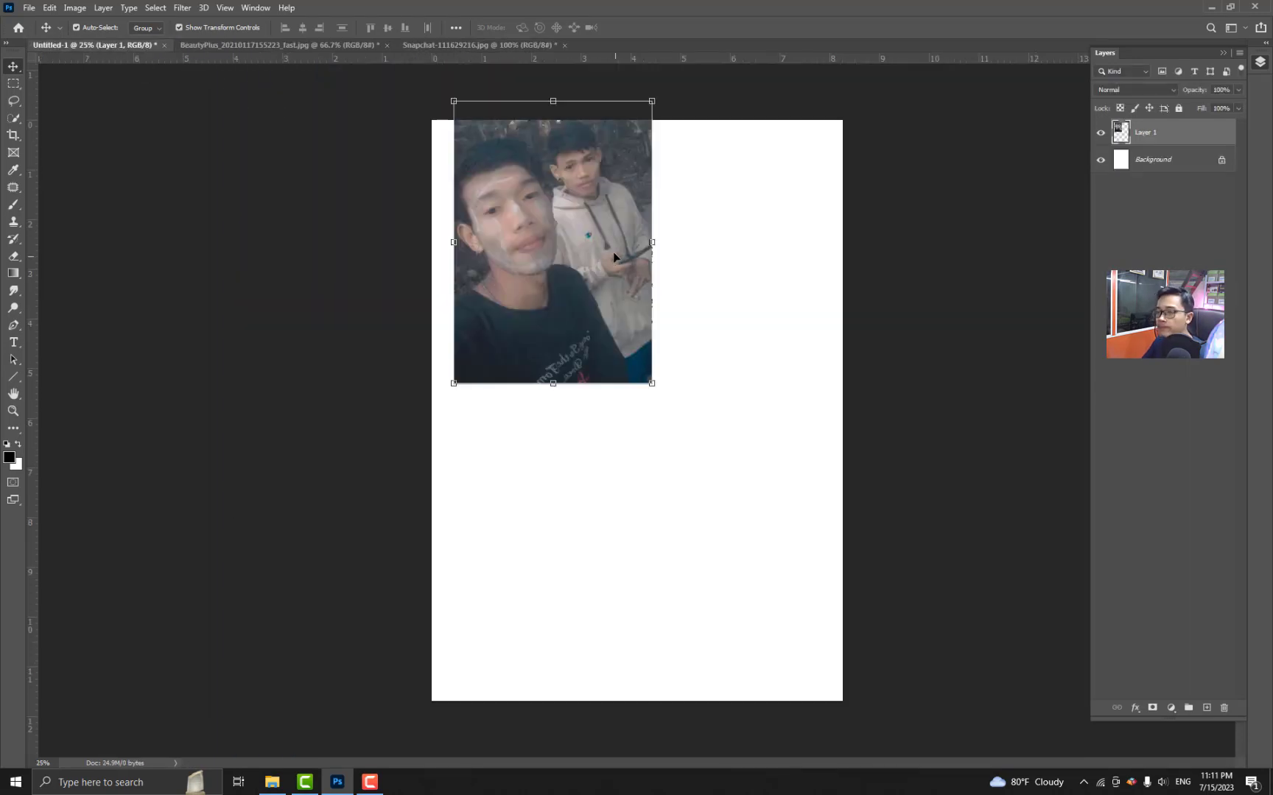
{"action": "key", "text": "ctrl+z"}
{"action": "left_click", "coordinate": [423, 43]}
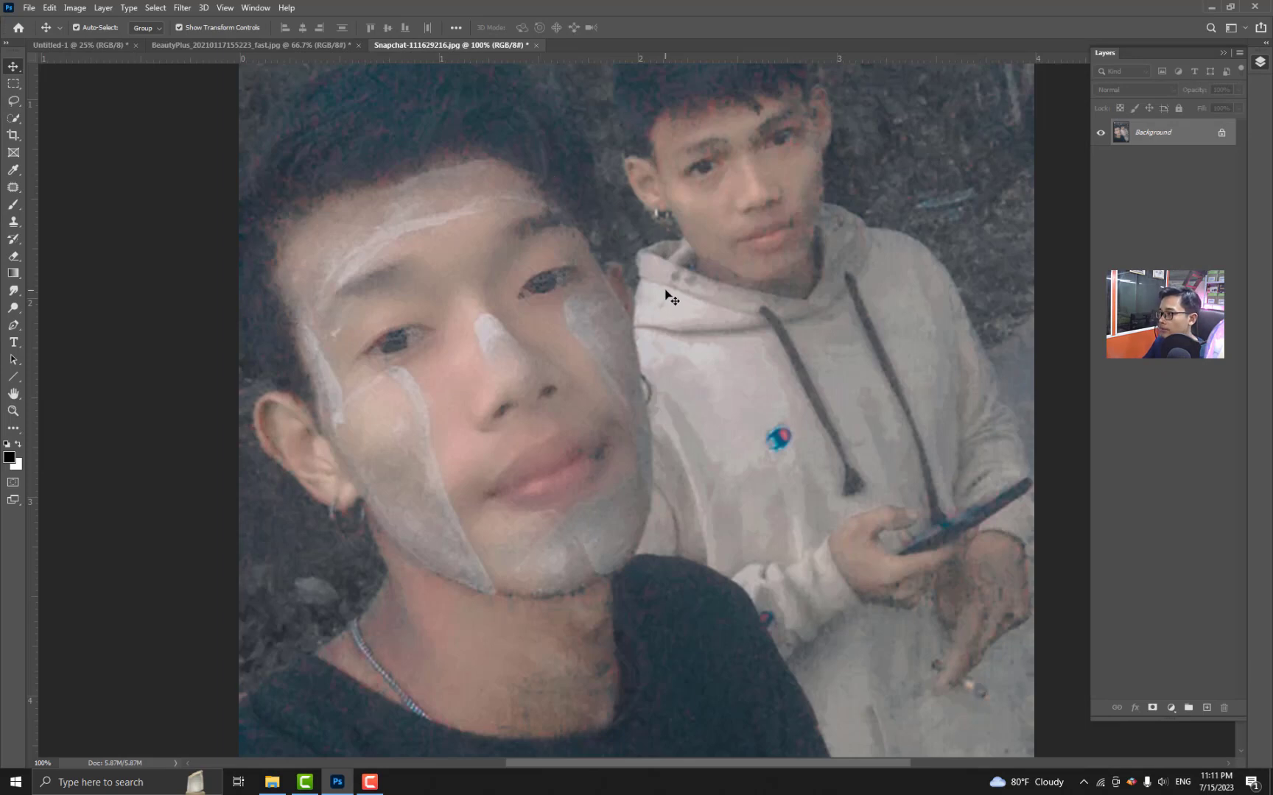
Unlock the Snapchat photo's background layer and copy the whole cropped photo.
{"action": "scroll", "coordinate": [665, 294], "scroll_direction": "down", "scroll_amount": 5}
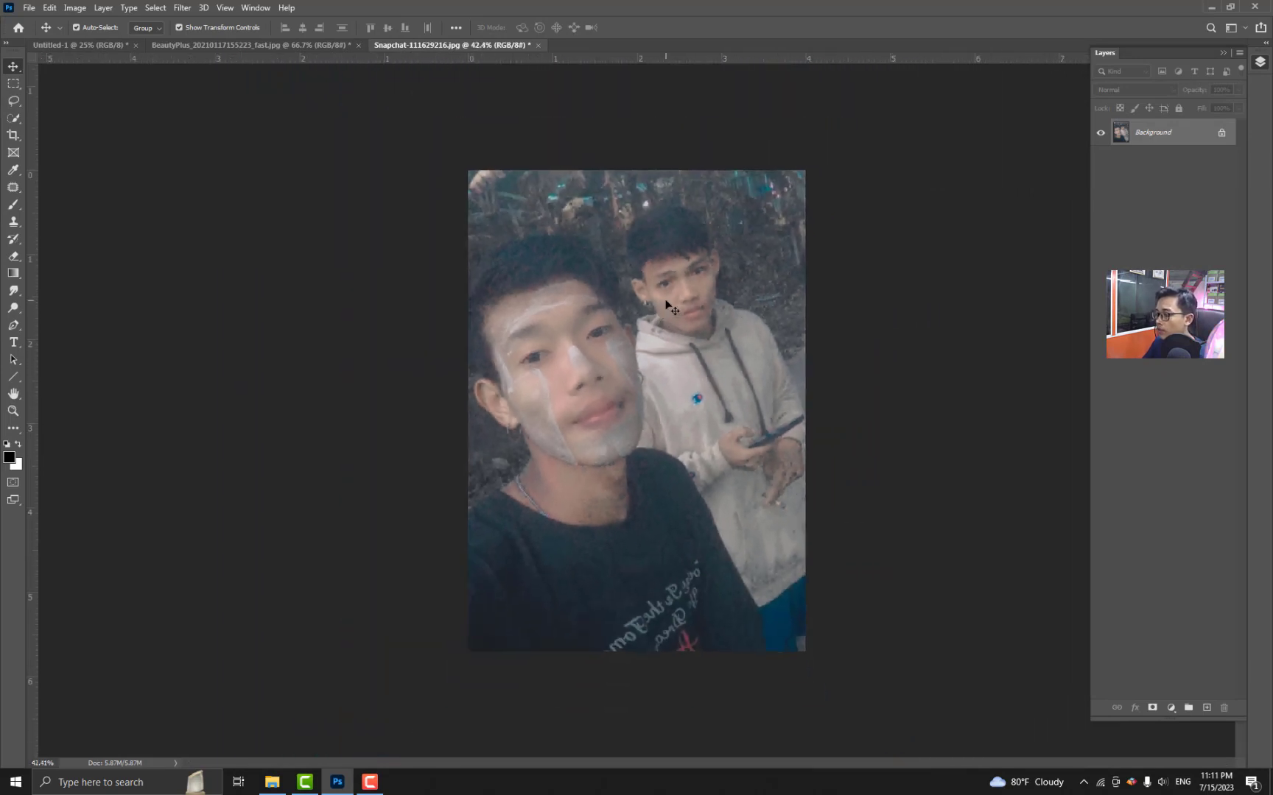
{"action": "scroll", "coordinate": [671, 308], "scroll_direction": "up", "scroll_amount": 2}
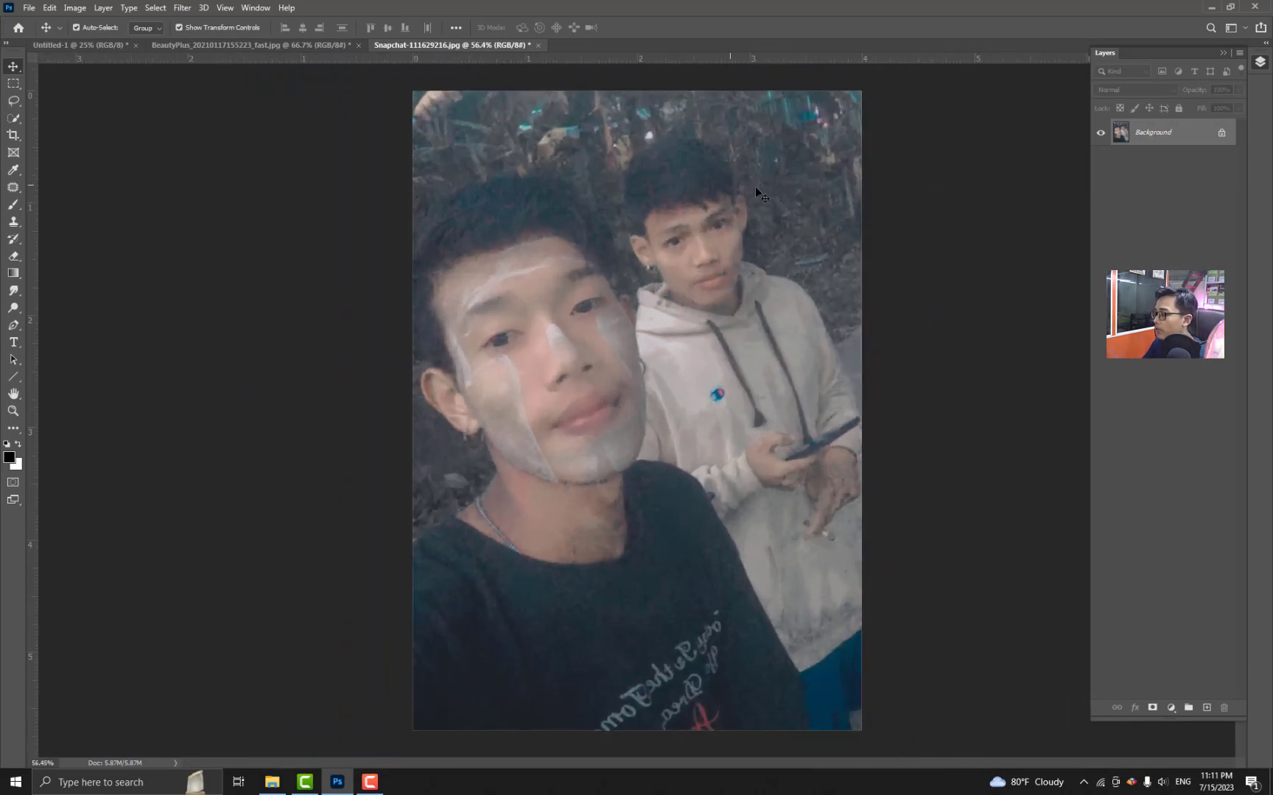
{"action": "left_click", "coordinate": [1221, 134]}
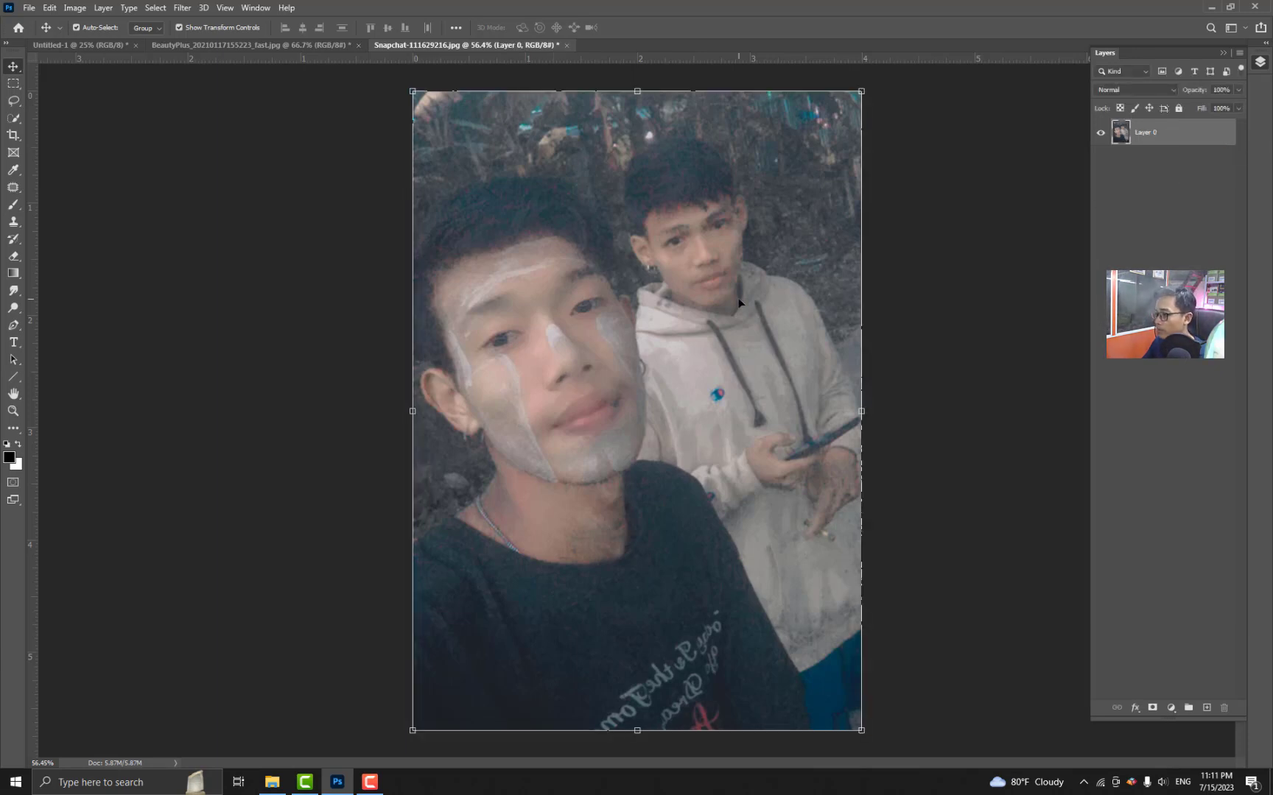
{"action": "key", "text": "ctrl"}
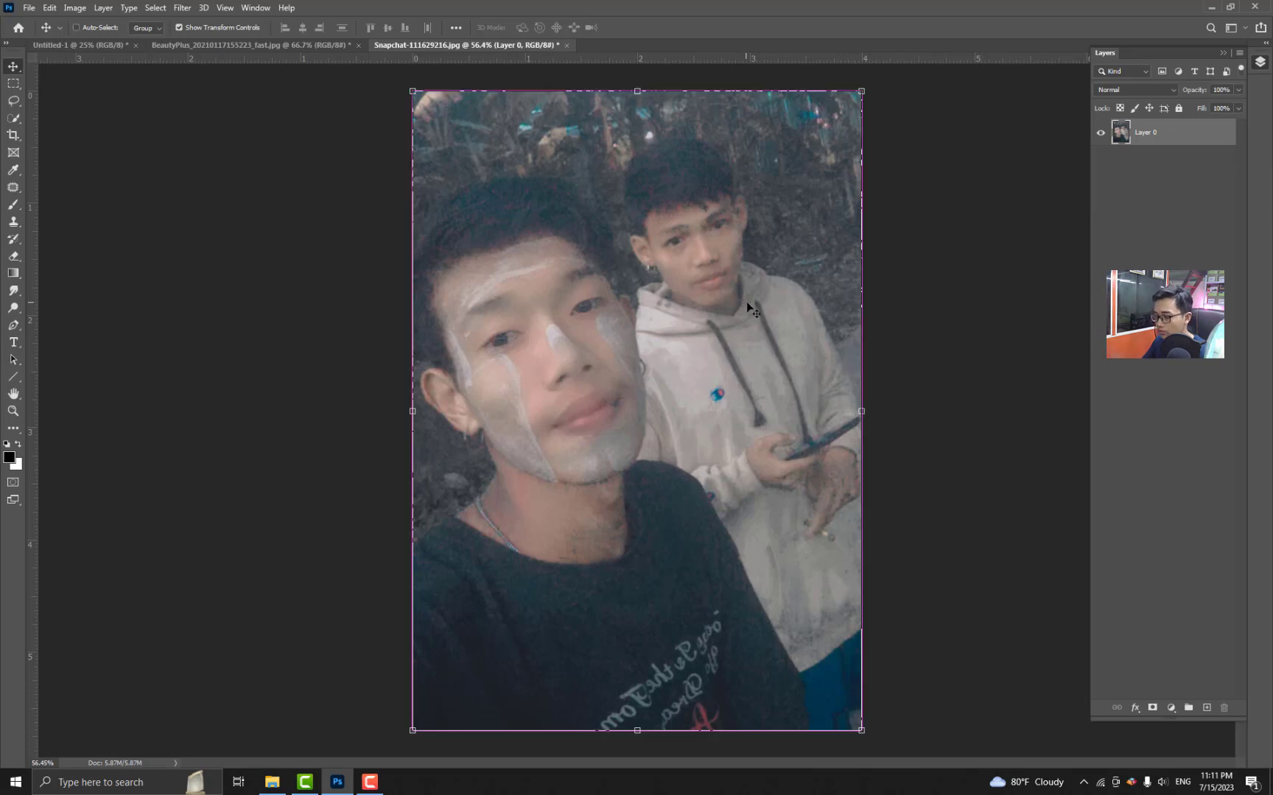
Close the Snapchat document without saving and paste the copied photo into Untitled-1.
{"action": "left_click", "coordinate": [566, 45]}
{"action": "left_click", "coordinate": [606, 287]}
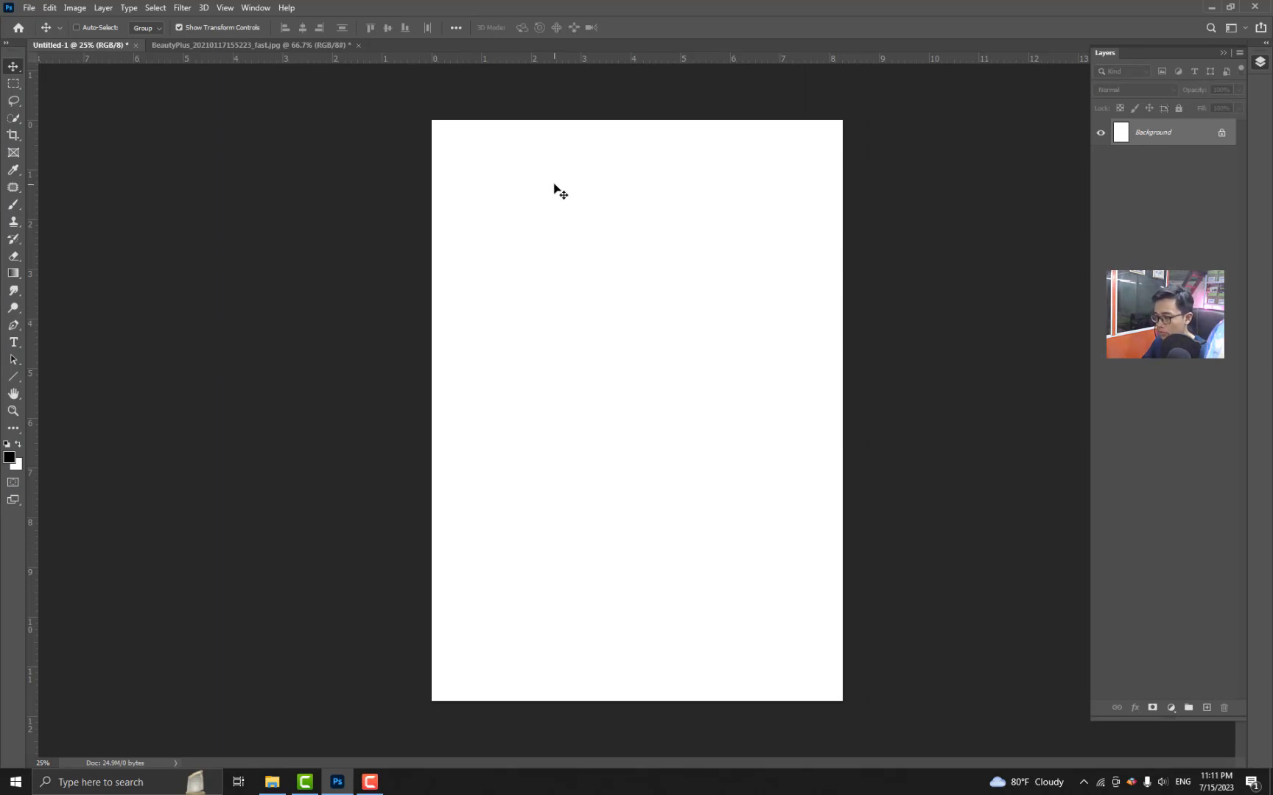
{"action": "key", "text": "ctrl+v"}
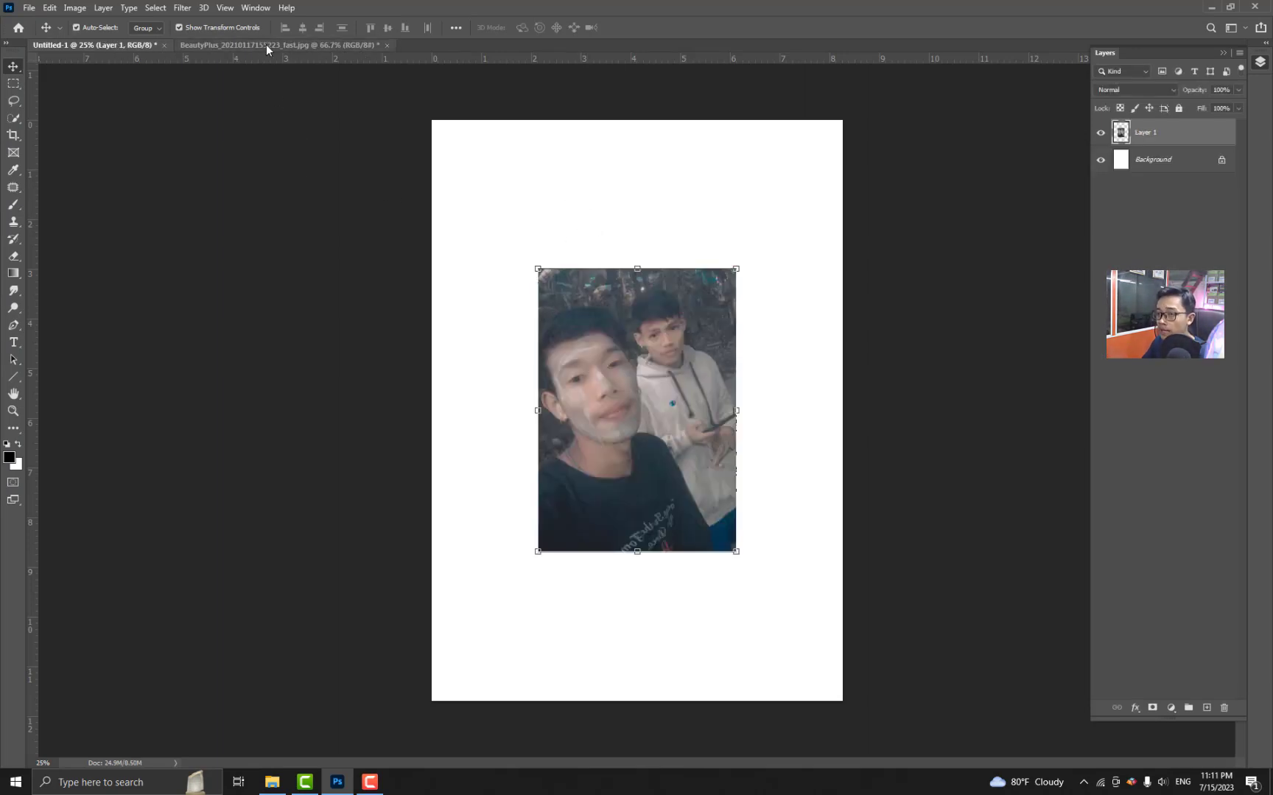
Unlock the cropped BeautyPlus photo and transfer it by copy and paste into Untitled-1, closing its document without saving.
{"action": "left_click", "coordinate": [267, 45]}
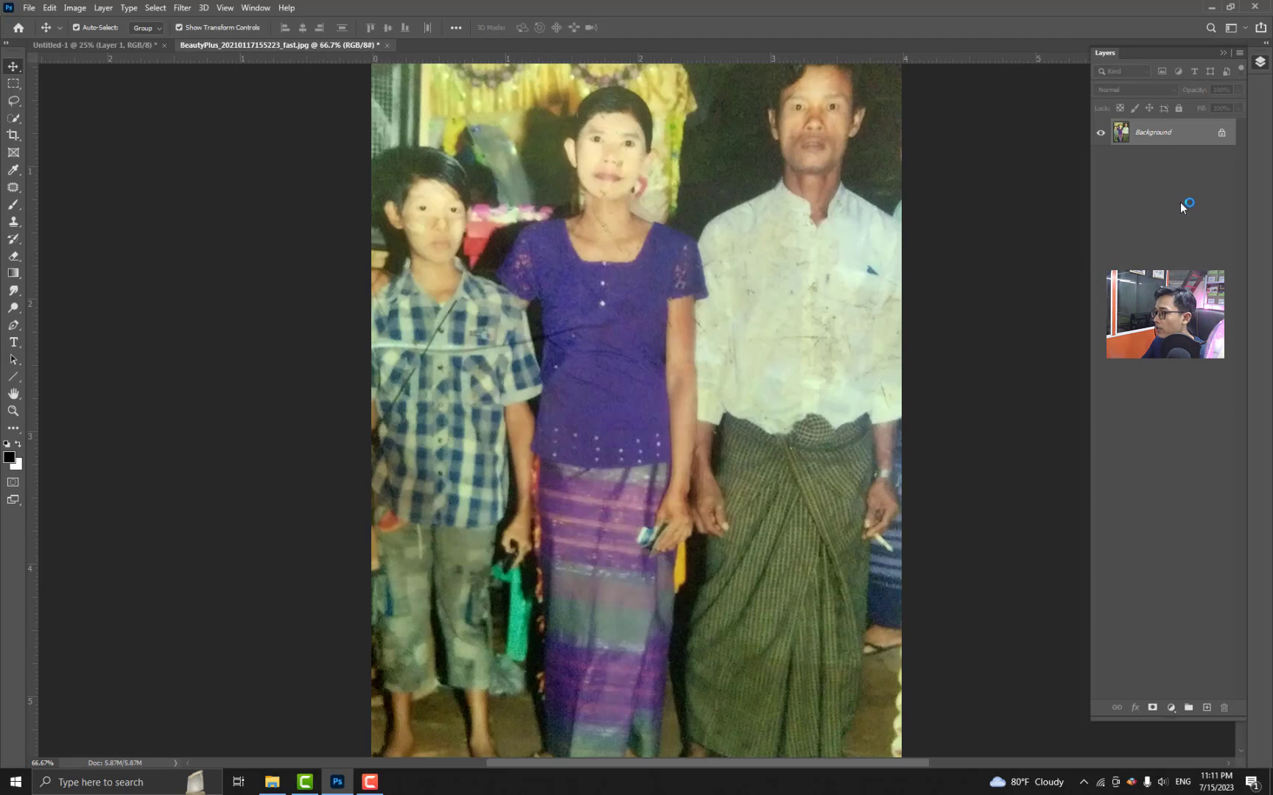
{"action": "left_click", "coordinate": [1220, 133]}
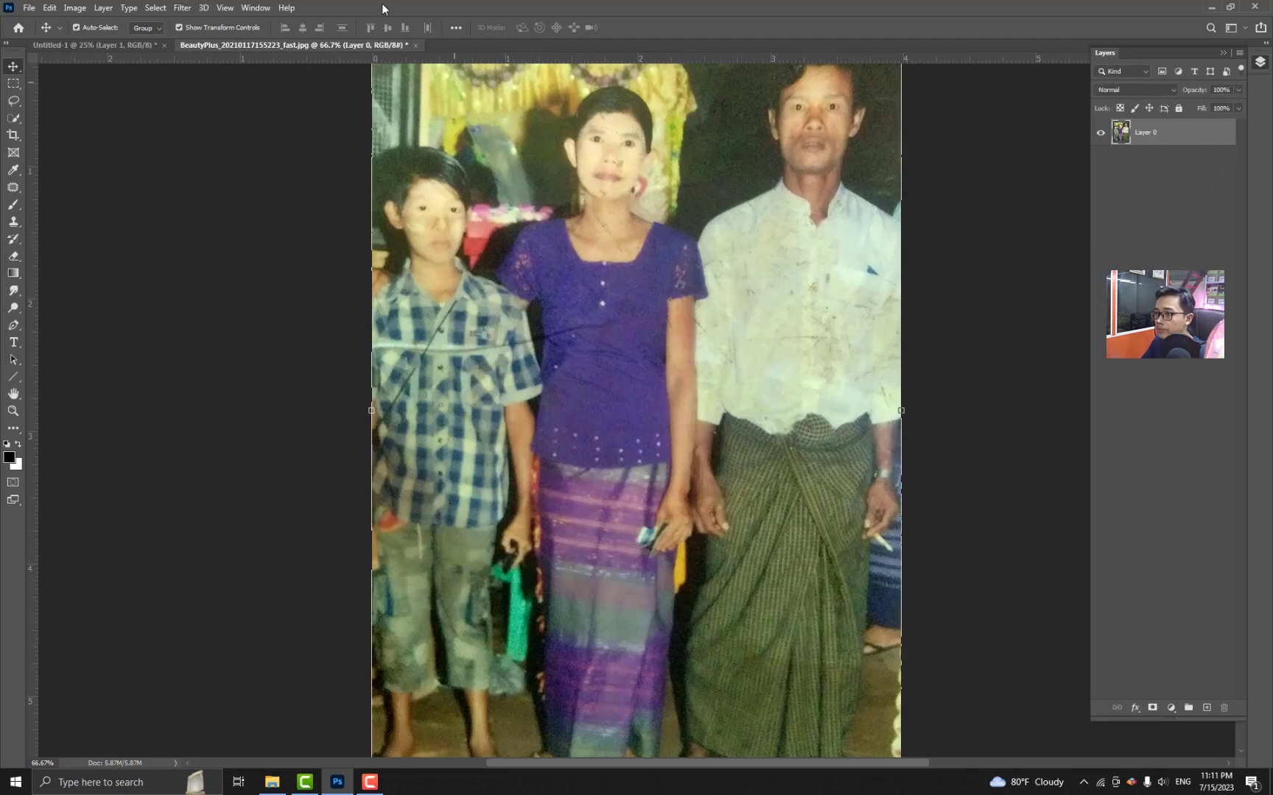
{"action": "left_click", "coordinate": [424, 45]}
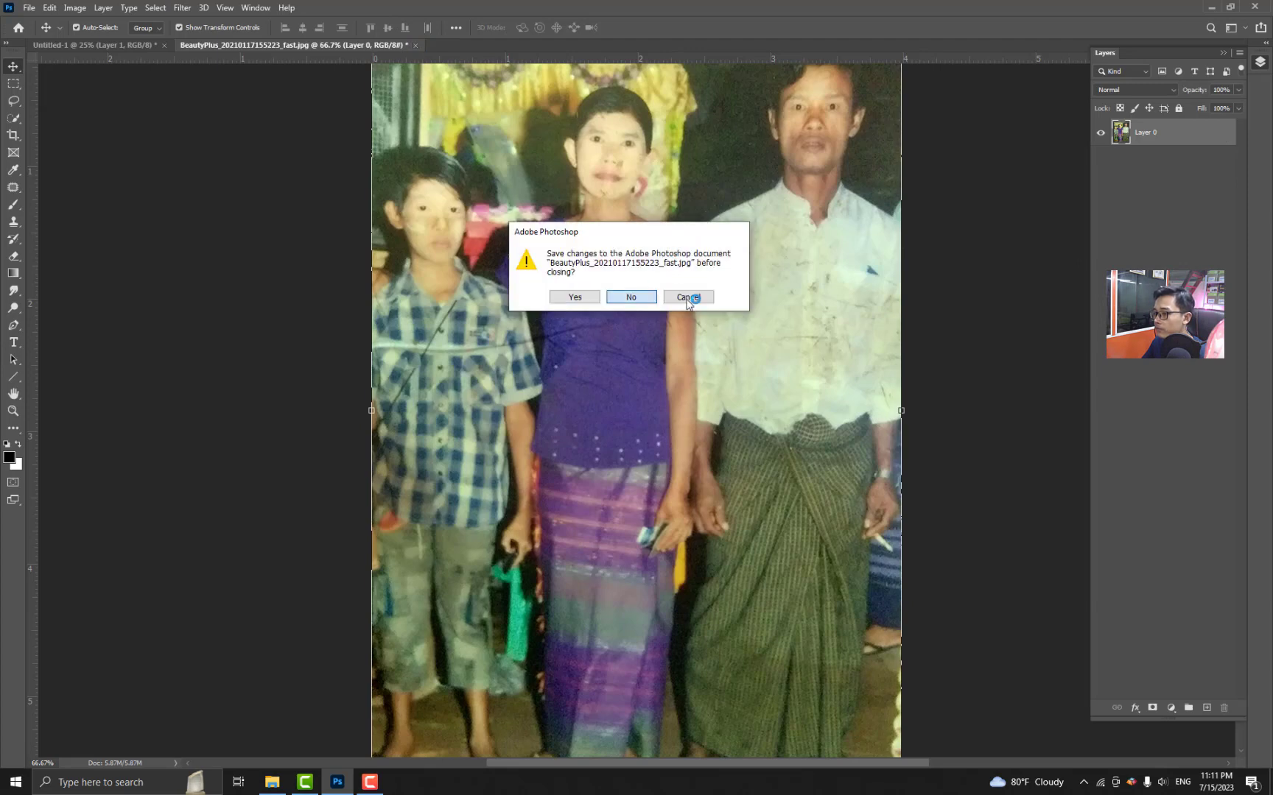
{"action": "left_click", "coordinate": [635, 299]}
{"action": "key", "text": "ctrl+v"}
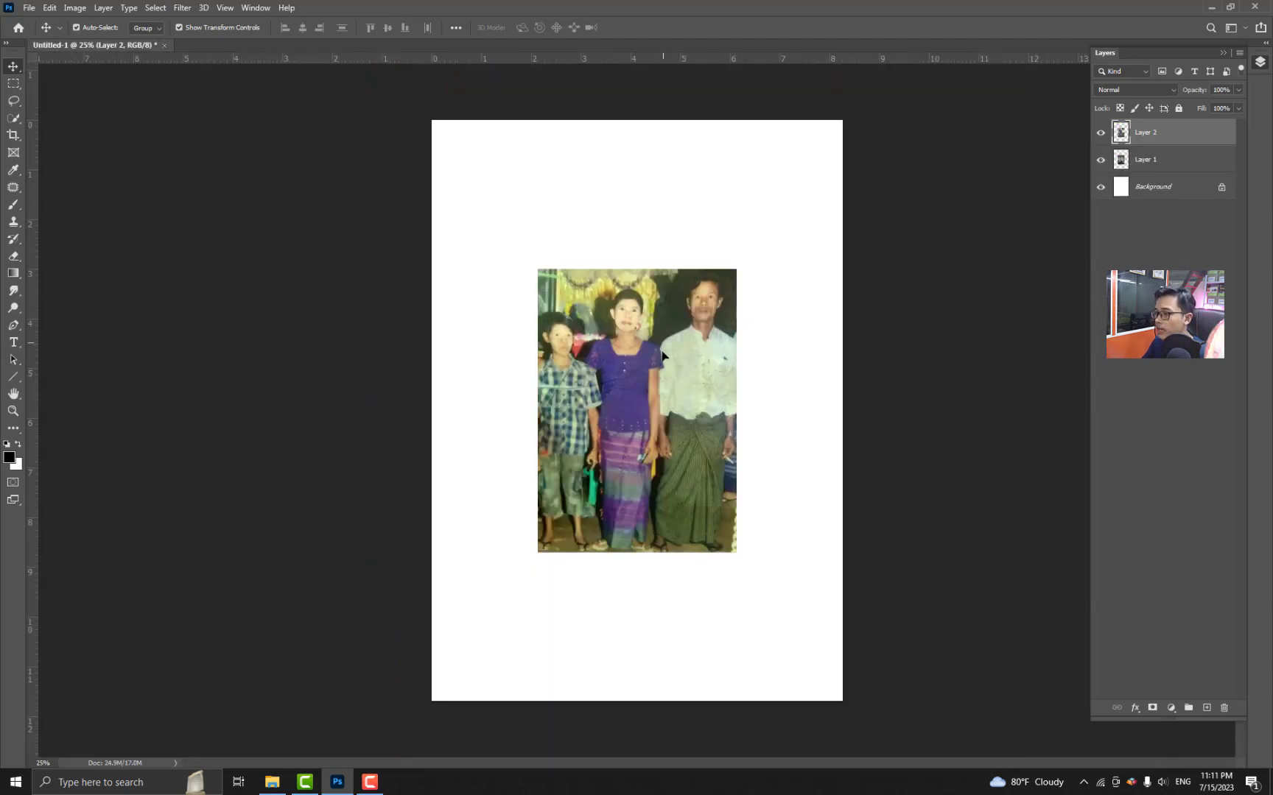
Position the family photo in the upper-left corner of the page, nudging it to leave a thin white margin.
{"action": "left_click_drag", "start_coordinate": [626, 372], "coordinate": [531, 235]}
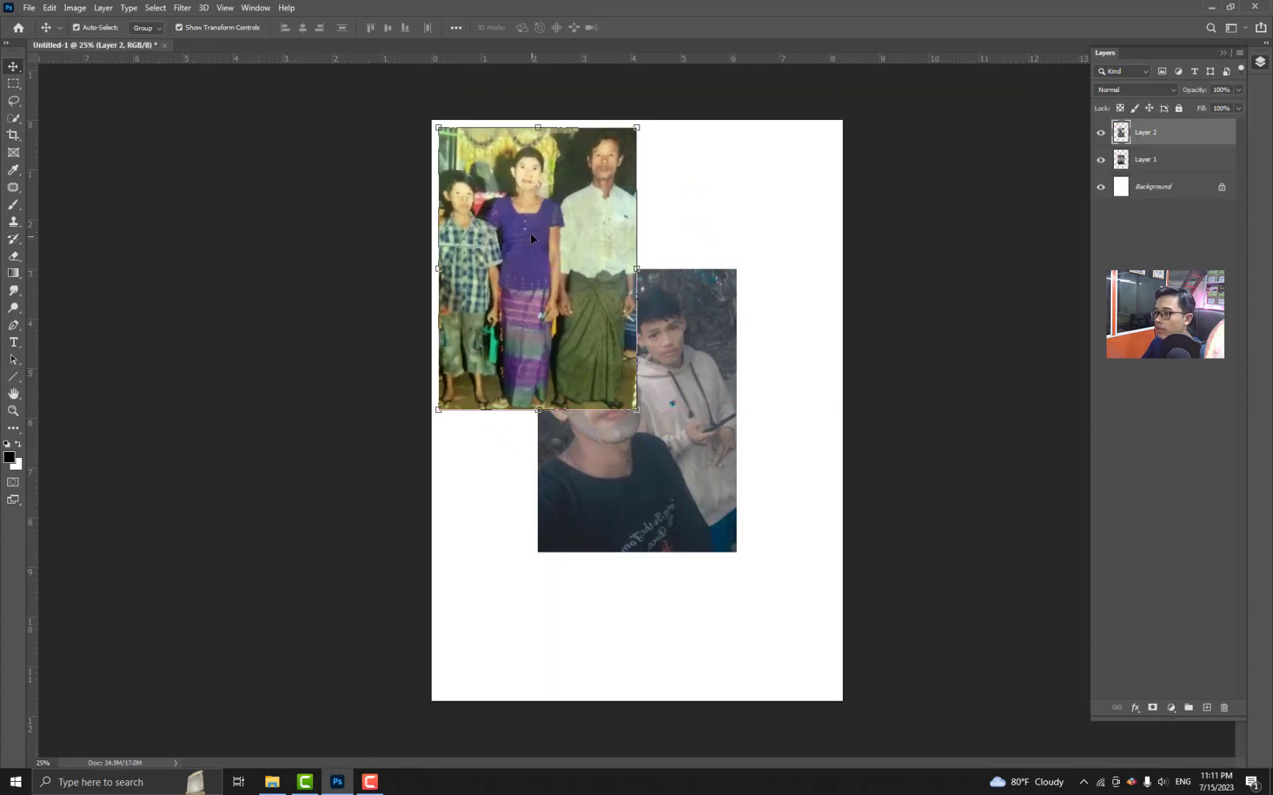
{"action": "scroll", "coordinate": [560, 266], "scroll_direction": "up", "scroll_amount": 6}
{"action": "left_click_drag", "start_coordinate": [563, 155], "coordinate": [627, 397]}
{"action": "key", "text": "Left"}
{"action": "key", "text": "Left"}
{"action": "key", "text": "Left"}
{"action": "key", "text": "Left"}
{"action": "key", "text": "Left"}
{"action": "key", "text": "Left"}
{"action": "key", "text": "Left"}
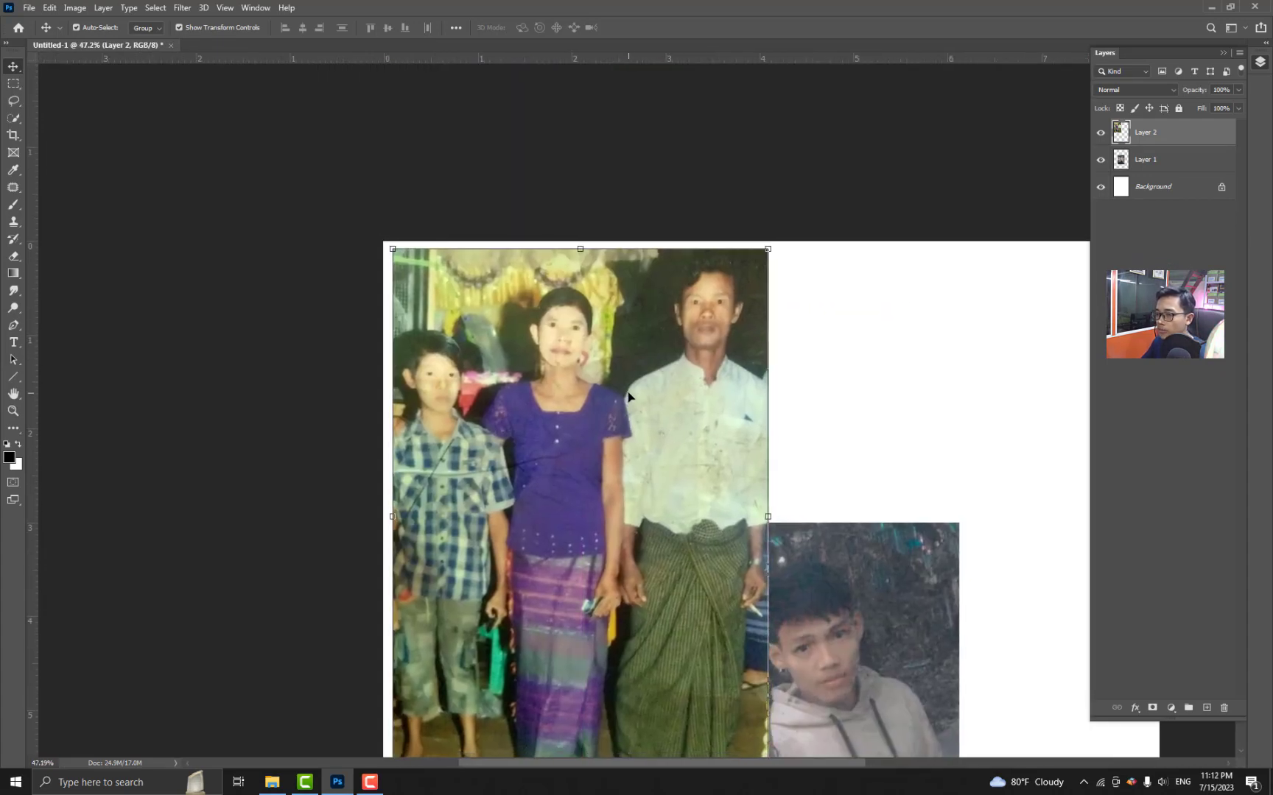
{"action": "key", "text": "Left"}
{"action": "key", "text": "Left"}
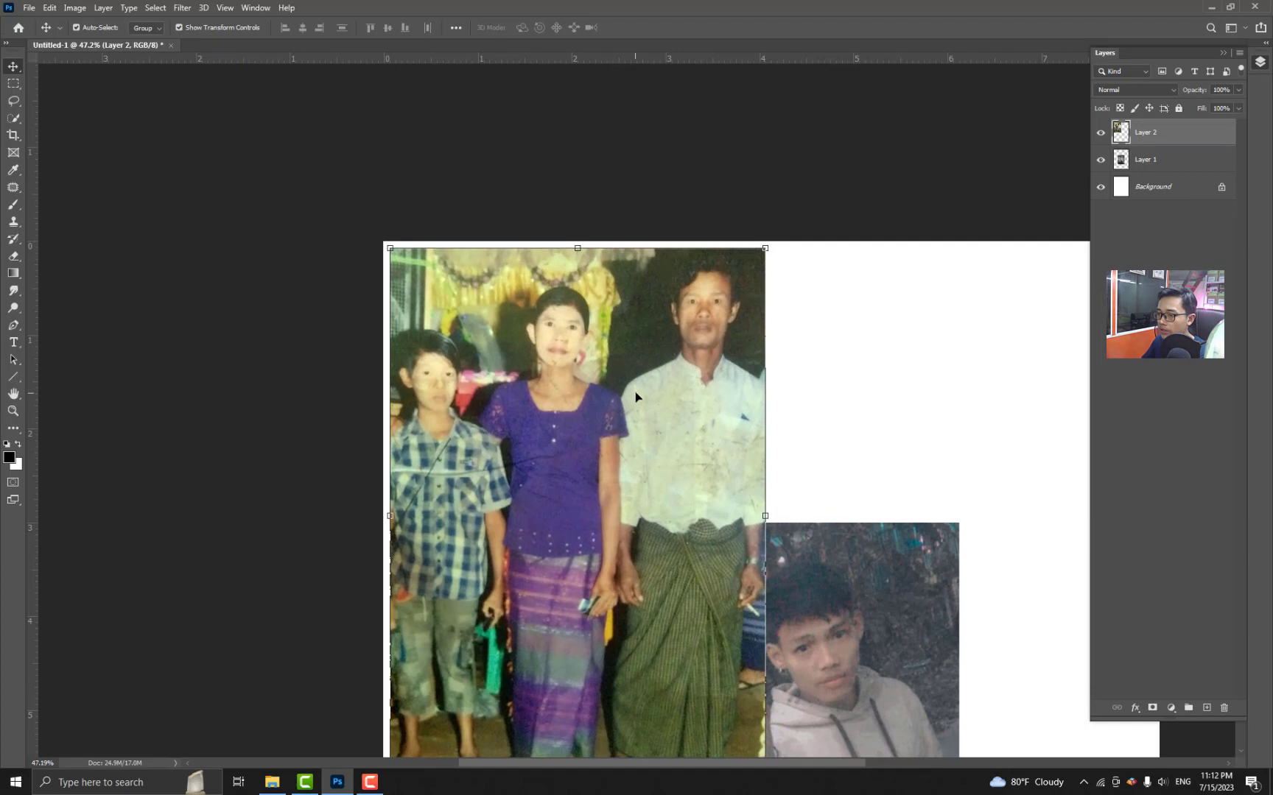
Position the two-person selfie beside the family photo with aligned upper edges, nudging it to leave a thin white gap.
{"action": "left_click", "coordinate": [879, 576]}
{"action": "left_click_drag", "start_coordinate": [916, 378], "coordinate": [619, 302]}
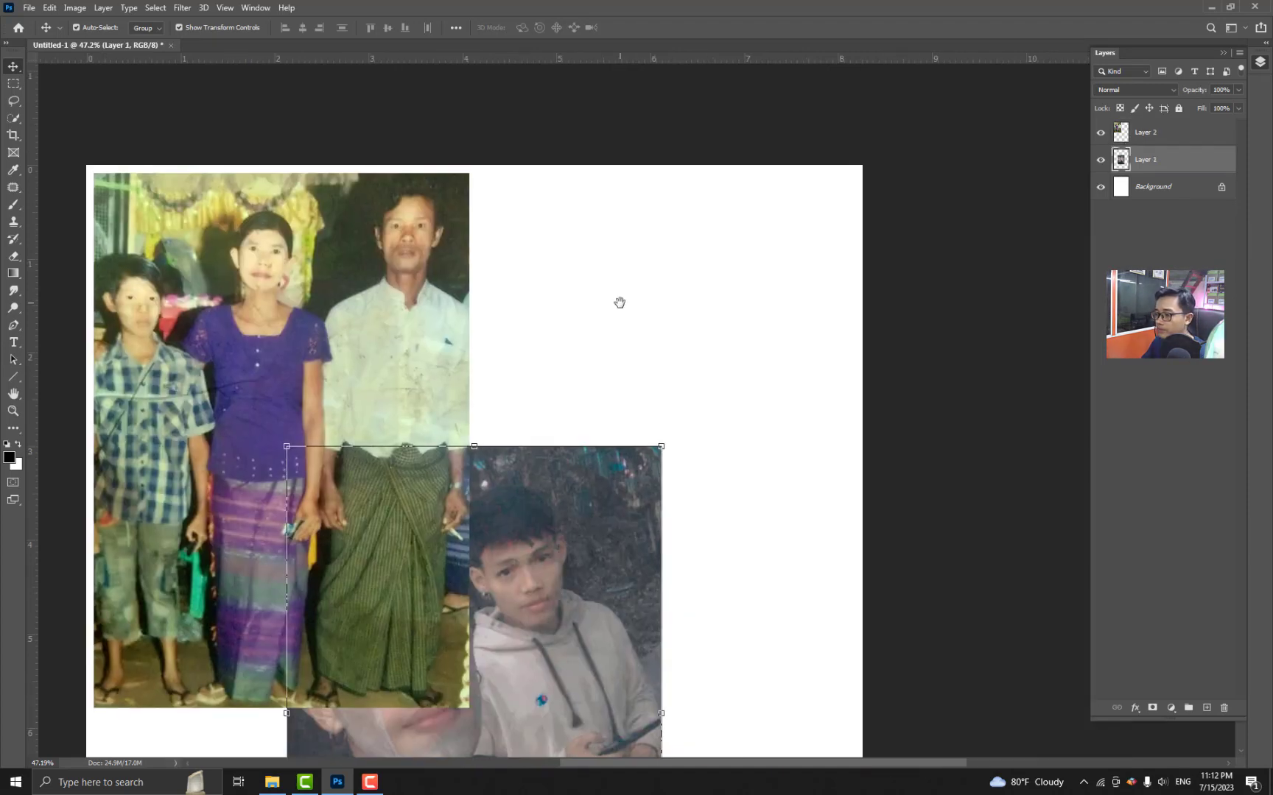
{"action": "left_click_drag", "start_coordinate": [597, 524], "coordinate": [701, 379]}
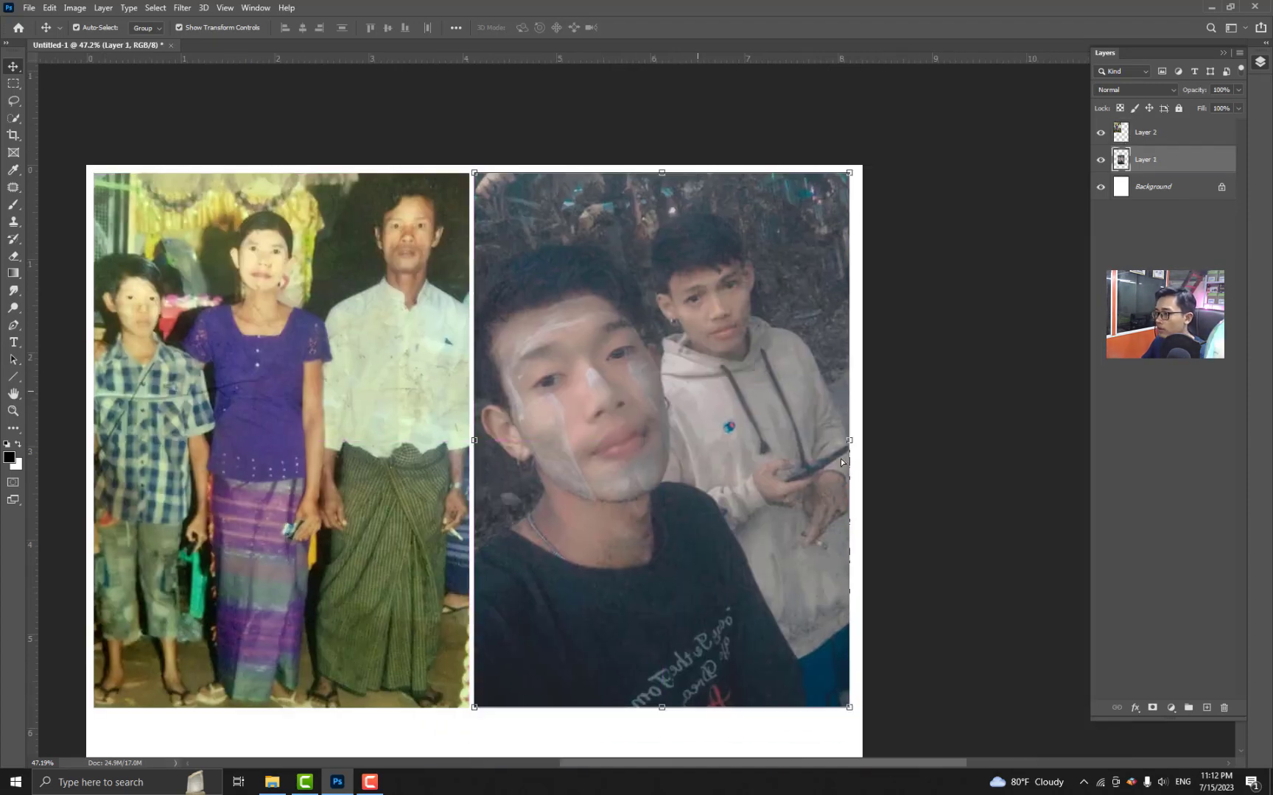
{"action": "key", "text": "Right"}
{"action": "key", "text": "Right"}
{"action": "key", "text": "Right"}
{"action": "key", "text": "Right"}
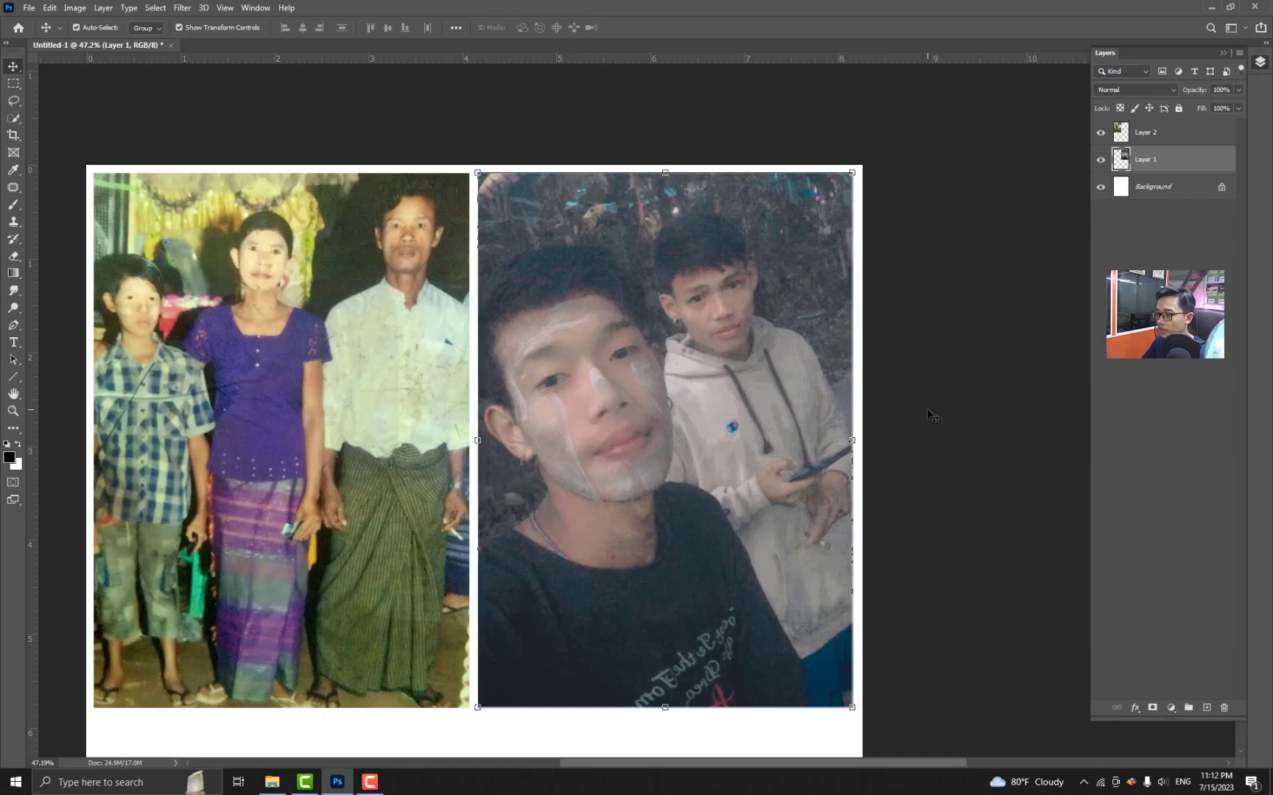
{"action": "key", "text": "ctrl+0"}
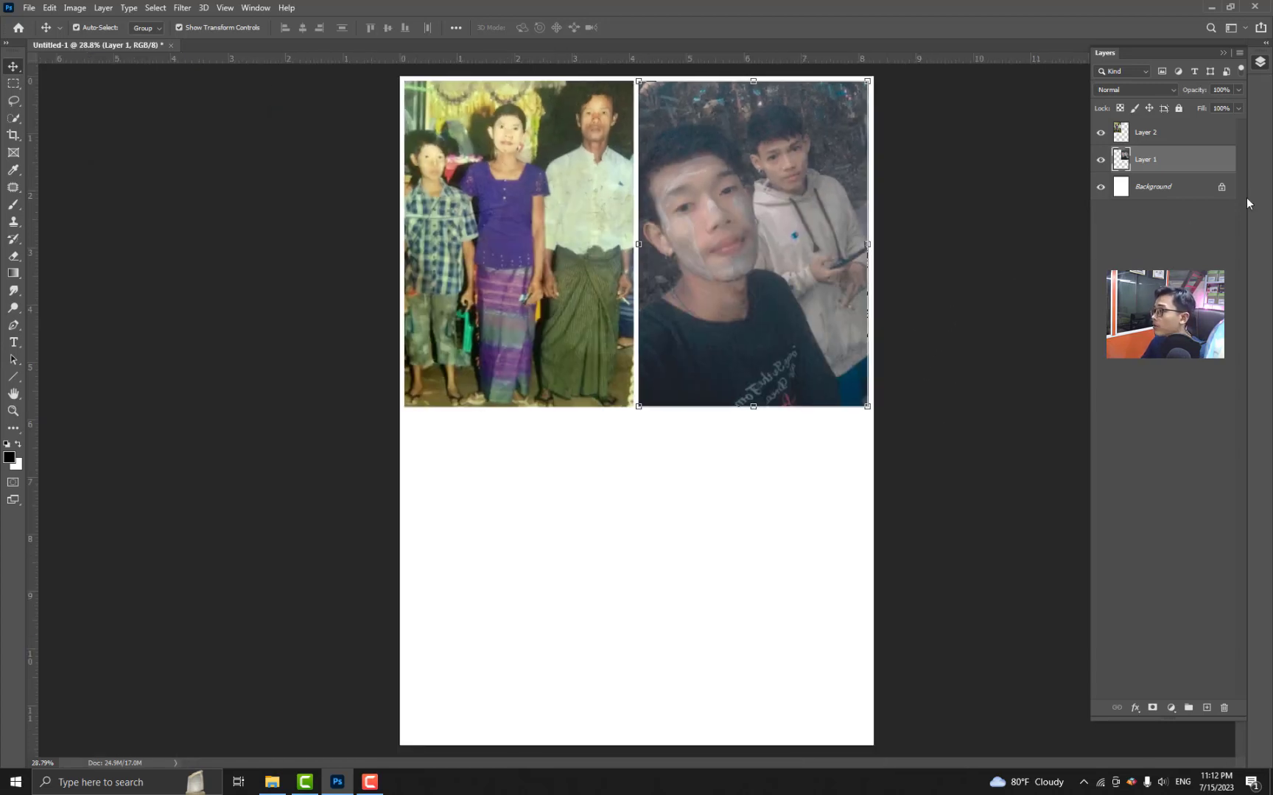
Open IMG_20230628_100952.jpg from the desktop as a new Photoshop document and unlock its background layer.
{"action": "left_click", "coordinate": [1213, 6]}
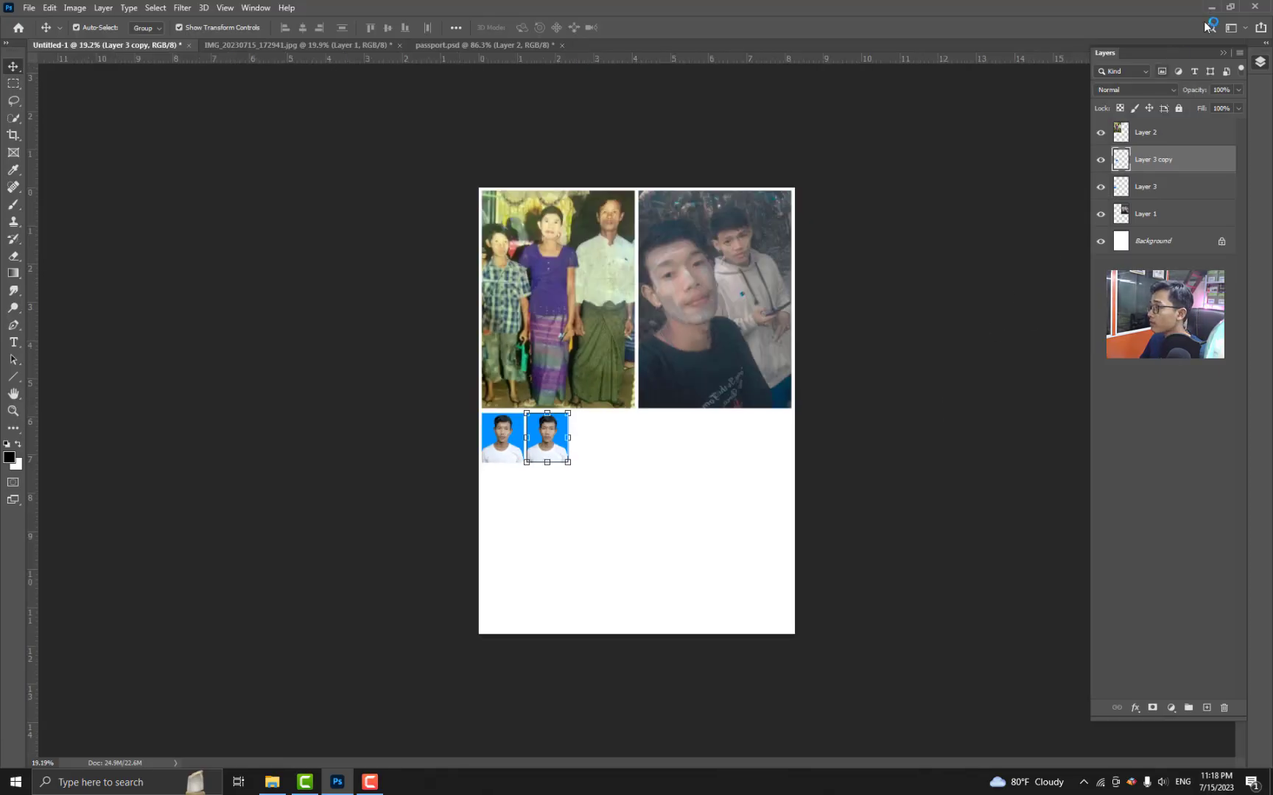
{"action": "left_click", "coordinate": [1211, 6]}
{"action": "left_click", "coordinate": [1235, 136]}
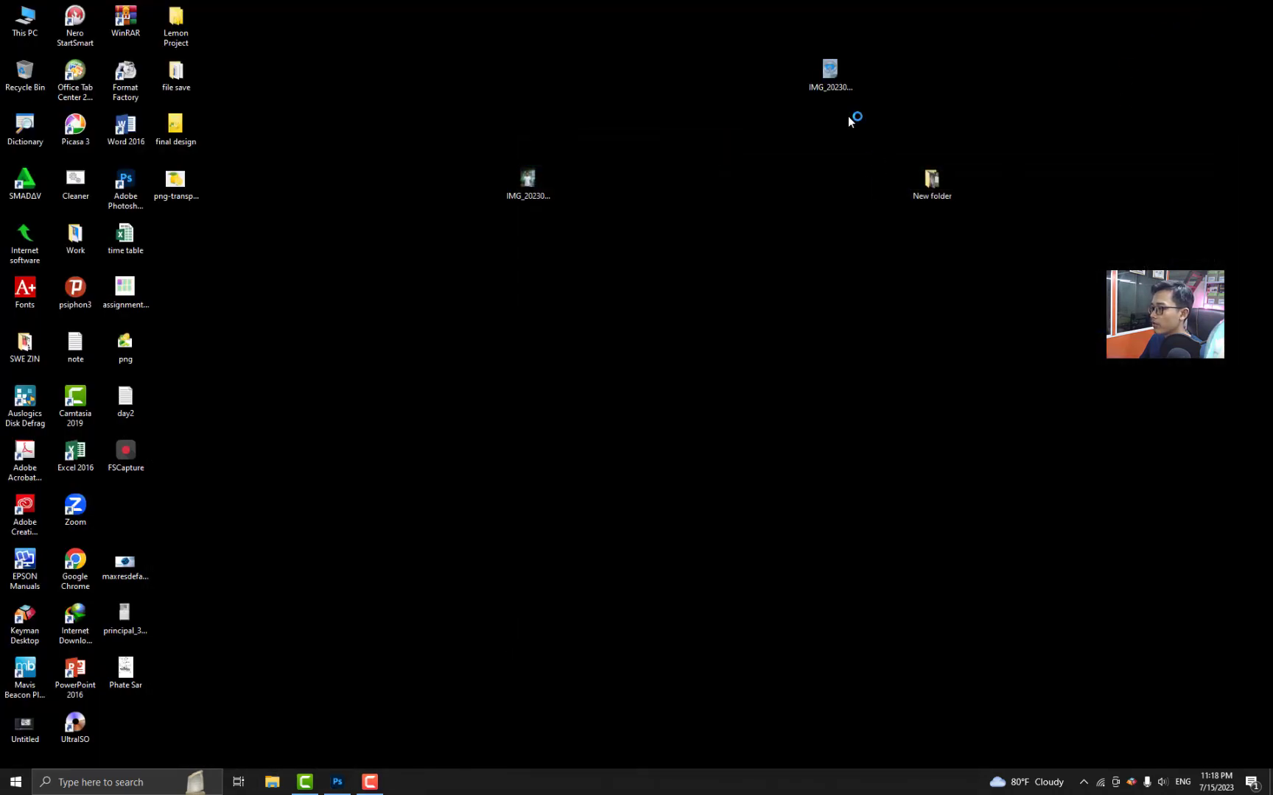
{"action": "left_click_drag", "start_coordinate": [836, 70], "coordinate": [645, 52]}
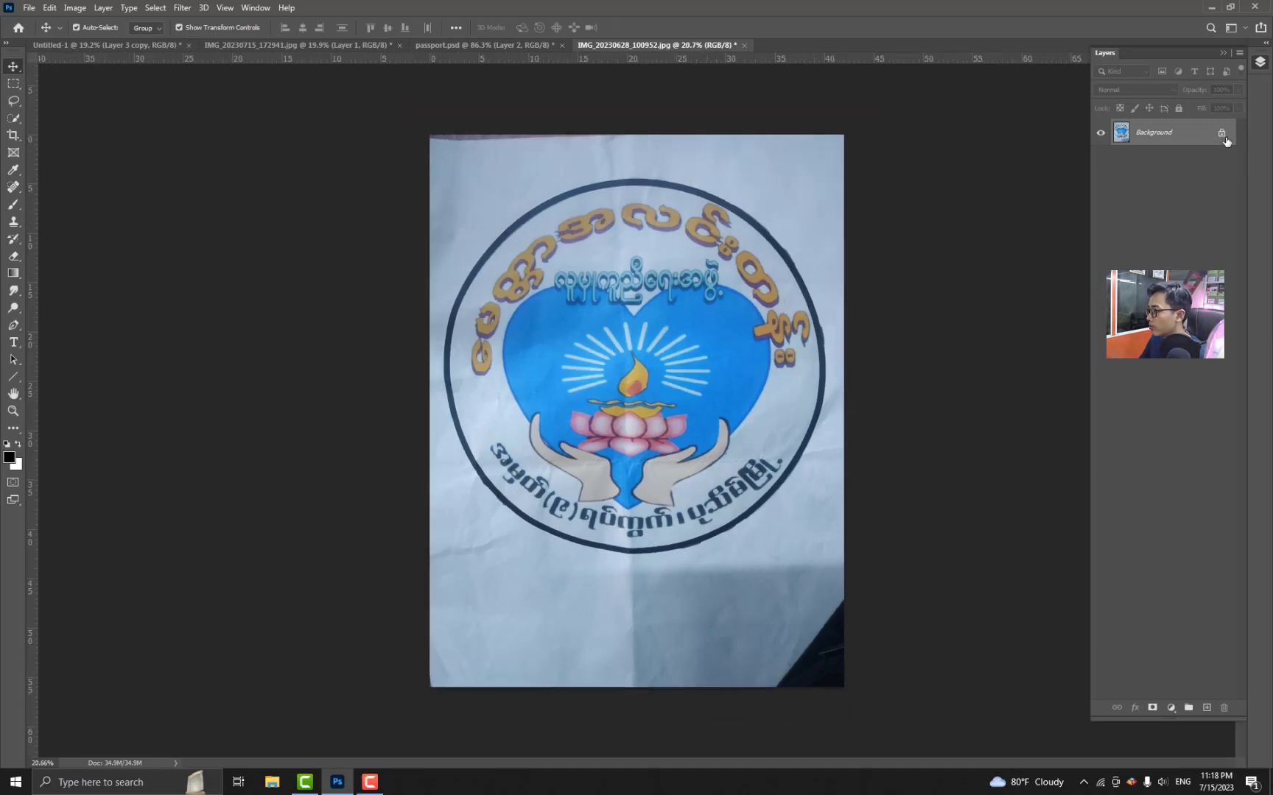
{"action": "left_click", "coordinate": [1221, 132]}
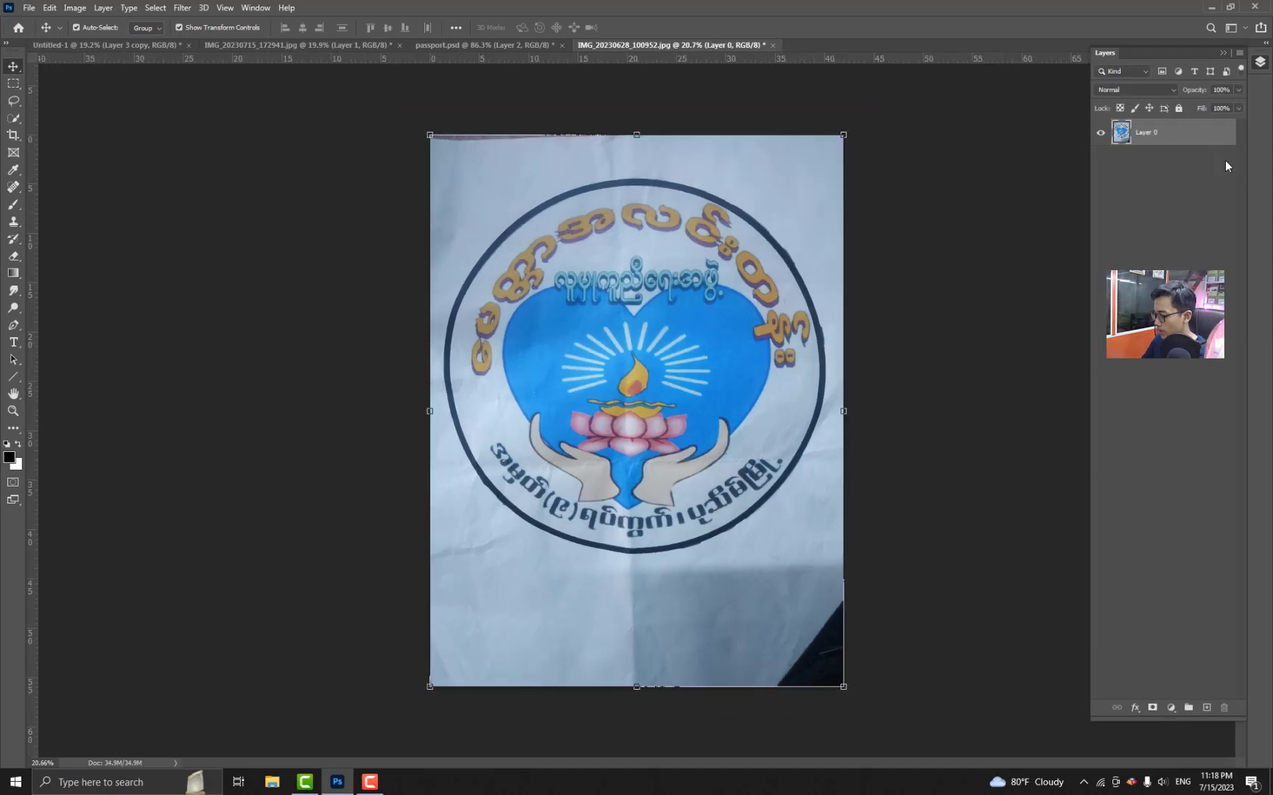
Brighten the logo photo with Levels by sampling the paper as white point and setting input levels to 17 and 225.
{"action": "key", "text": "ctrl+l"}
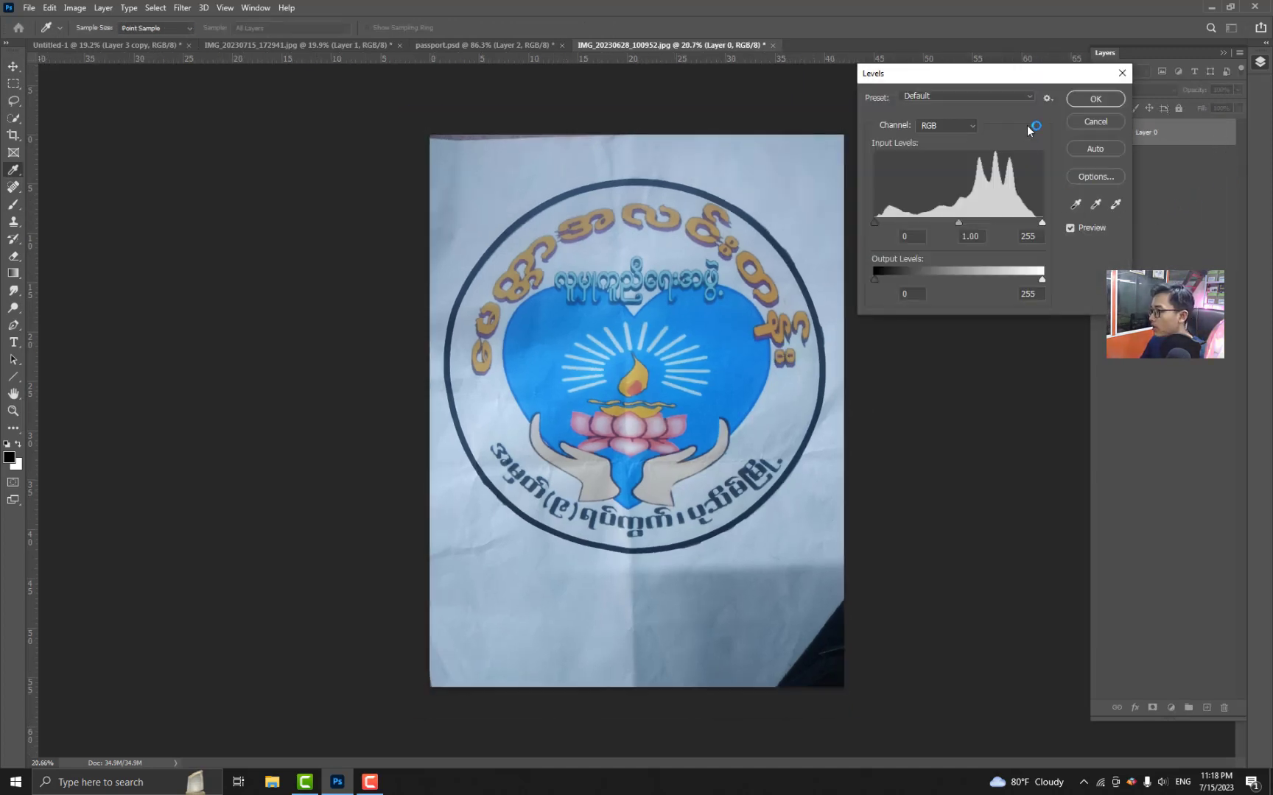
{"action": "left_click", "coordinate": [1096, 205]}
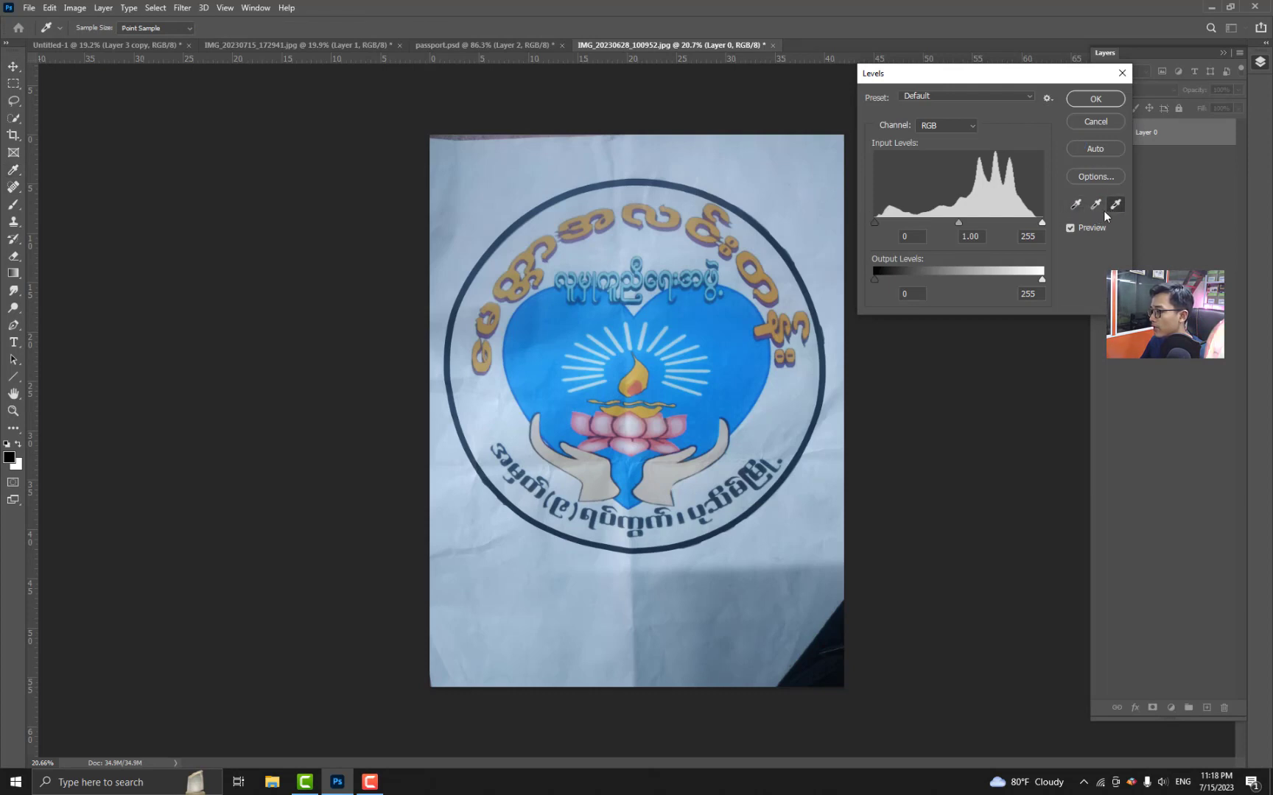
{"action": "left_click", "coordinate": [1115, 206]}
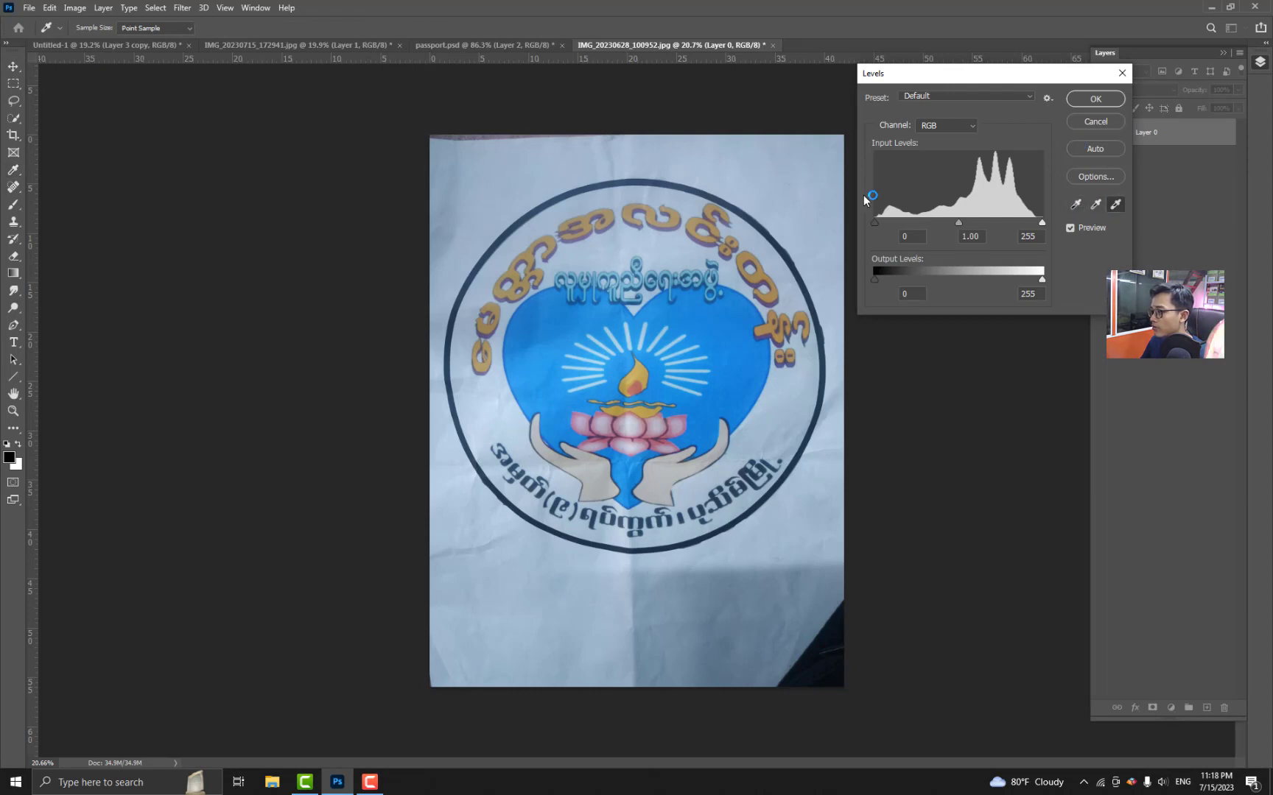
{"action": "left_click", "coordinate": [669, 248]}
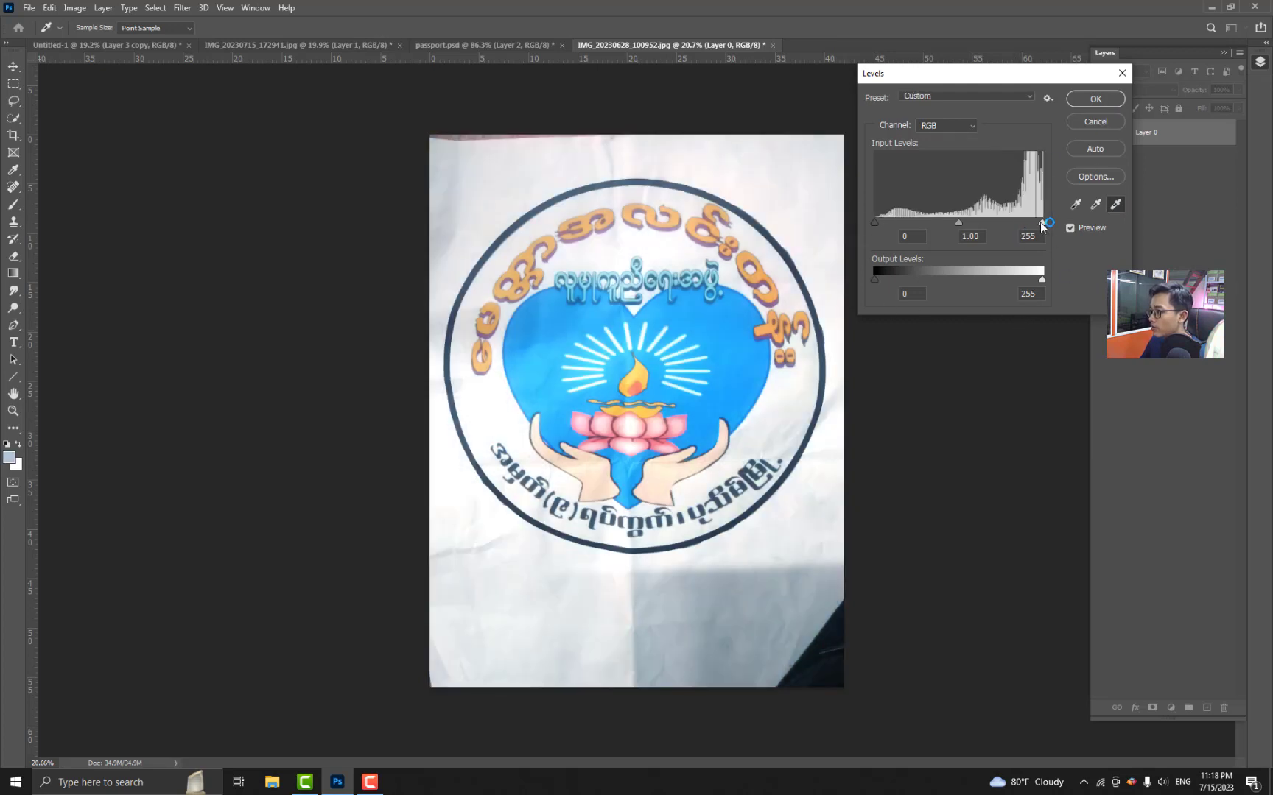
{"action": "mouse_move", "coordinate": [1023, 228]}
{"action": "left_mouse_down"}
{"action": "mouse_move", "coordinate": [1041, 227]}
{"action": "mouse_move", "coordinate": [1022, 227]}
{"action": "left_mouse_up"}
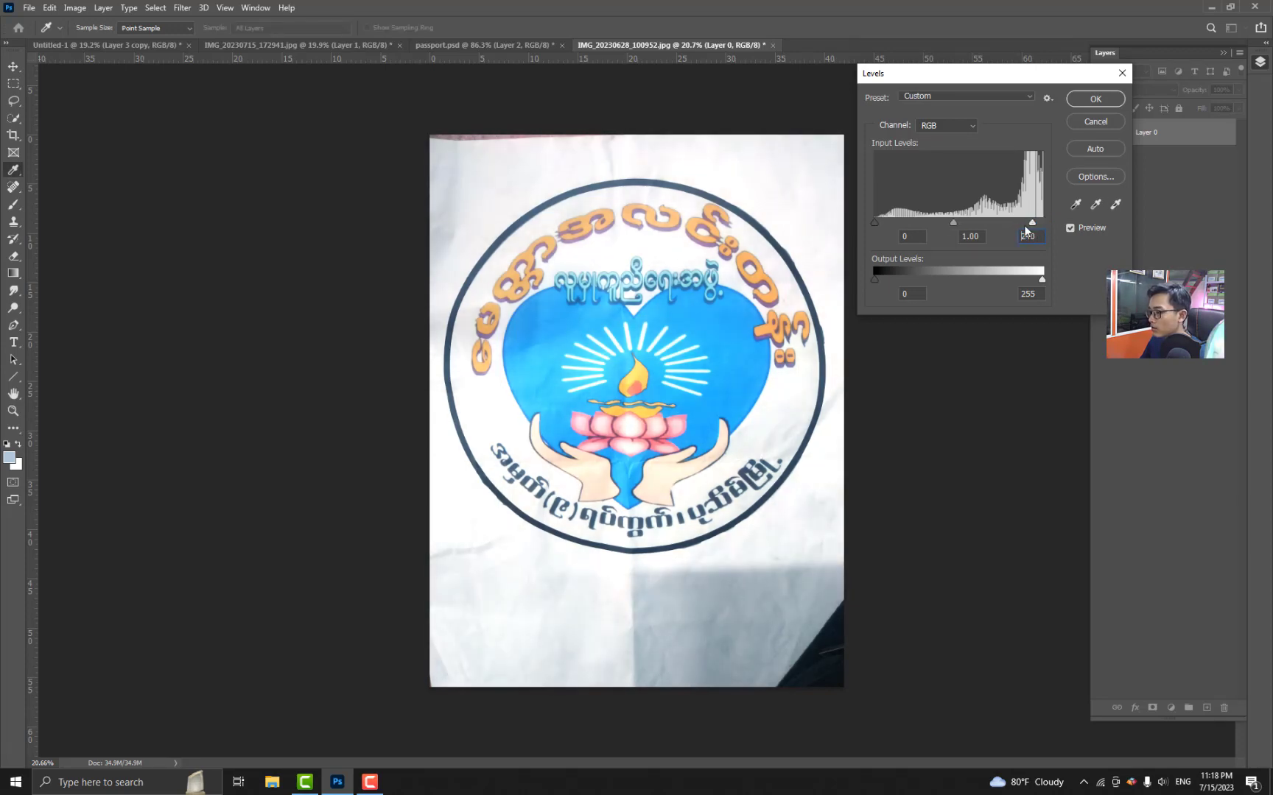
{"action": "left_click_drag", "start_coordinate": [874, 222], "coordinate": [885, 222]}
{"action": "left_click", "coordinate": [1088, 101]}
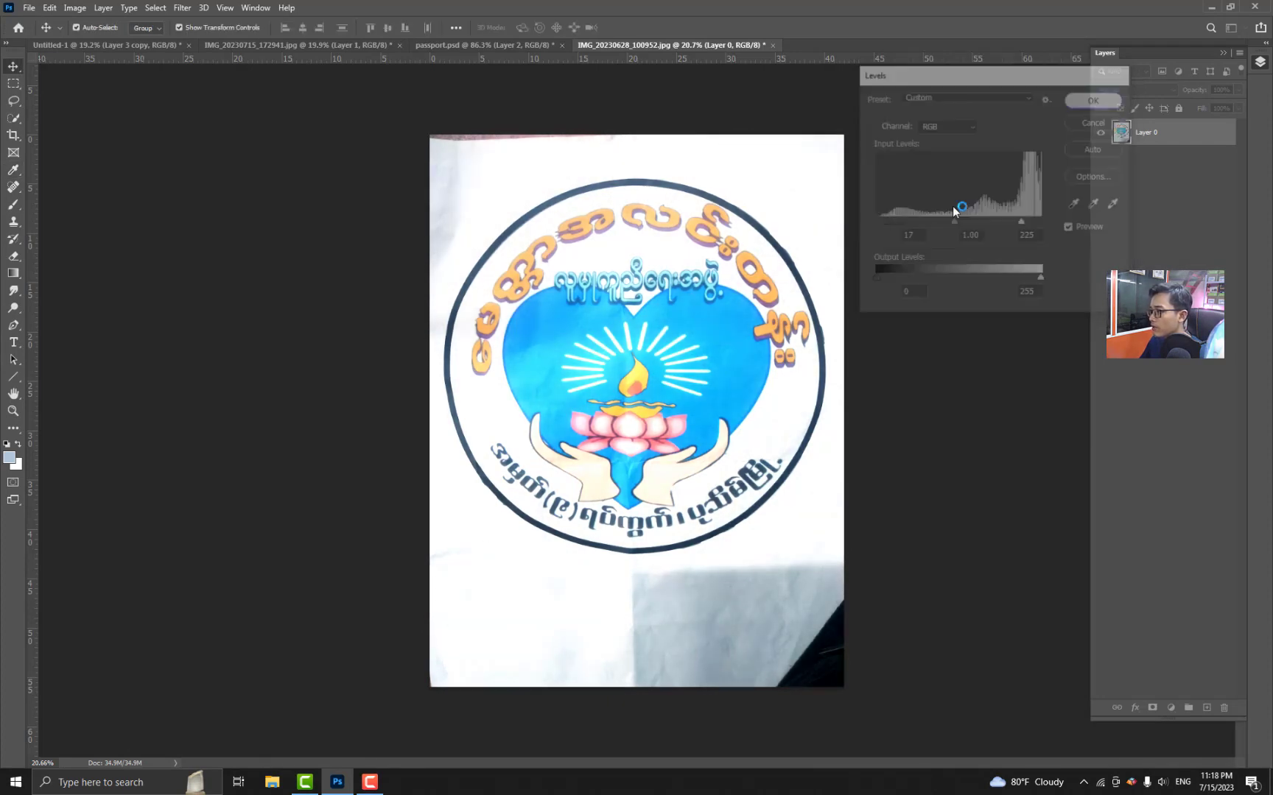
Copy the round logo to a new layer using an elliptical selection along its outer ring, and hide the original layer.
{"action": "left_click", "coordinate": [11, 84]}
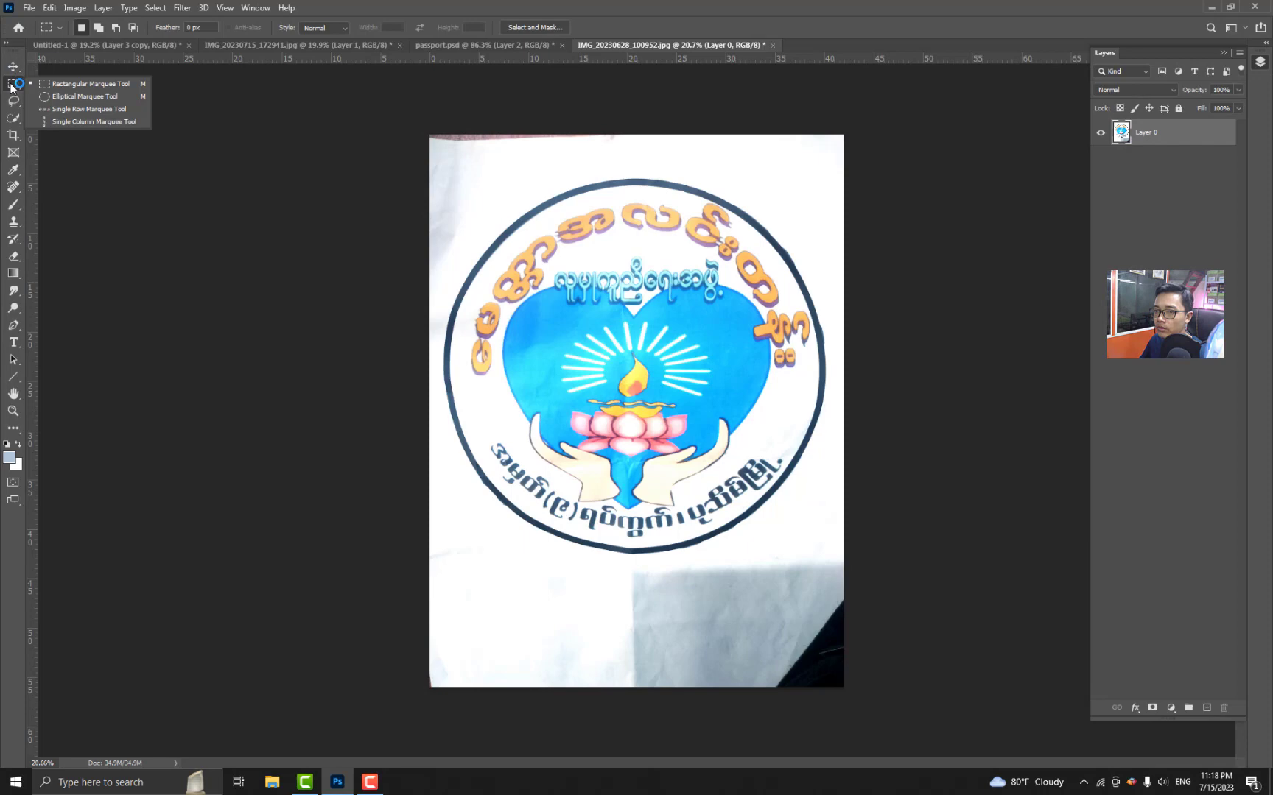
{"action": "left_click", "coordinate": [78, 98]}
{"action": "left_click_drag", "start_coordinate": [508, 228], "coordinate": [791, 581]}
{"action": "left_click_drag", "start_coordinate": [789, 580], "coordinate": [822, 595]}
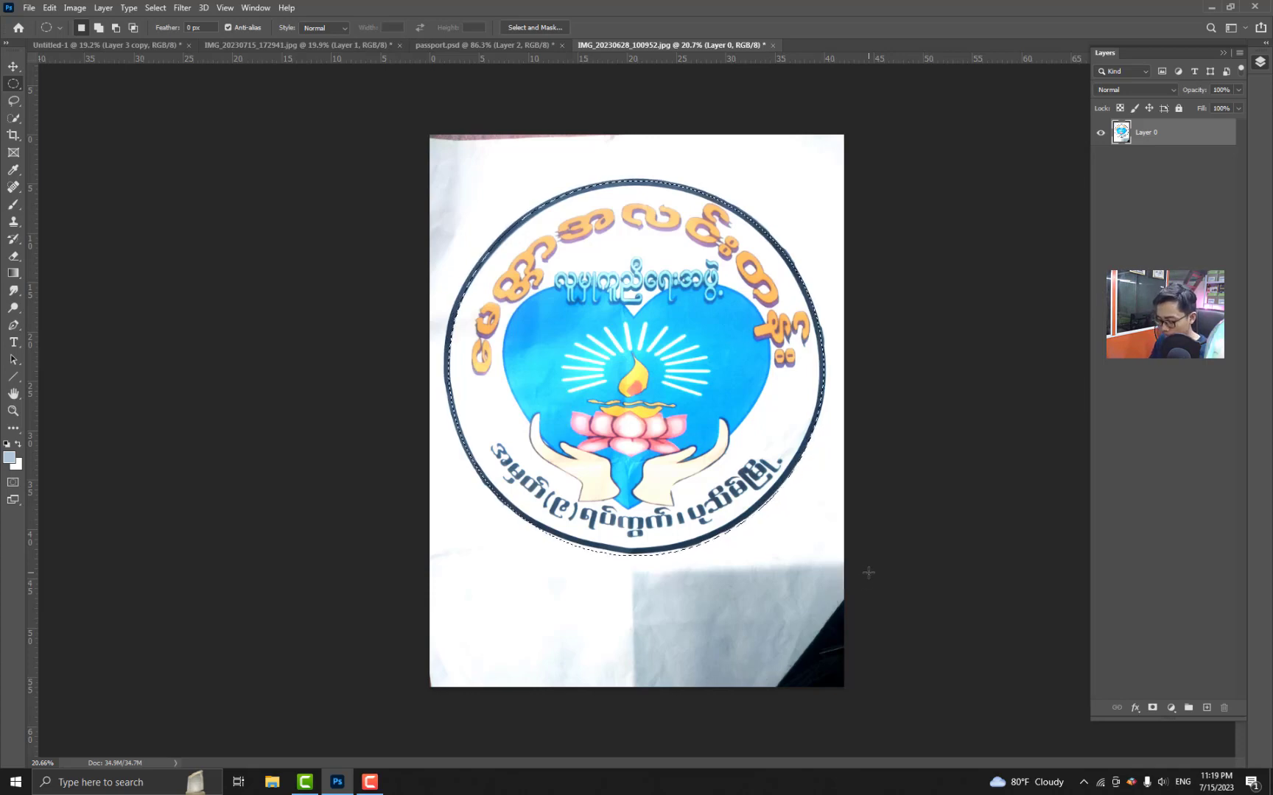
{"action": "key", "text": "ctrl+j"}
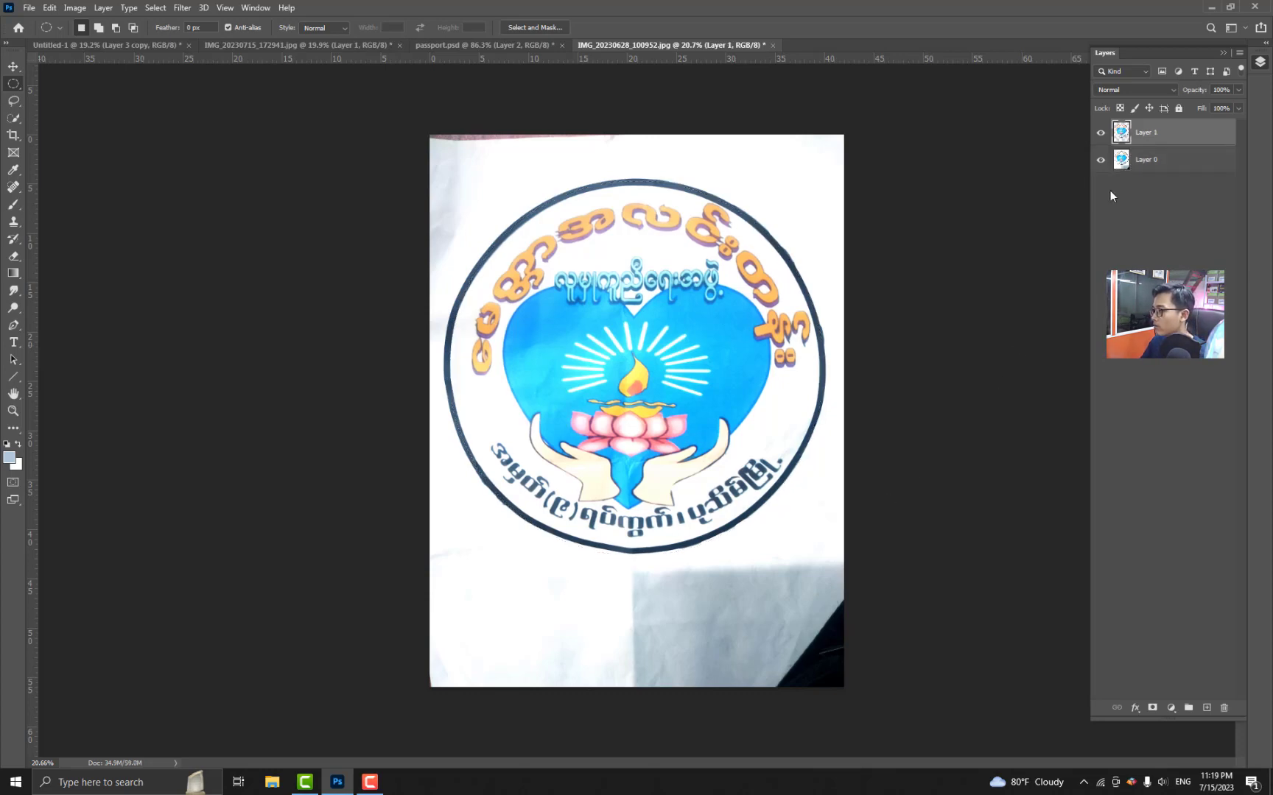
{"action": "left_click", "coordinate": [1099, 162]}
{"action": "key", "text": "v"}
{"action": "scroll", "coordinate": [836, 374], "scroll_direction": "down", "scroll_amount": 3}
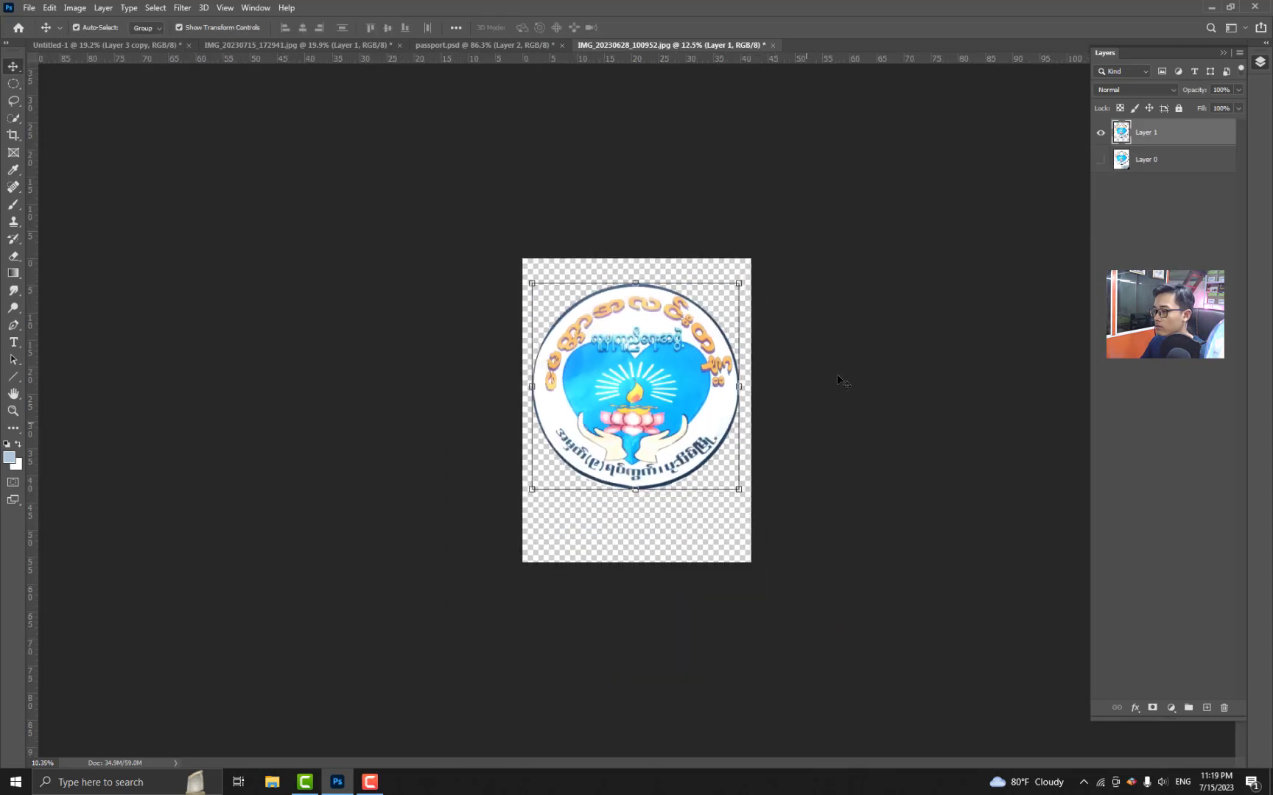
Examine the cut-out logo and its outer edge against the transparent background.
{"action": "left_click", "coordinate": [770, 391]}
{"action": "scroll", "coordinate": [770, 391], "scroll_direction": "up", "scroll_amount": 5}
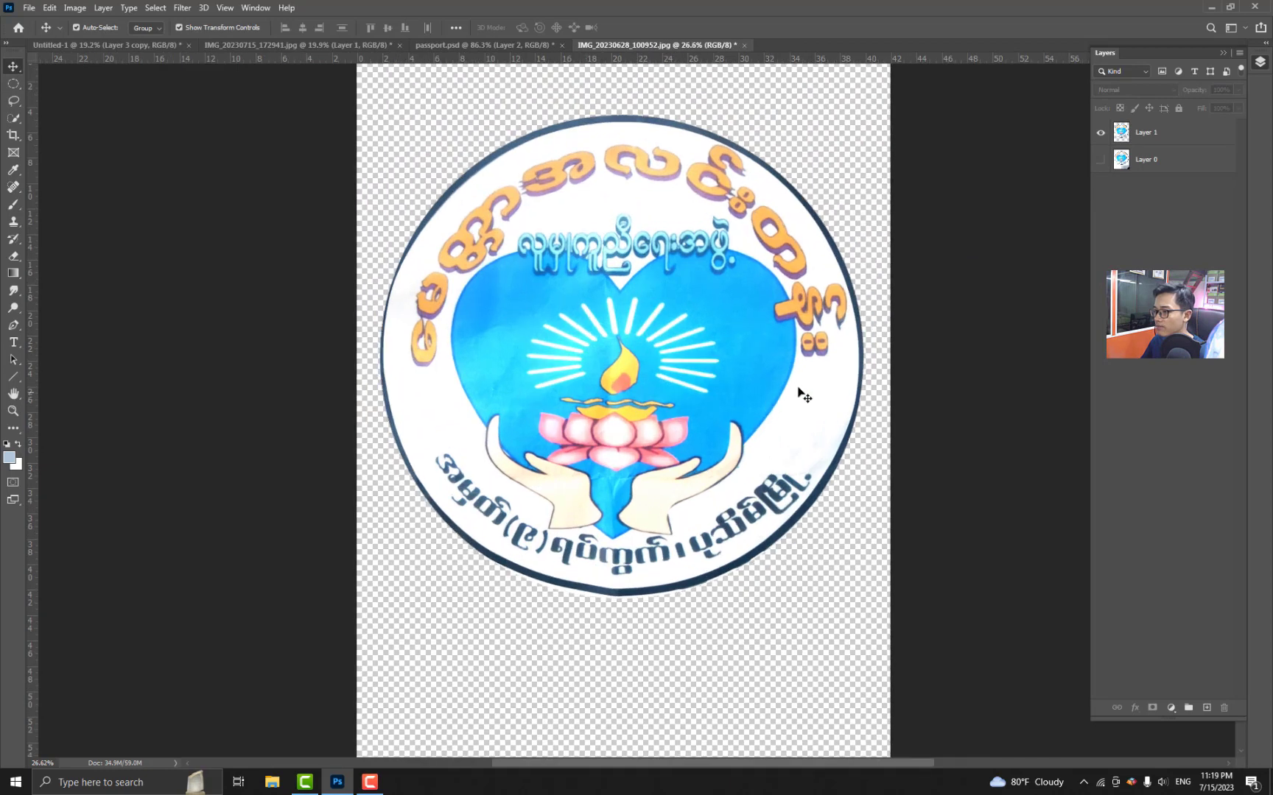
{"action": "left_click", "coordinate": [685, 470]}
{"action": "scroll", "coordinate": [687, 442], "scroll_direction": "down", "scroll_amount": 2}
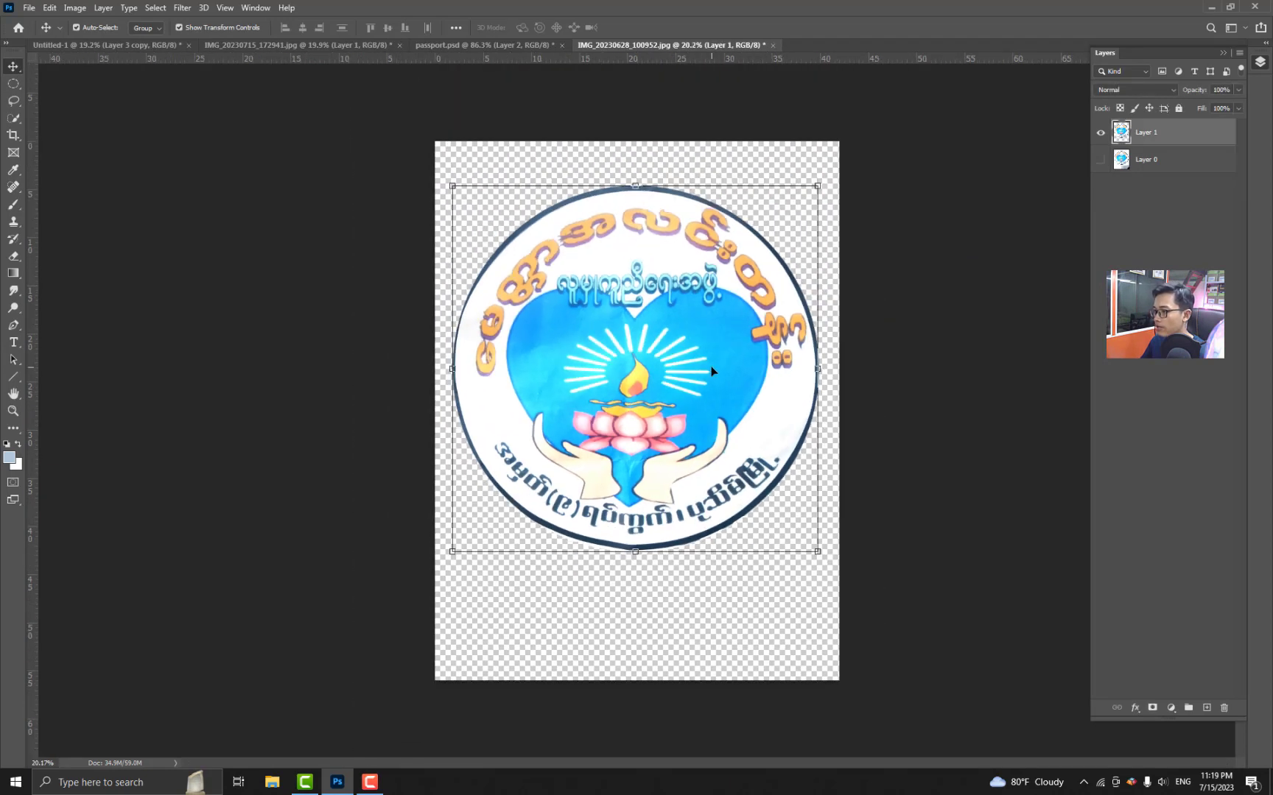
{"action": "left_click", "coordinate": [823, 370]}
{"action": "scroll", "coordinate": [823, 370], "scroll_direction": "down", "scroll_amount": 2}
{"action": "scroll", "coordinate": [701, 356], "scroll_direction": "up", "scroll_amount": 3}
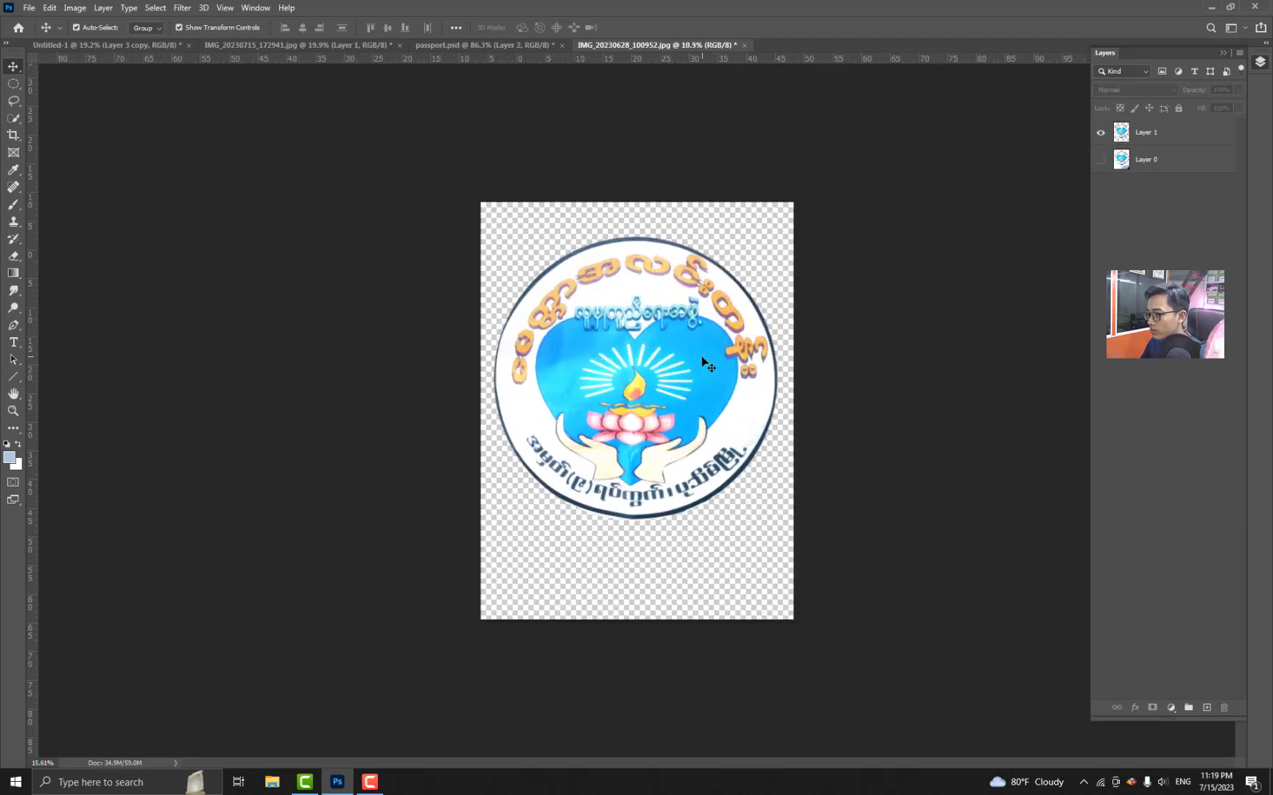
{"action": "left_click", "coordinate": [710, 371]}
{"action": "scroll", "coordinate": [712, 387], "scroll_direction": "down", "scroll_amount": 1}
{"action": "scroll", "coordinate": [713, 387], "scroll_direction": "down", "scroll_amount": 2}
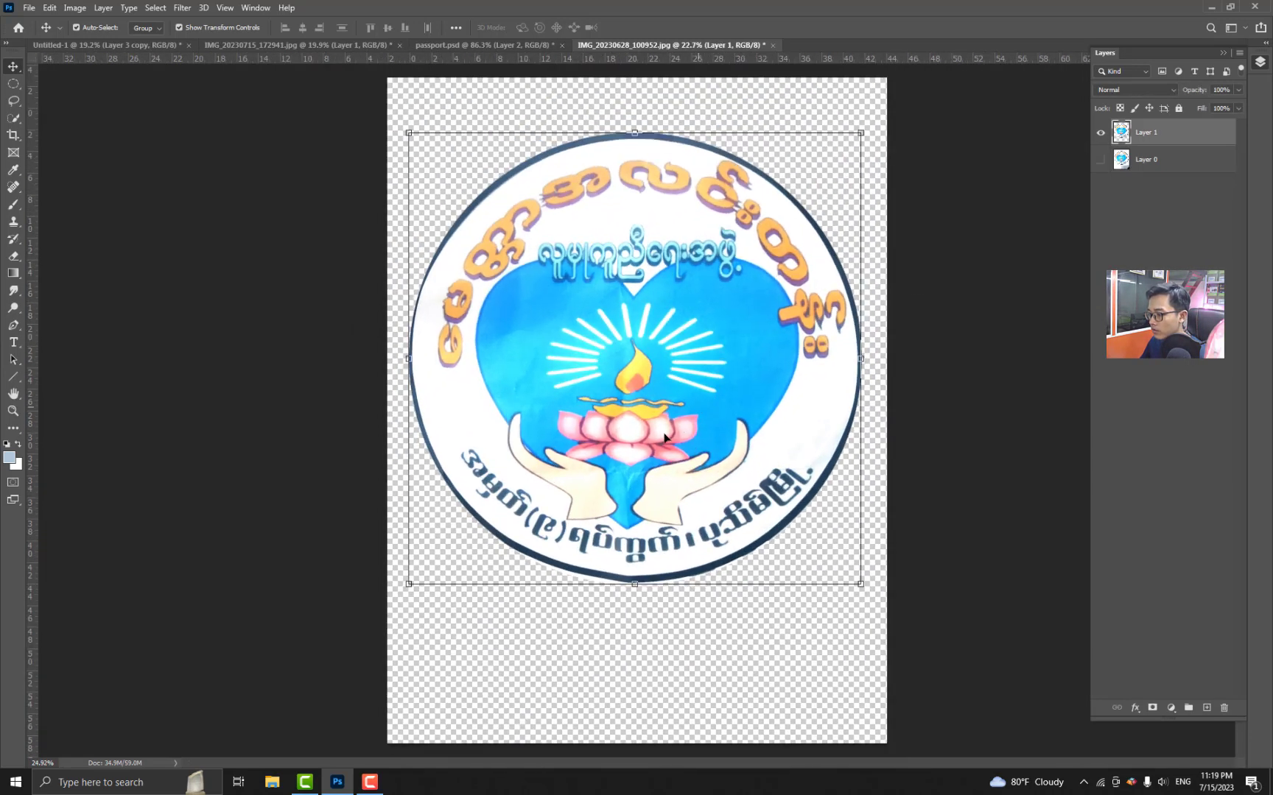
{"action": "scroll", "coordinate": [663, 479], "scroll_direction": "up", "scroll_amount": 1}
Smooth the lower edge of the logo's dark ring using the Smudge tool with a 400 px brush at 30% strength.
{"action": "key", "text": "ctrl+t"}
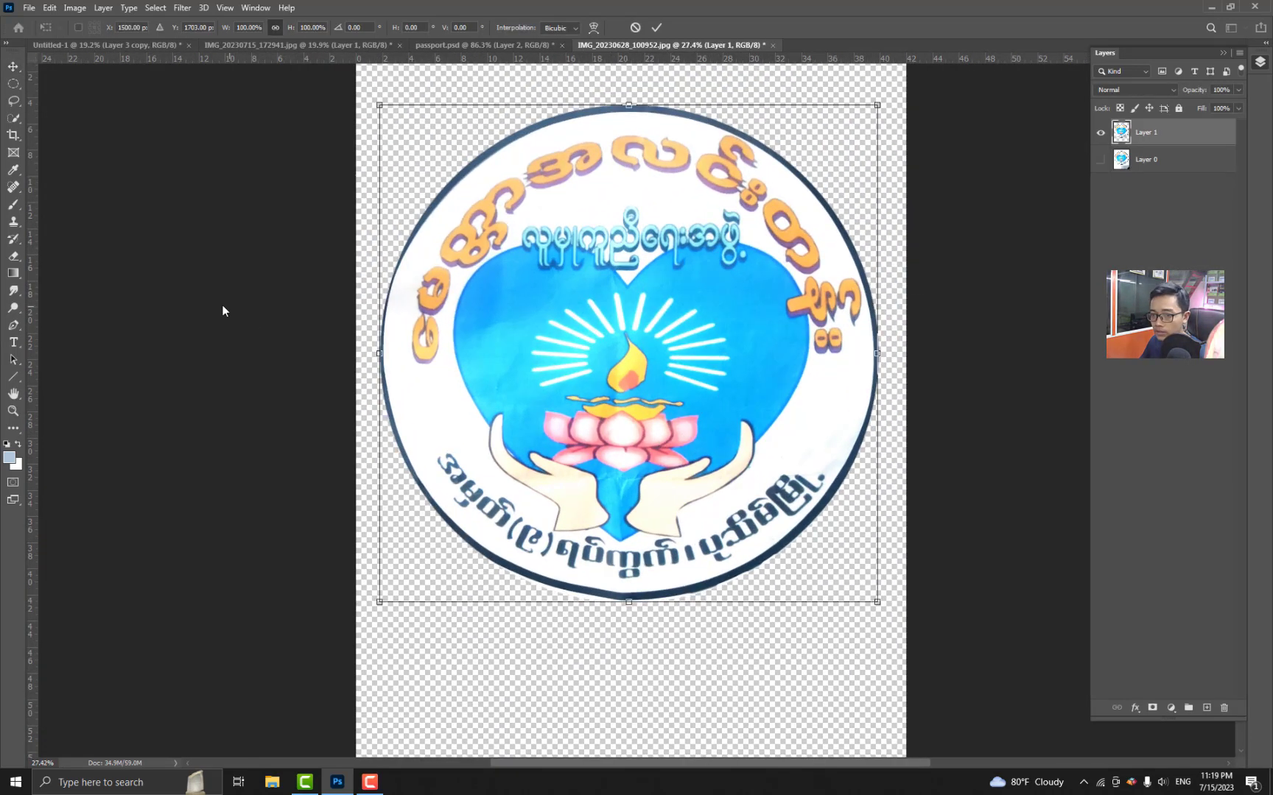
{"action": "left_click", "coordinate": [13, 290]}
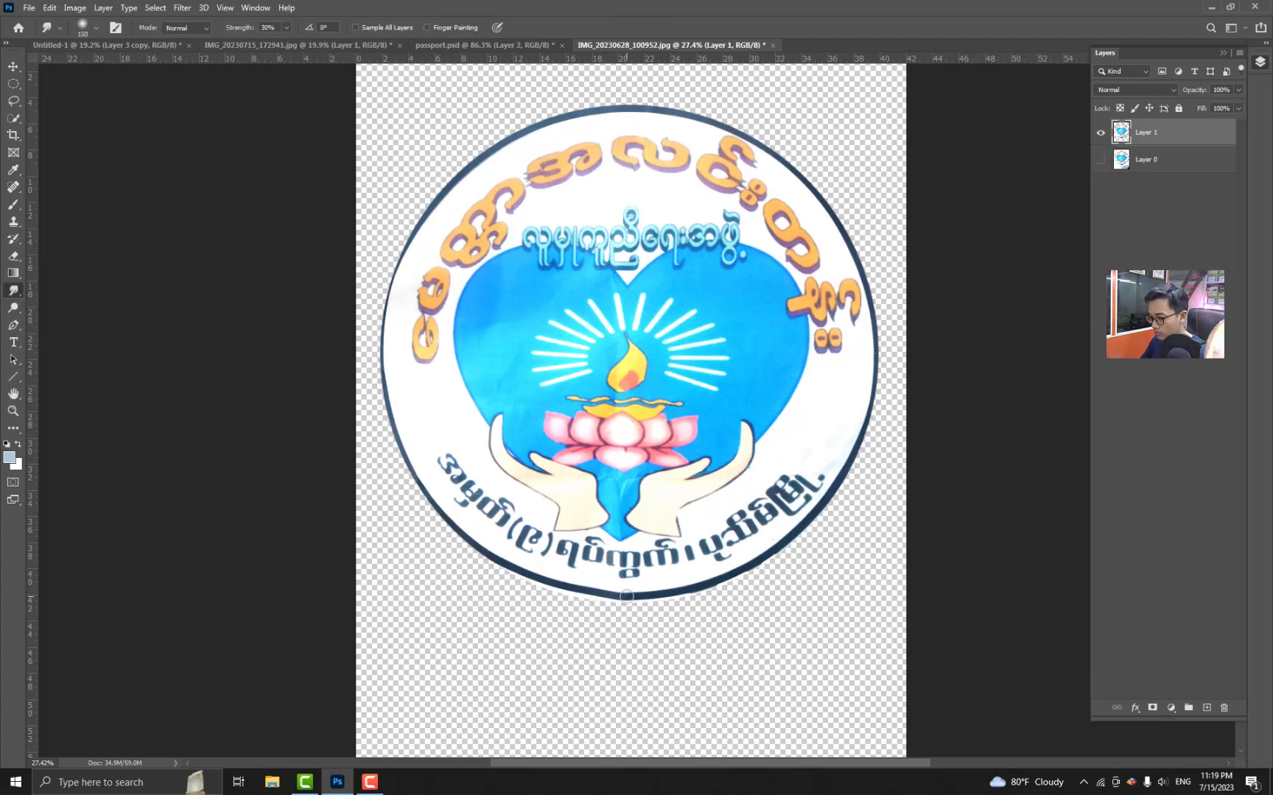
{"action": "key", "text": "bracketright"}
{"action": "key", "text": "bracketright"}
{"action": "key", "text": "bracketright"}
{"action": "key", "text": "bracketright"}
{"action": "key", "text": "bracketright"}
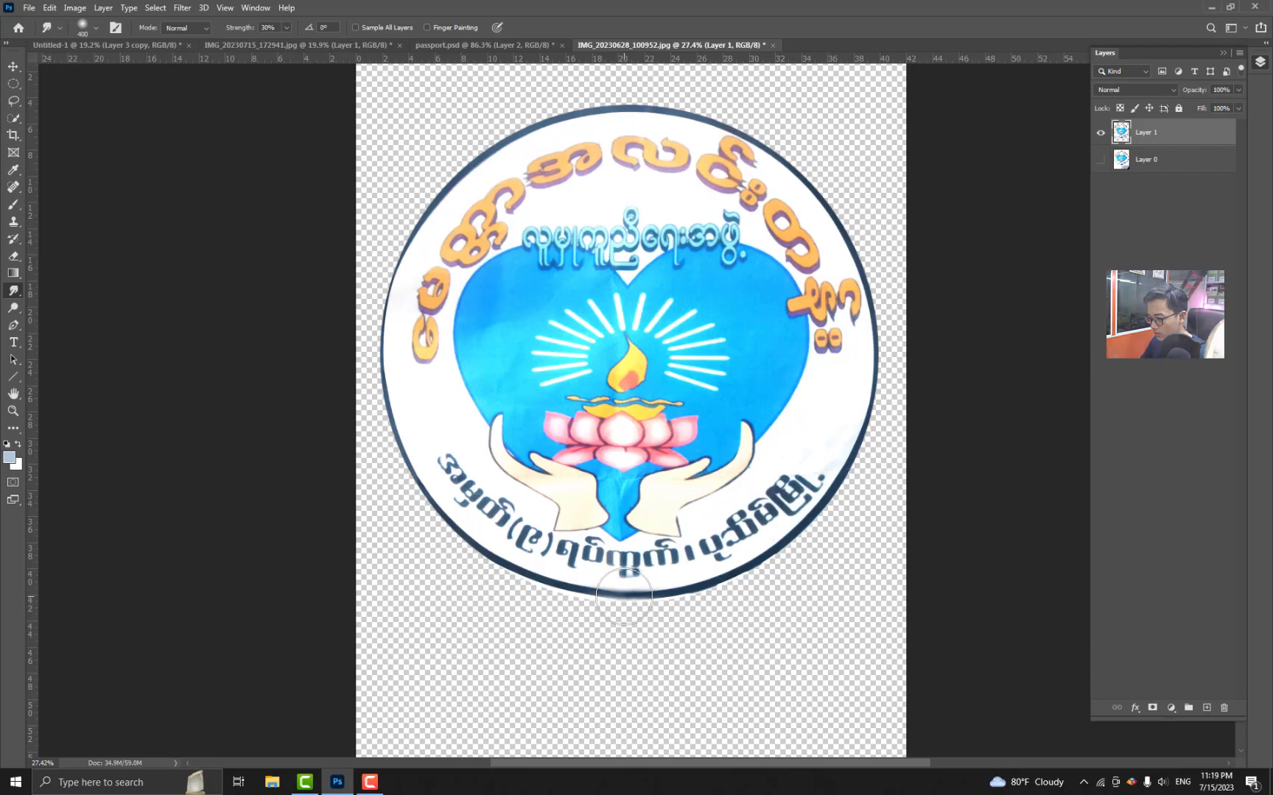
{"action": "key", "text": "v"}
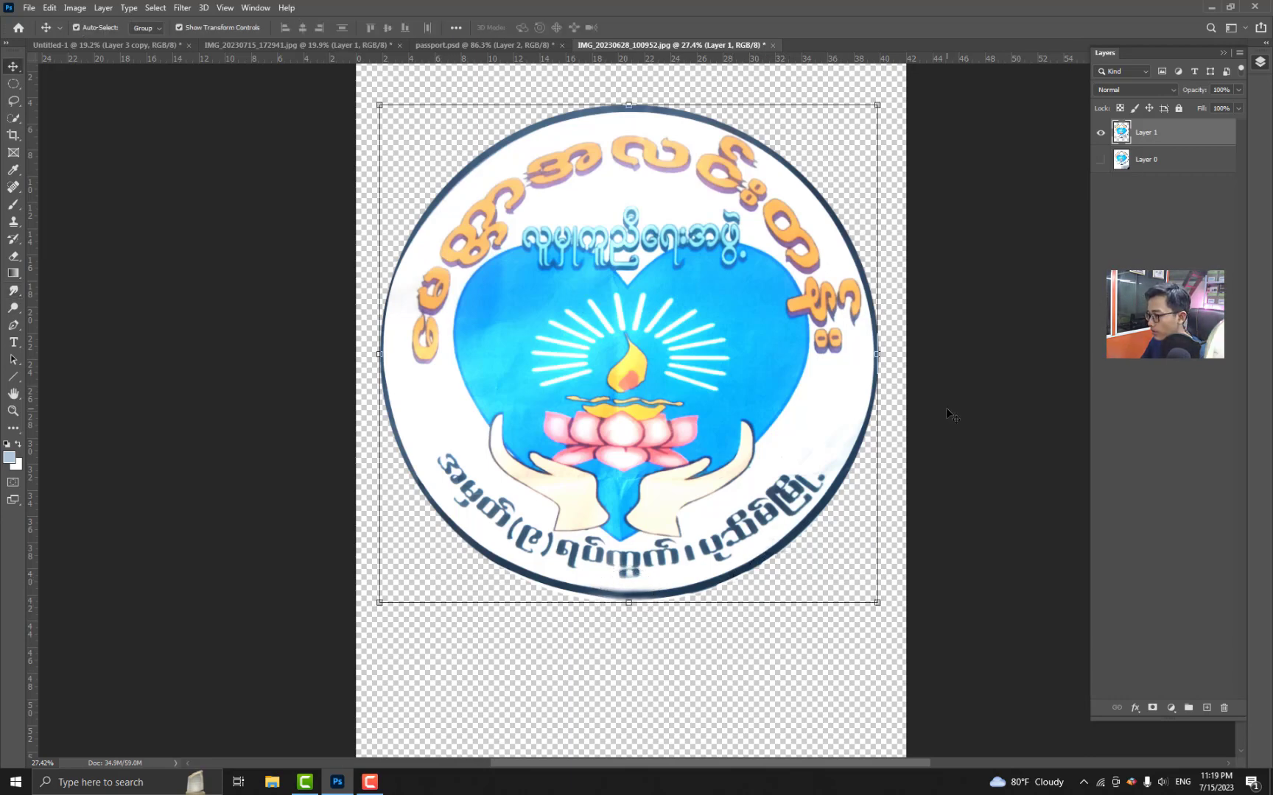
{"action": "scroll", "coordinate": [945, 414], "scroll_direction": "down", "scroll_amount": 6}
{"action": "left_click", "coordinate": [946, 413]}
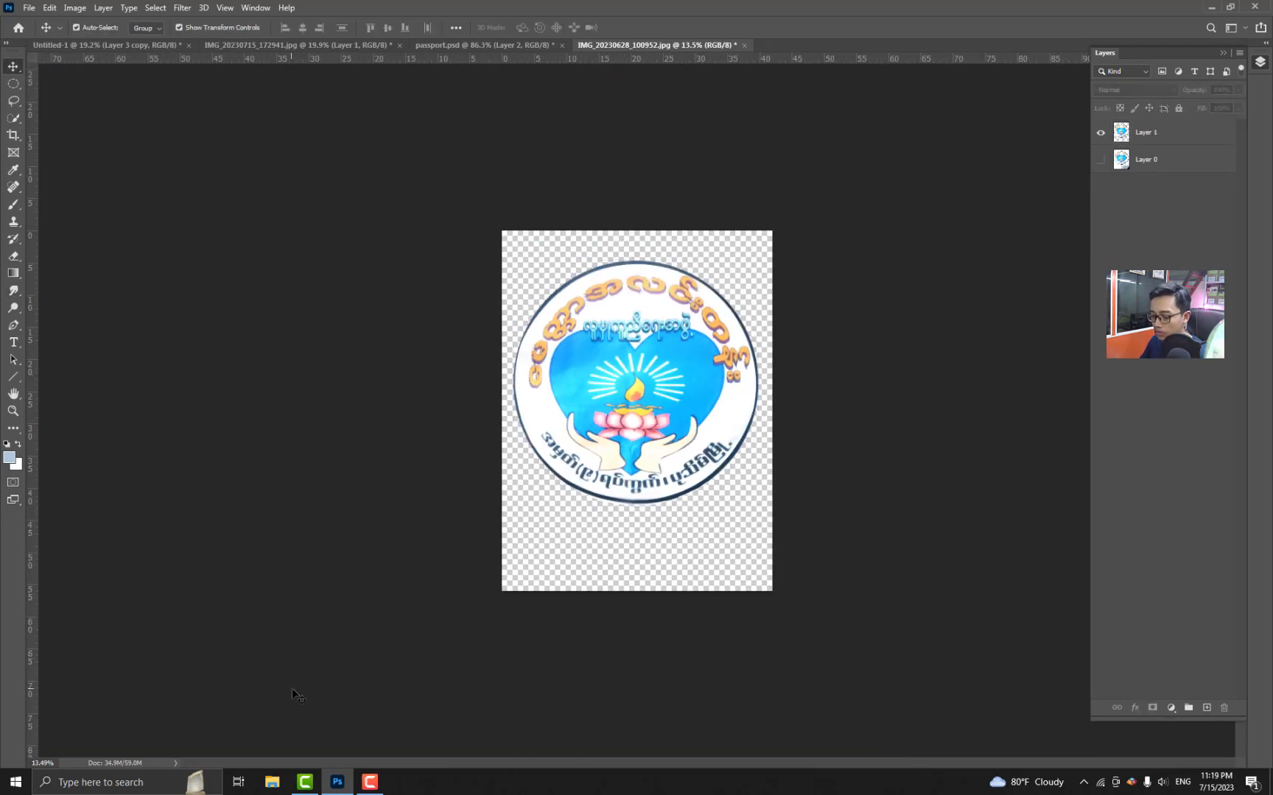
In File Explorer, open 04.psd in Photoshop from the Work > Photoshop > Certificate psd file folder on DATA II (F:).
{"action": "key", "text": "super+d"}
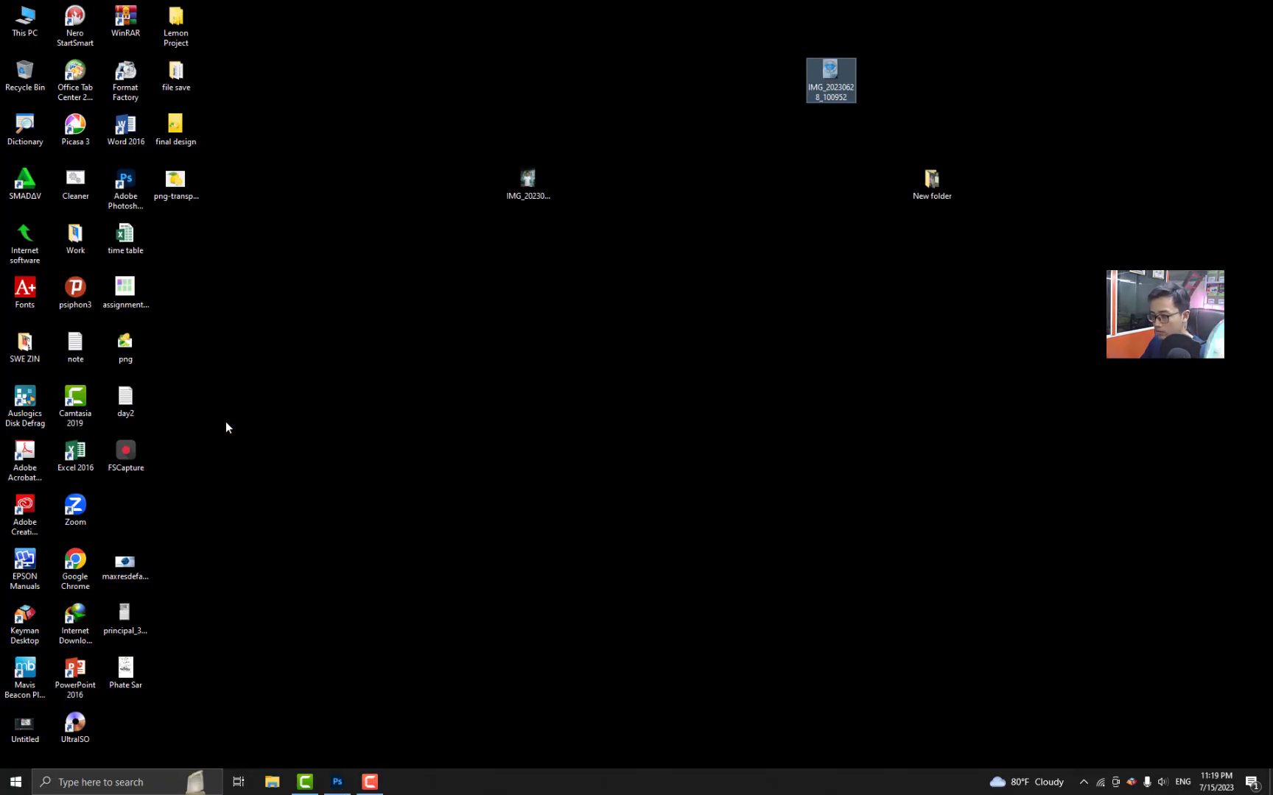
{"action": "key", "text": "super+e"}
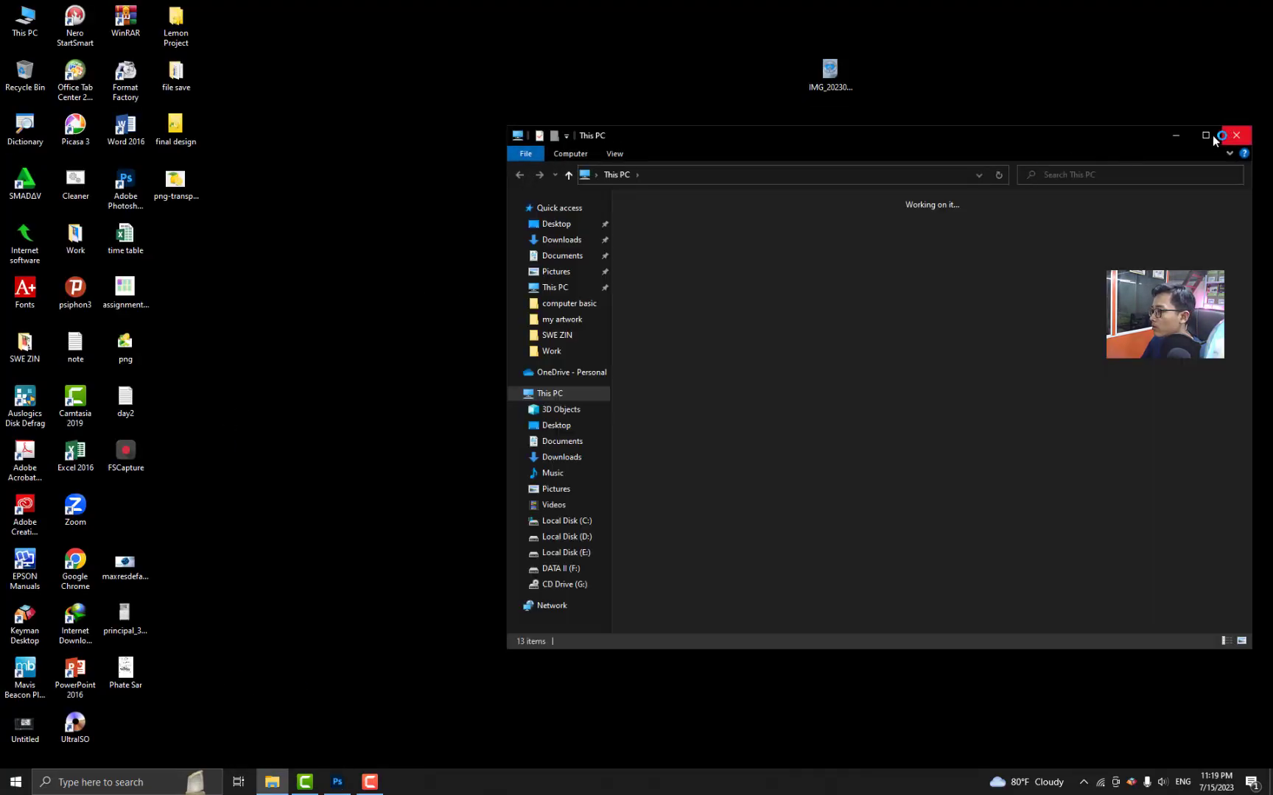
{"action": "left_click", "coordinate": [1206, 136]}
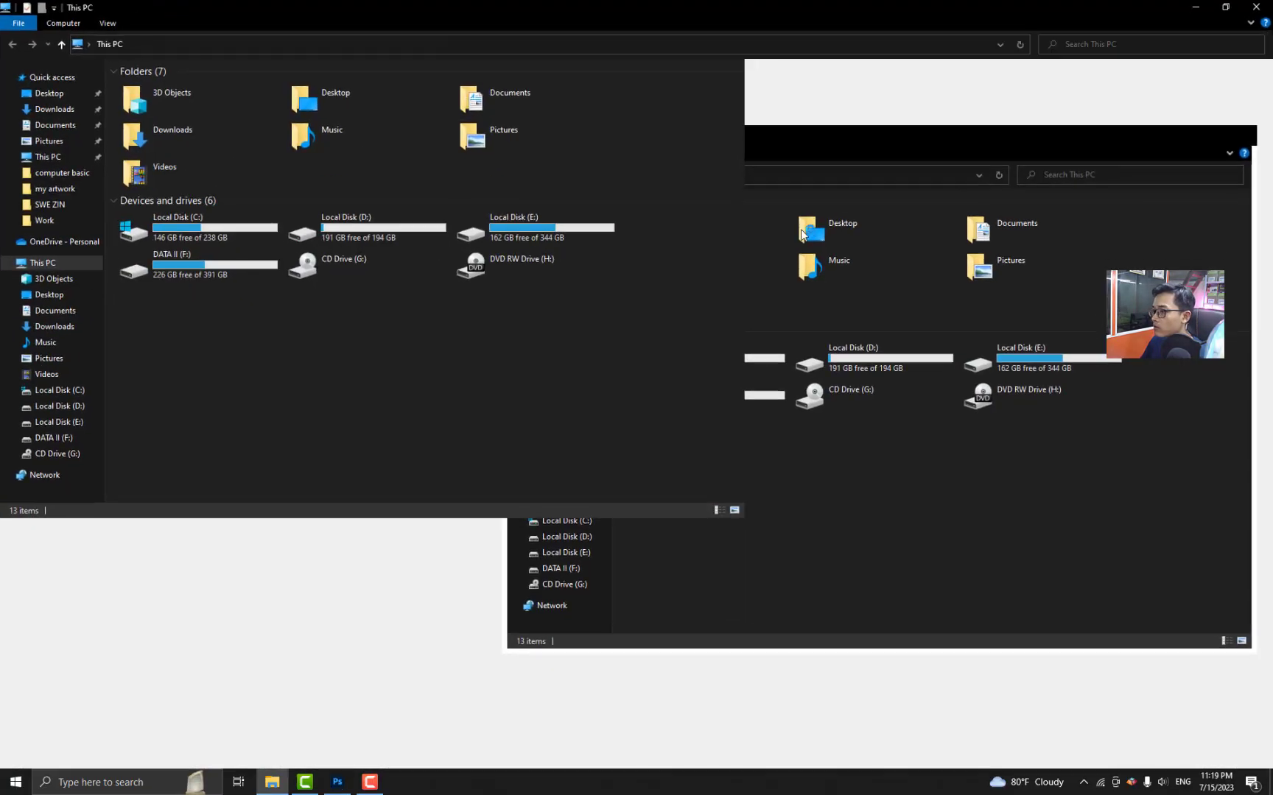
{"action": "double_click", "coordinate": [711, 193]}
{"action": "double_click", "coordinate": [587, 115]}
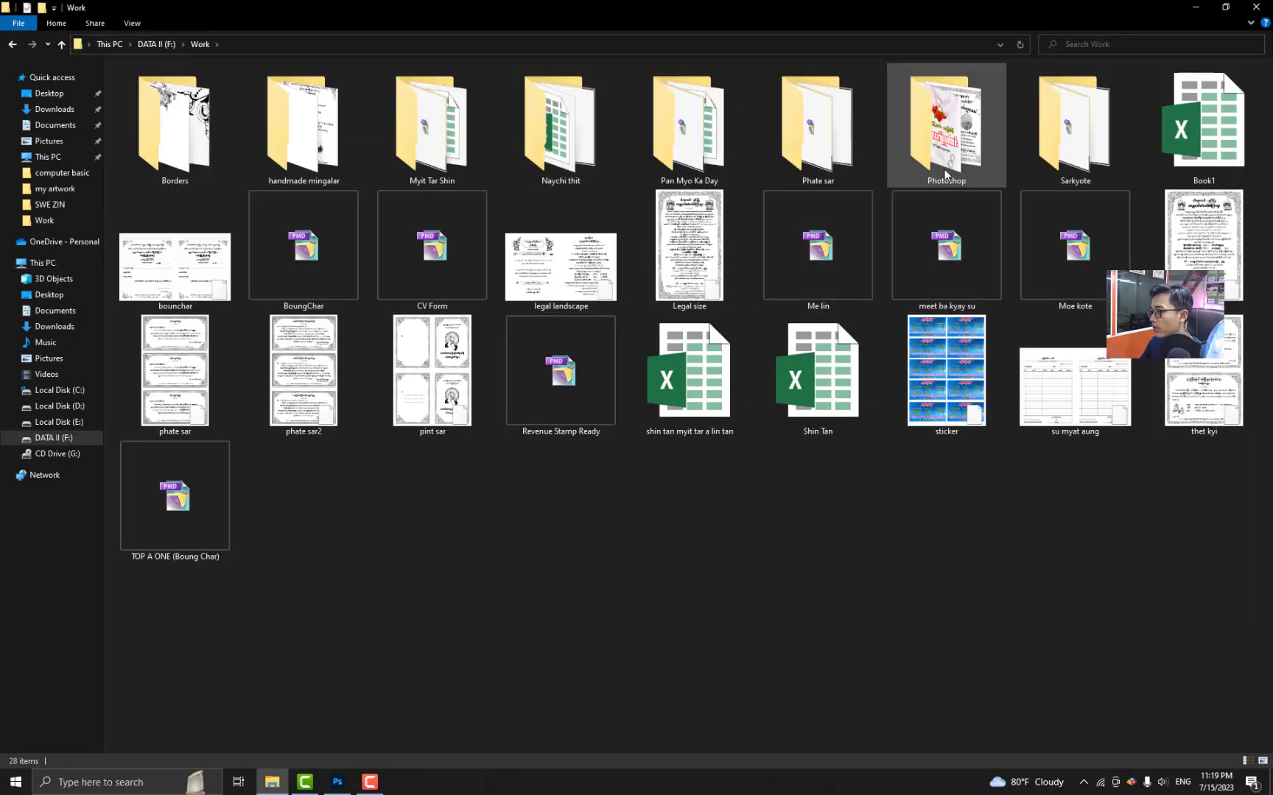
{"action": "double_click", "coordinate": [945, 126]}
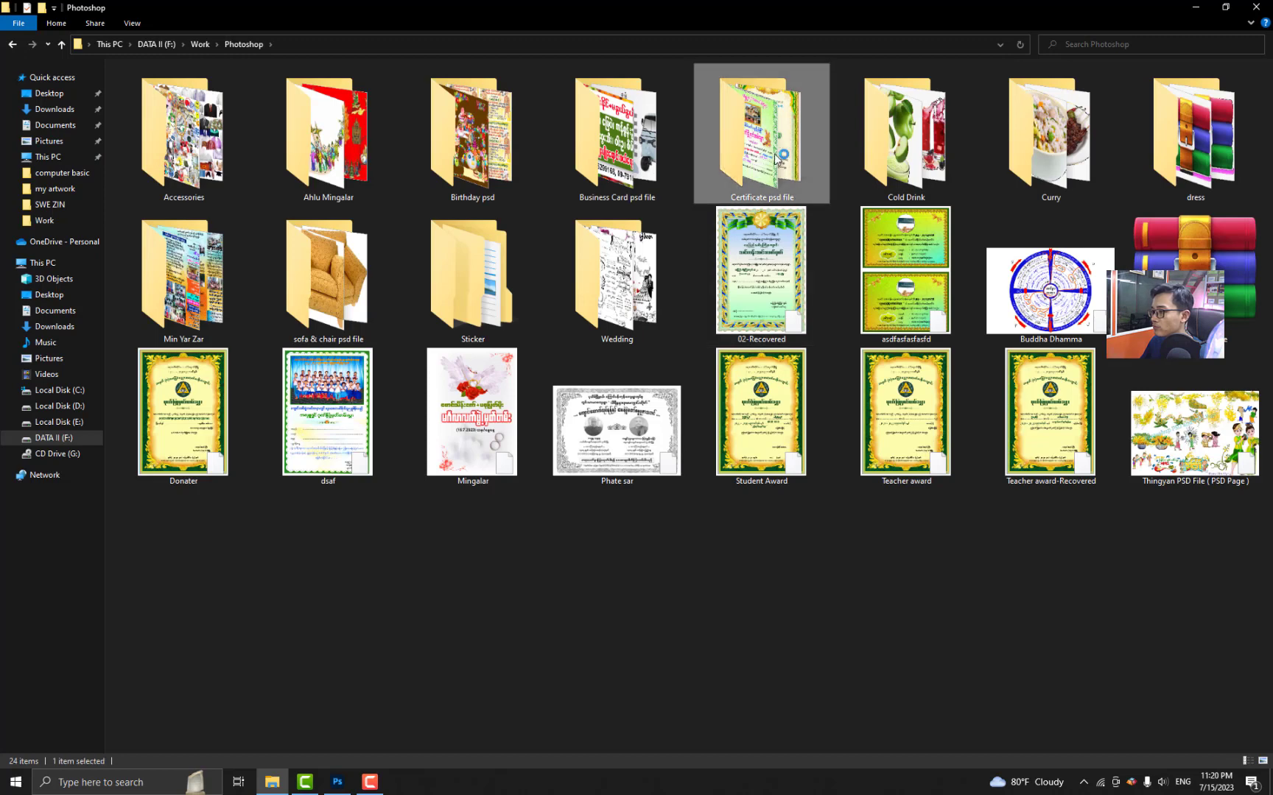
{"action": "double_click", "coordinate": [758, 136]}
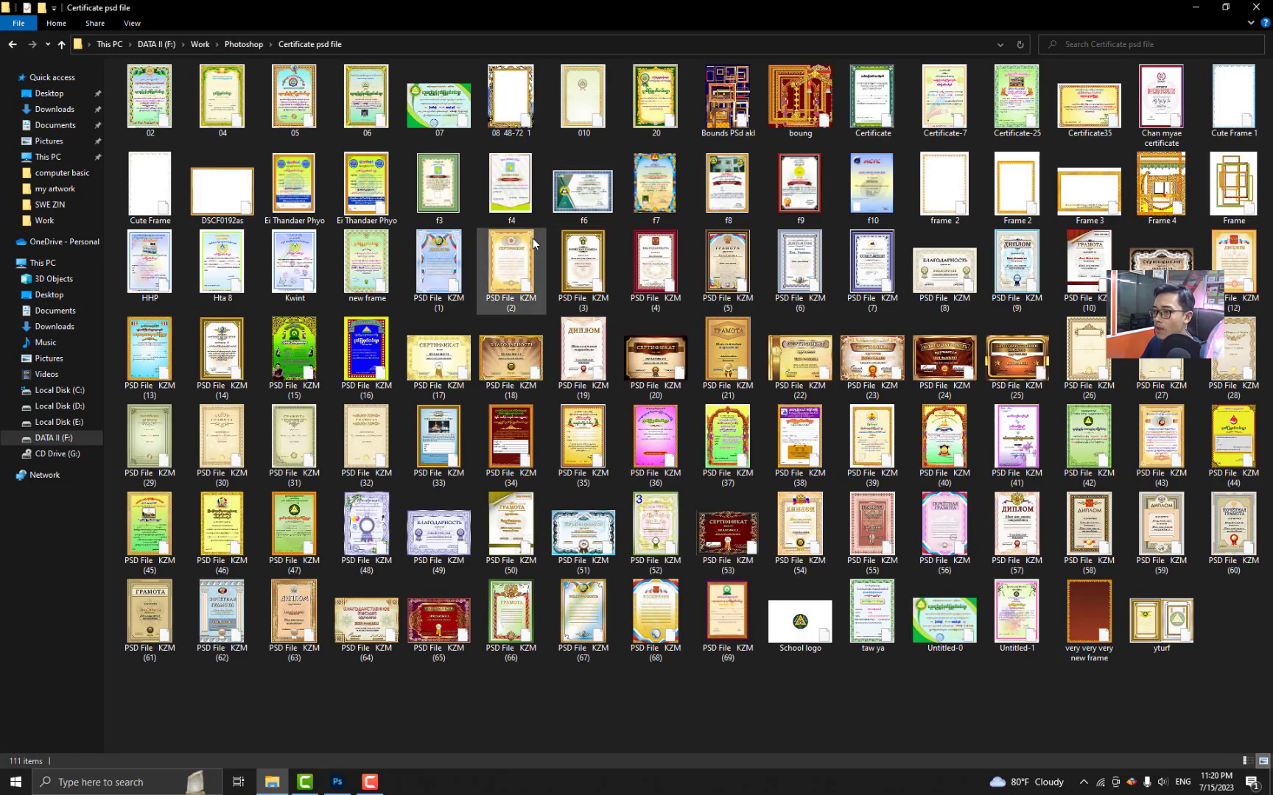
{"action": "left_click", "coordinate": [220, 100]}
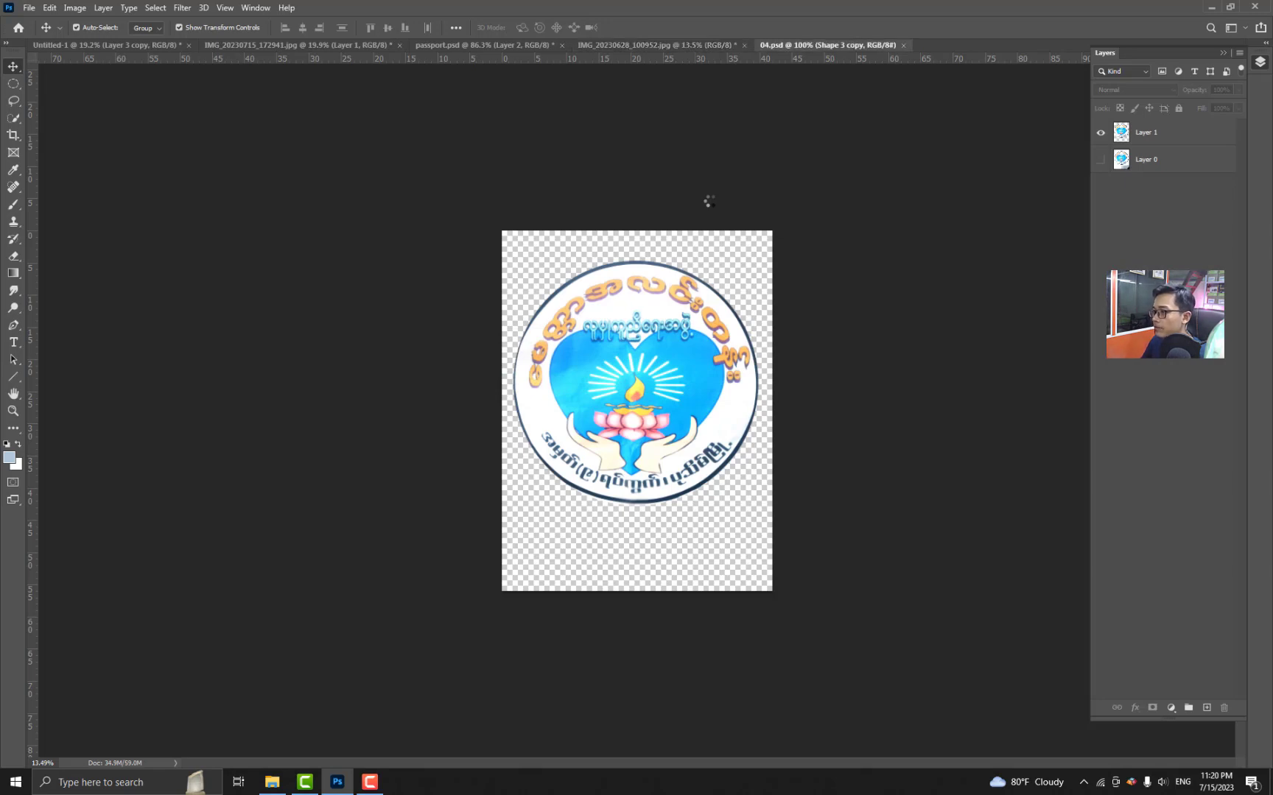
Transfer the cut-out logo from IMG_20230628_100952.jpg into the 04.psd certificate document.
{"action": "left_click", "coordinate": [679, 46]}
{"action": "left_click_drag", "start_coordinate": [801, 106], "coordinate": [631, 317]}
{"action": "key", "text": "ctrl+minus"}
{"action": "key", "text": "ctrl+minus"}
{"action": "key", "text": "ctrl+minus"}
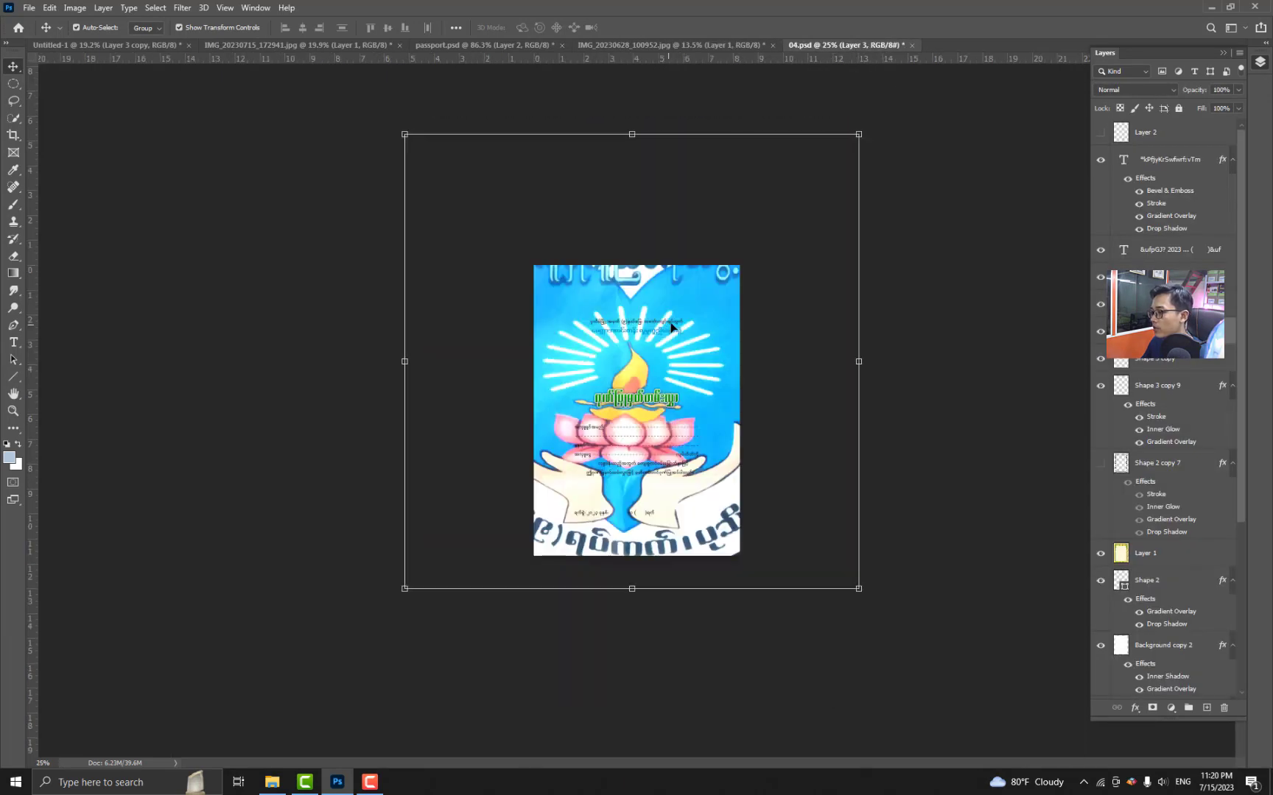
Convert the logo layer to a smart object, scale it to 9.38% and place it between the blue heading and the green title.
{"action": "right_click", "coordinate": [1097, 332]}
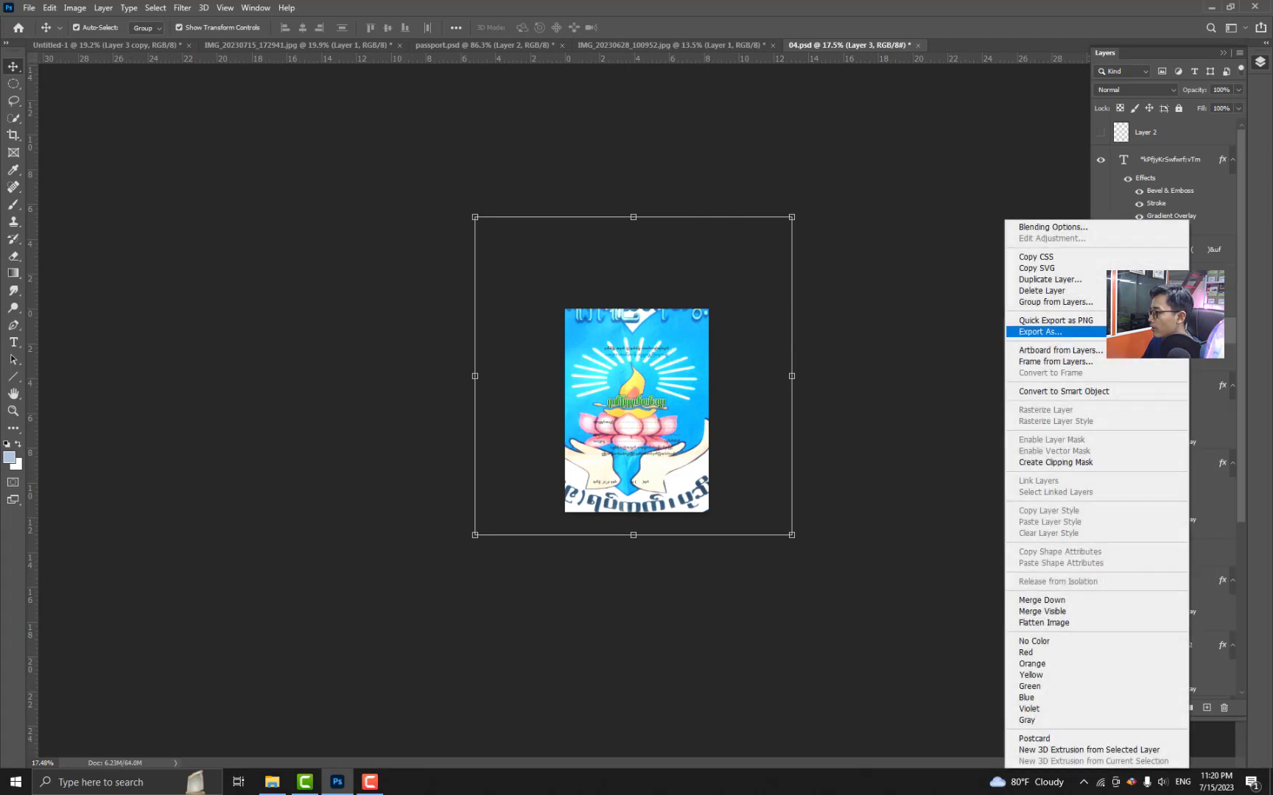
{"action": "left_click", "coordinate": [1065, 392]}
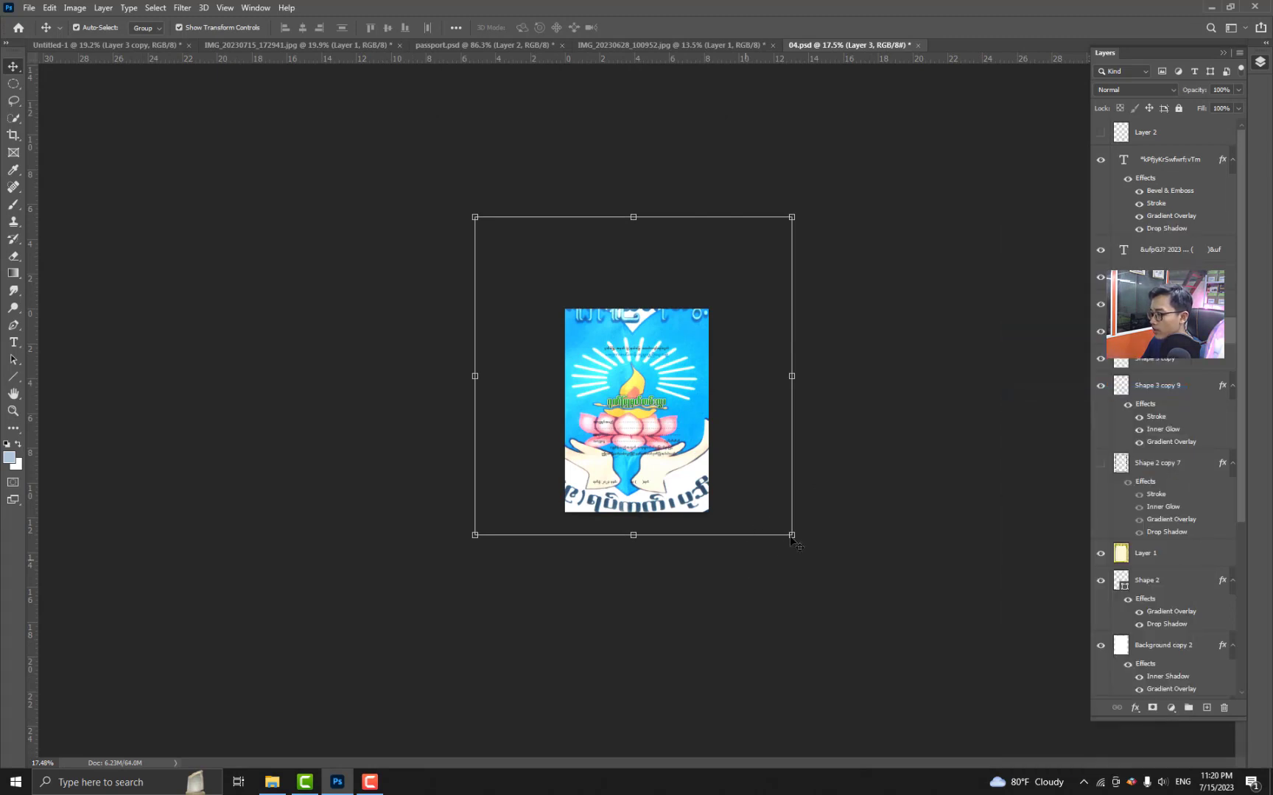
{"action": "left_click_drag", "start_coordinate": [793, 541], "coordinate": [645, 372]}
{"action": "key", "text": "Return"}
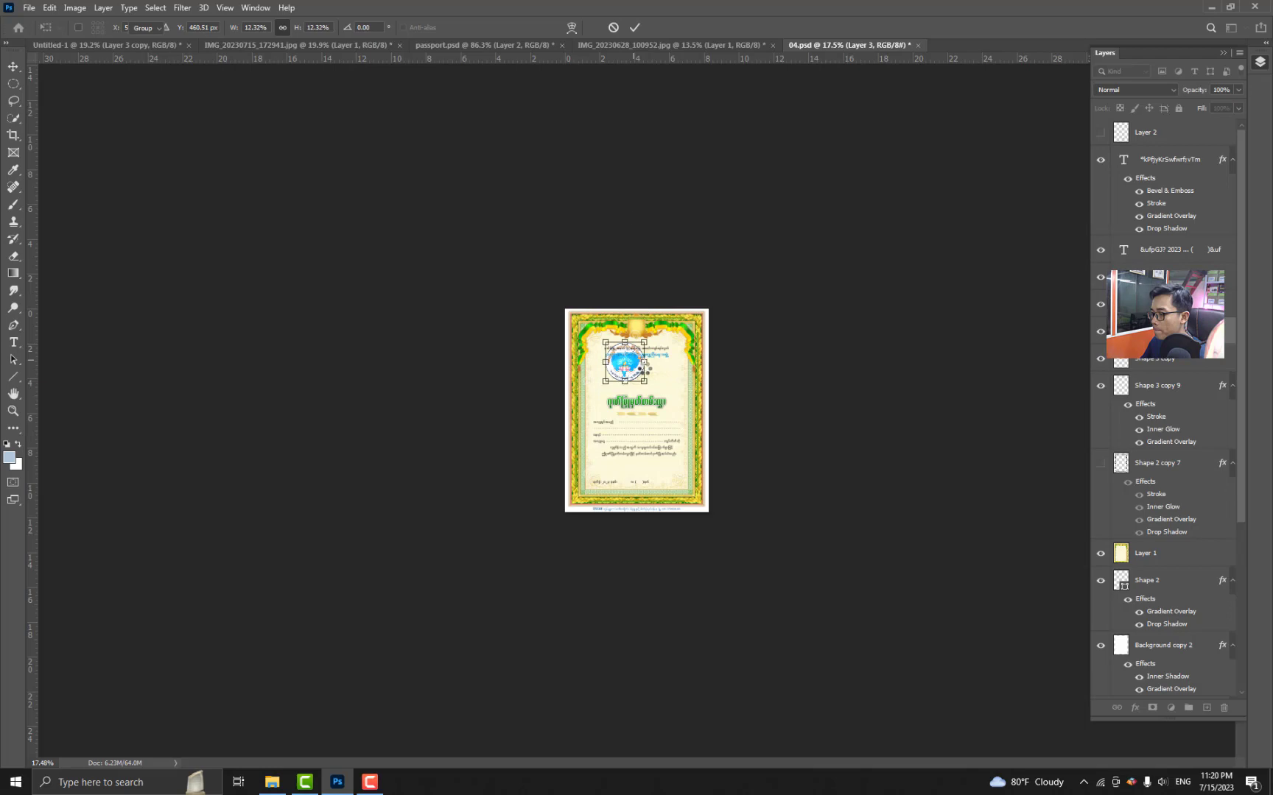
{"action": "scroll", "coordinate": [645, 372], "scroll_direction": "up", "scroll_amount": 8}
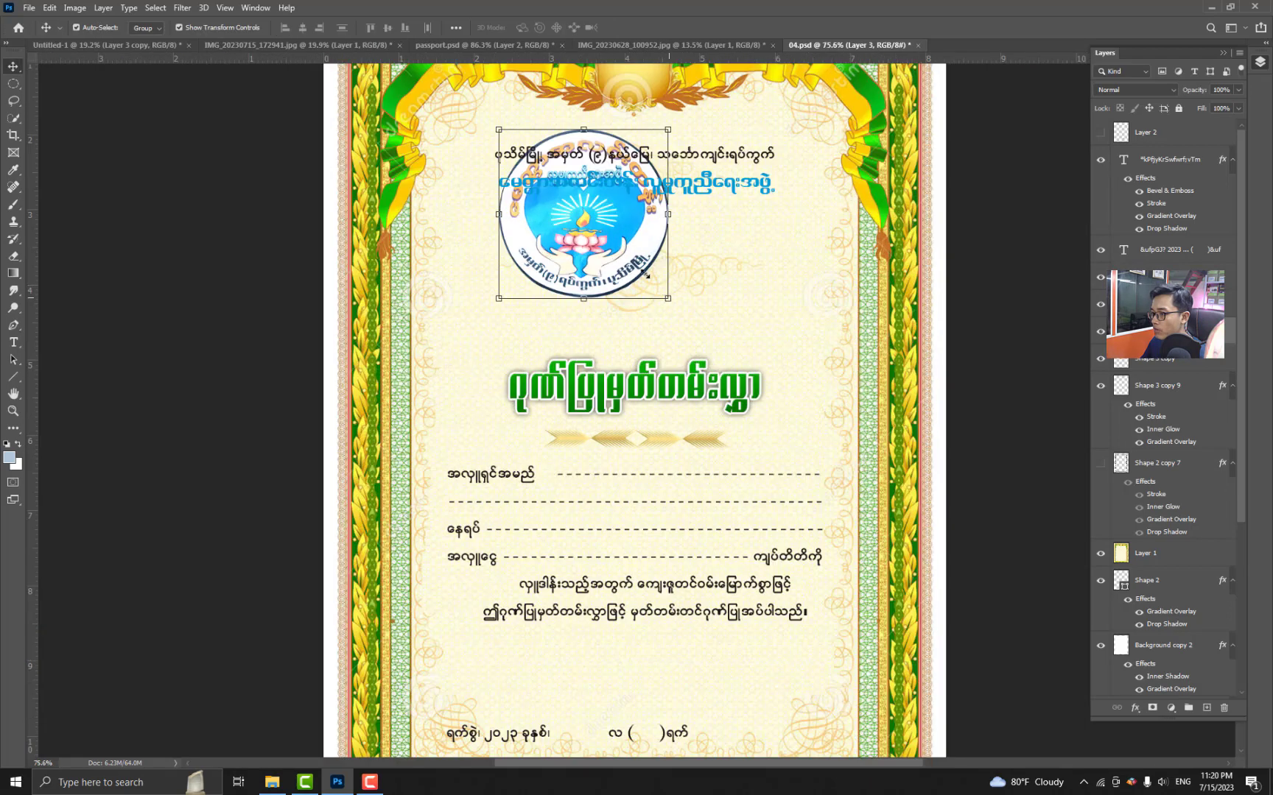
{"action": "left_click_drag", "start_coordinate": [645, 274], "coordinate": [682, 343]}
{"action": "key", "text": "Return"}
{"action": "key", "text": "Return"}
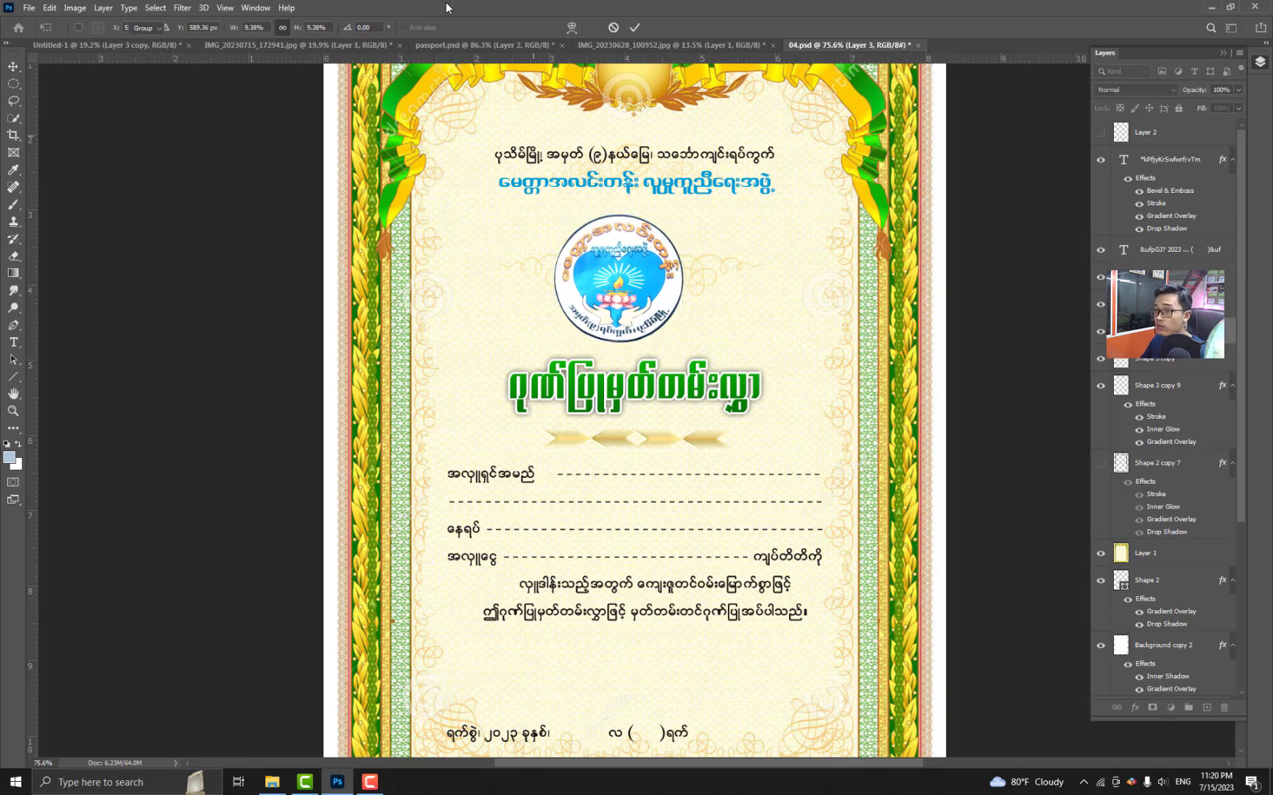
Centre the logo horizontally on the certificate by aligning it to the whole canvas, and clear the selection.
{"action": "key", "text": "ctrl+a"}
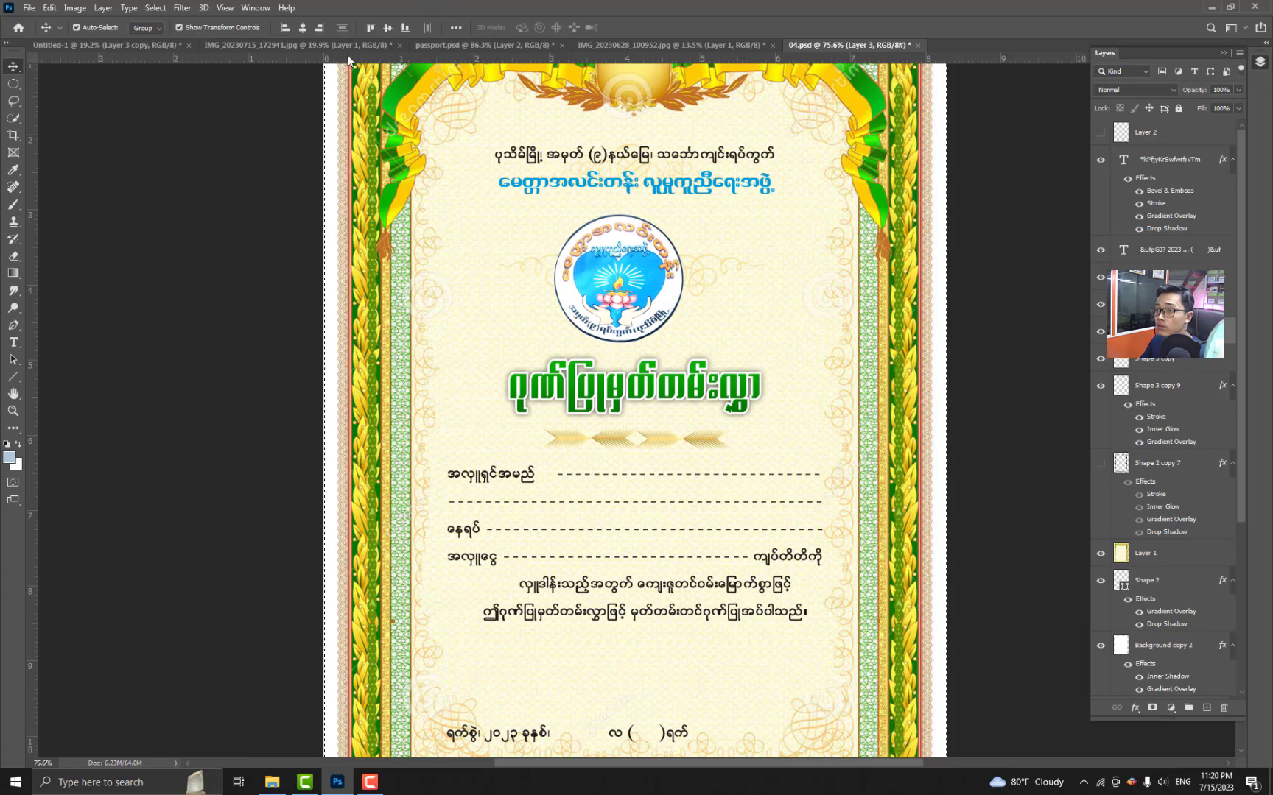
{"action": "left_click", "coordinate": [303, 29]}
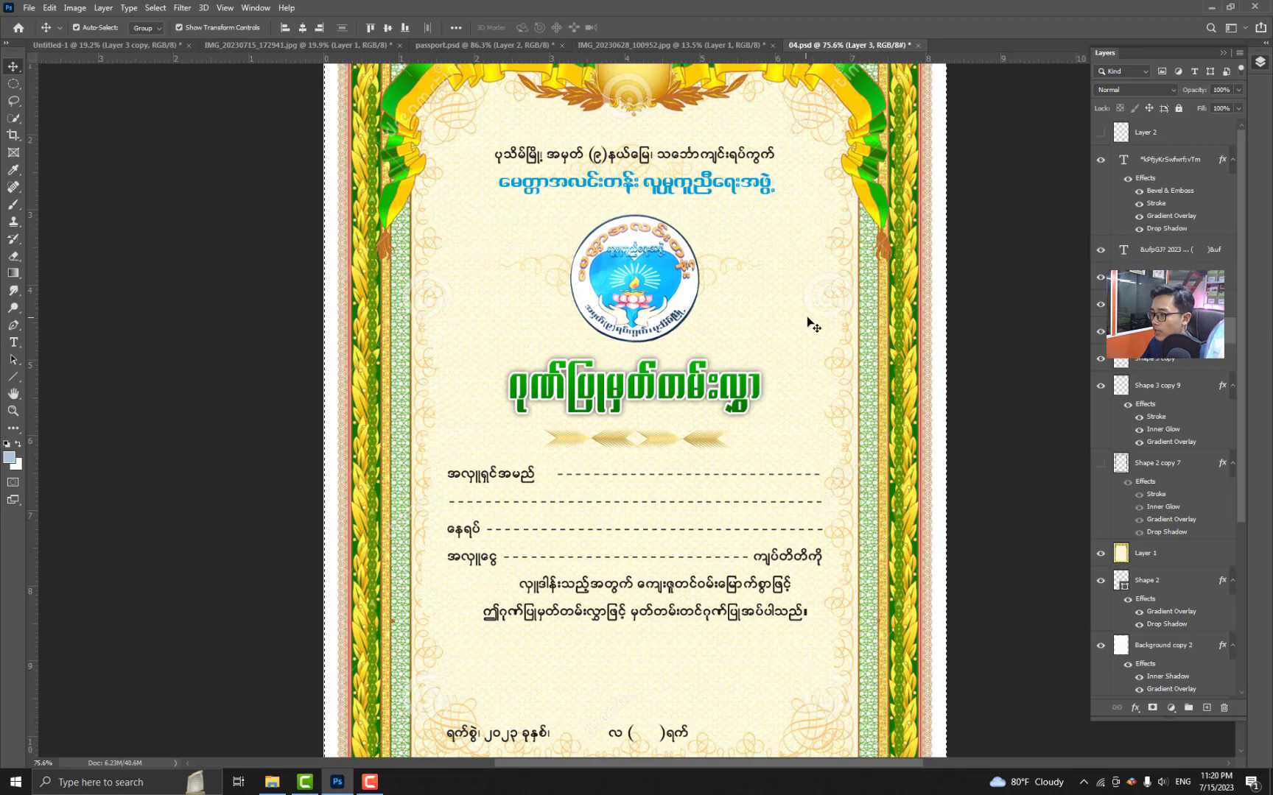
{"action": "key", "text": "ctrl+d"}
{"action": "key", "text": "ctrl+minus"}
{"action": "key", "text": "ctrl+minus"}
{"action": "key", "text": "ctrl+minus"}
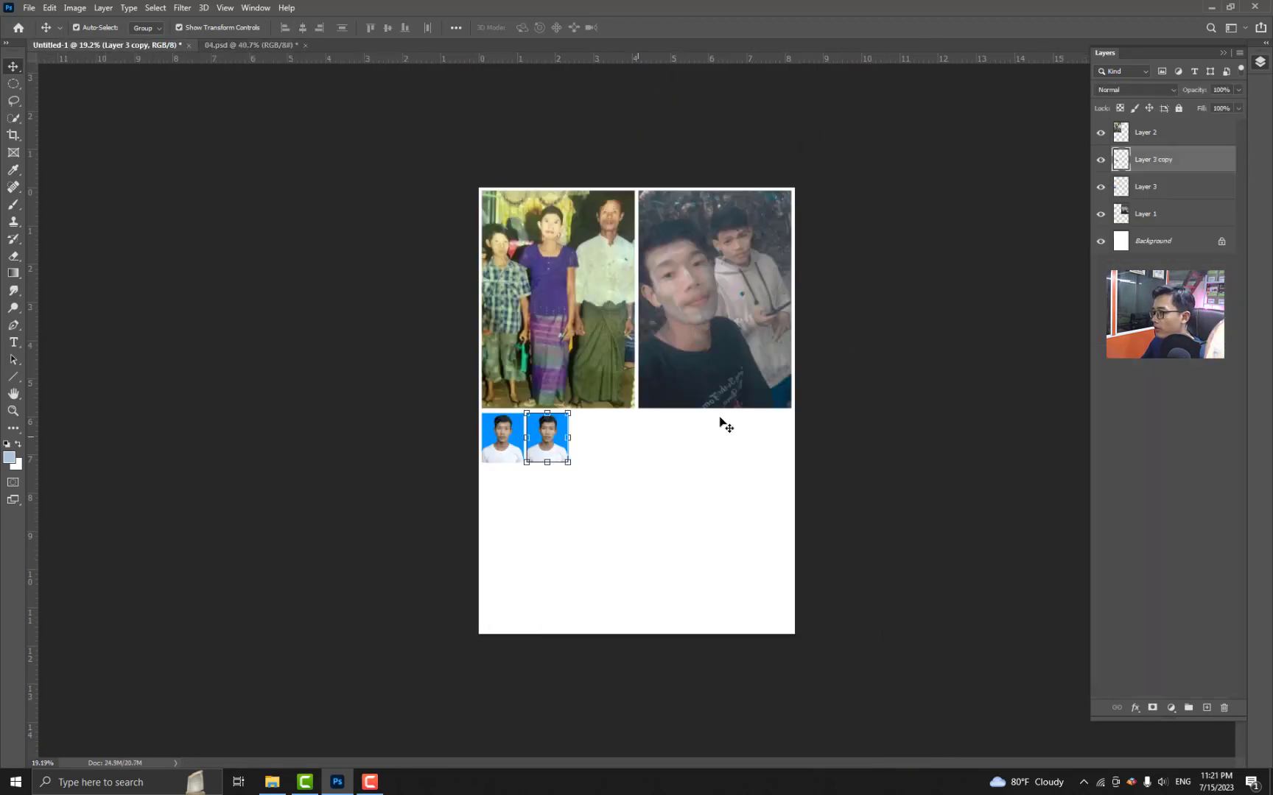
In Untitled-1, hide Layer 3 copy and Layer 3, and adjust the family photo's Levels to black input 8 and midtone about 1.3.
{"action": "left_click", "coordinate": [1100, 159]}
{"action": "left_click", "coordinate": [1100, 186]}
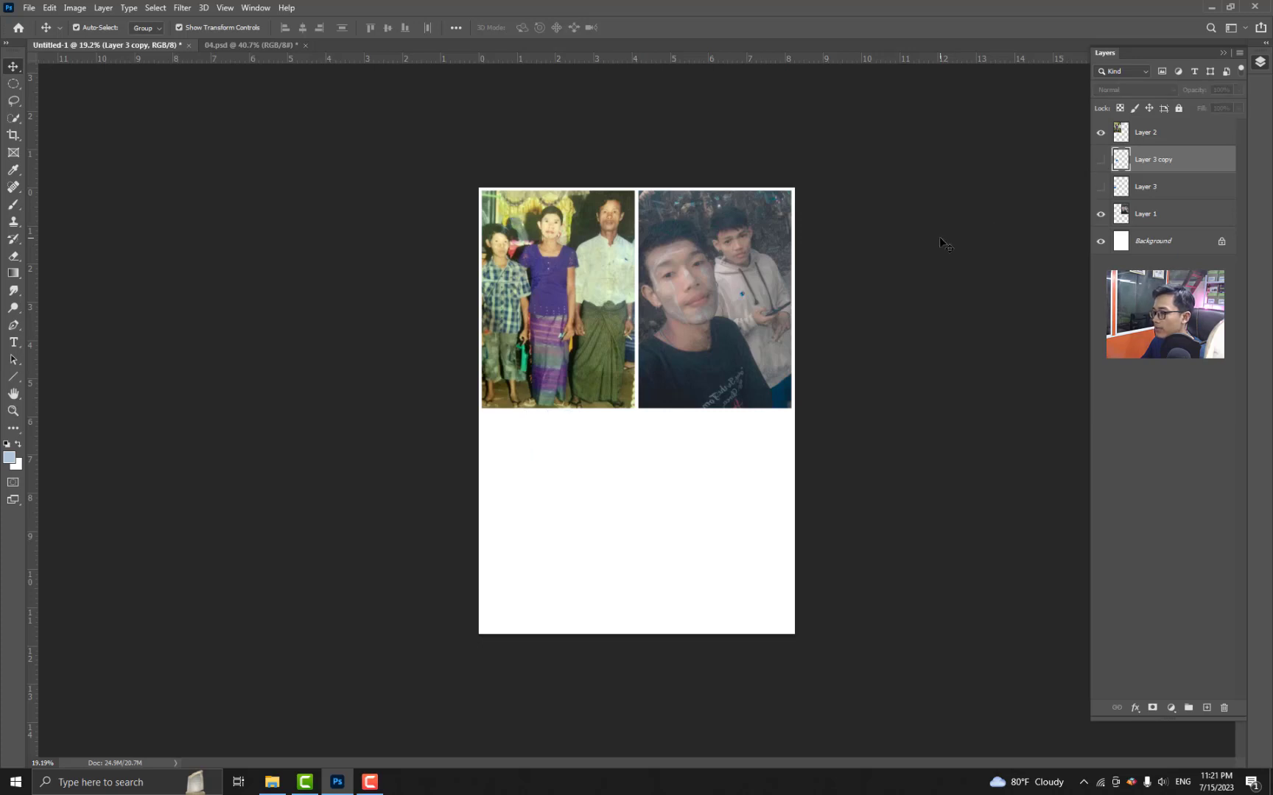
{"action": "left_click", "coordinate": [582, 328]}
{"action": "key", "text": "ctrl+l"}
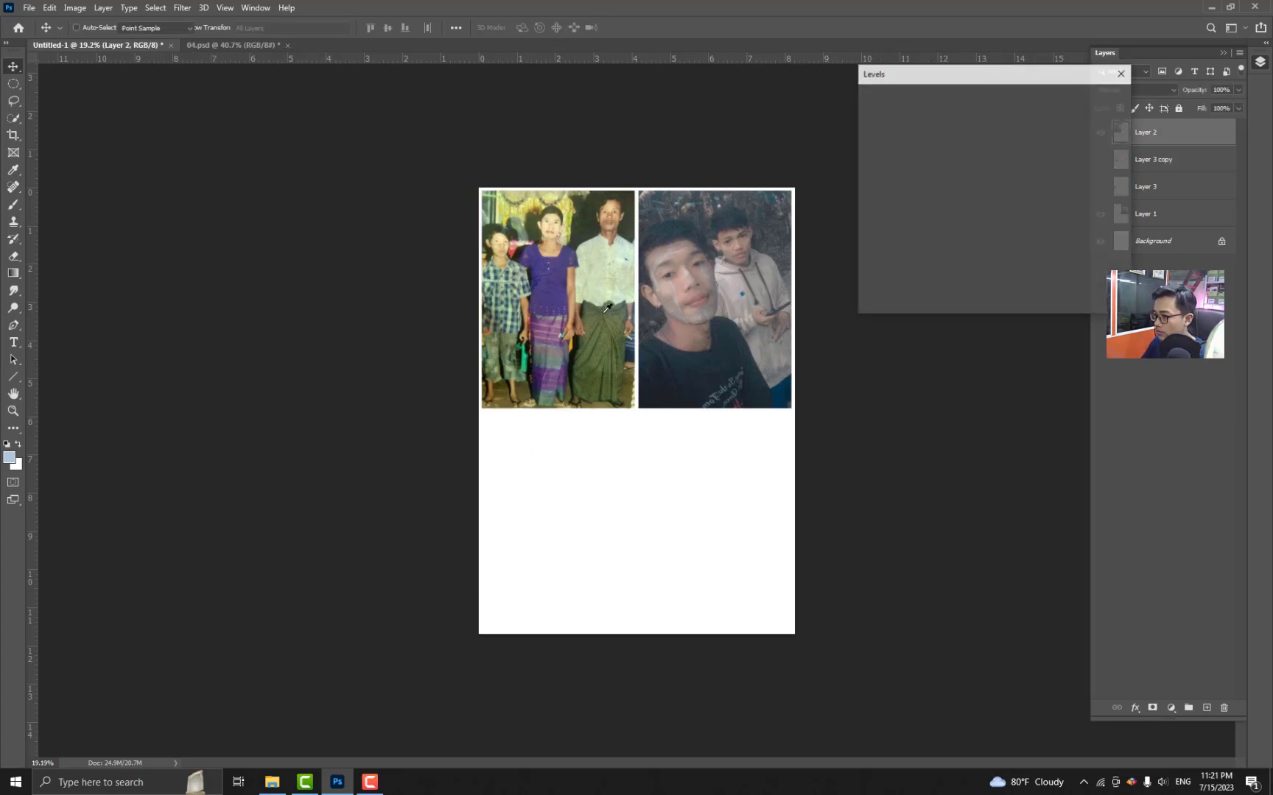
{"action": "left_click_drag", "start_coordinate": [958, 223], "coordinate": [880, 222]}
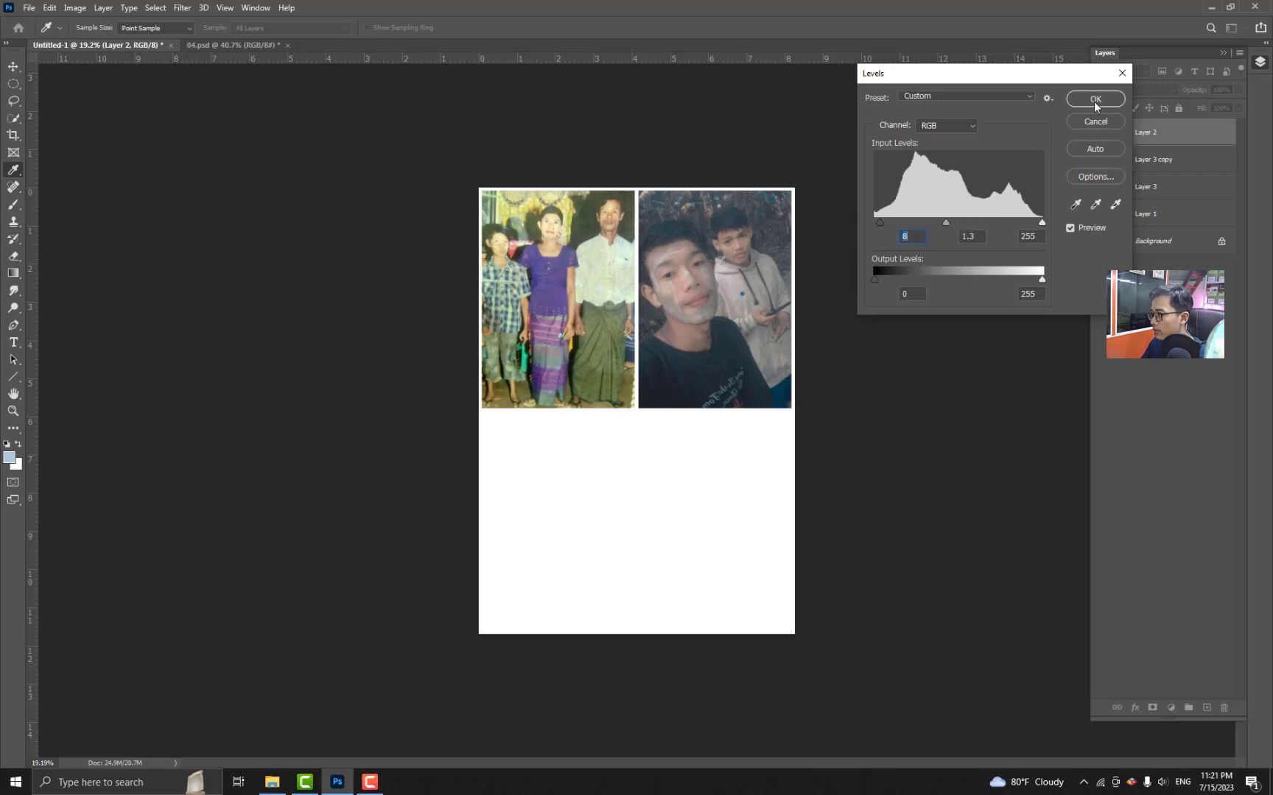
{"action": "left_click", "coordinate": [1094, 104]}
Try brightening the photo of the two young men on Layer 1 with the Levels midtone, and undo the adjustment.
{"action": "left_click", "coordinate": [775, 282]}
{"action": "key", "text": "ctrl+l"}
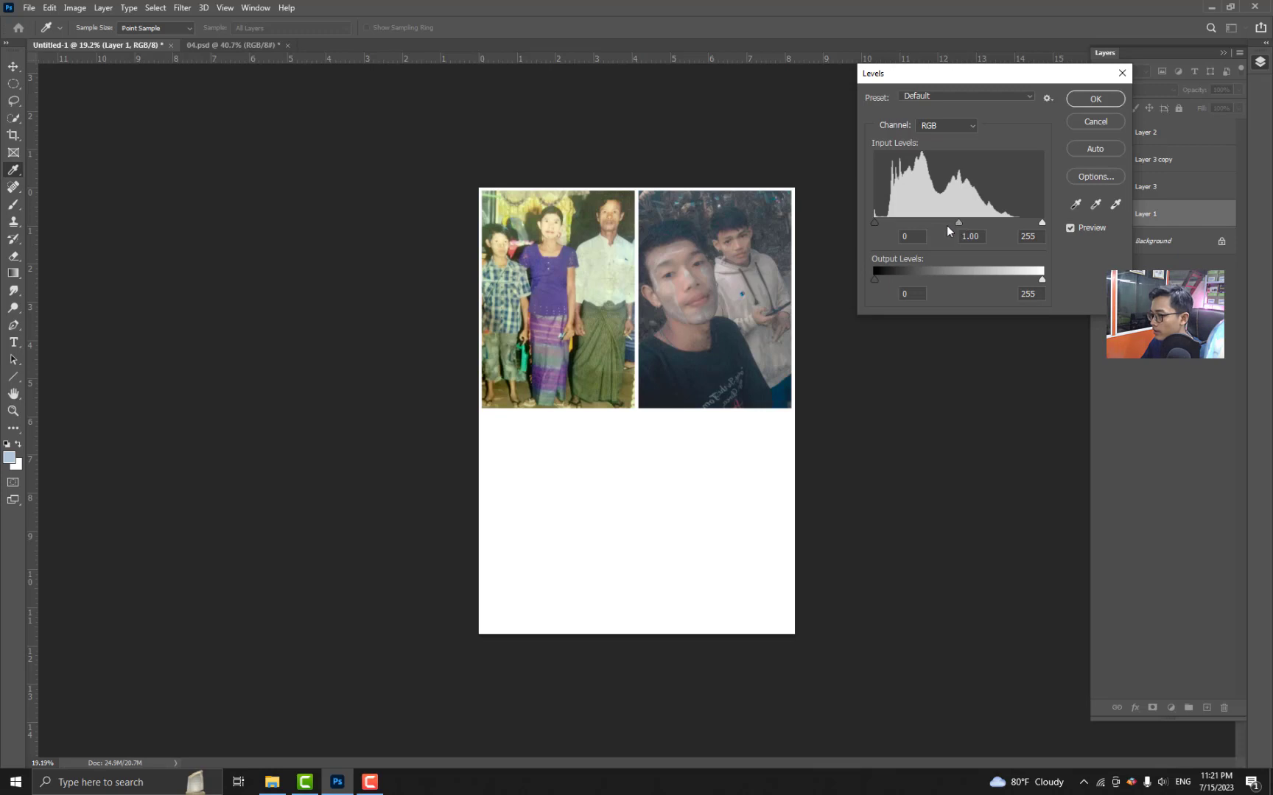
{"action": "left_click_drag", "start_coordinate": [954, 226], "coordinate": [951, 229]}
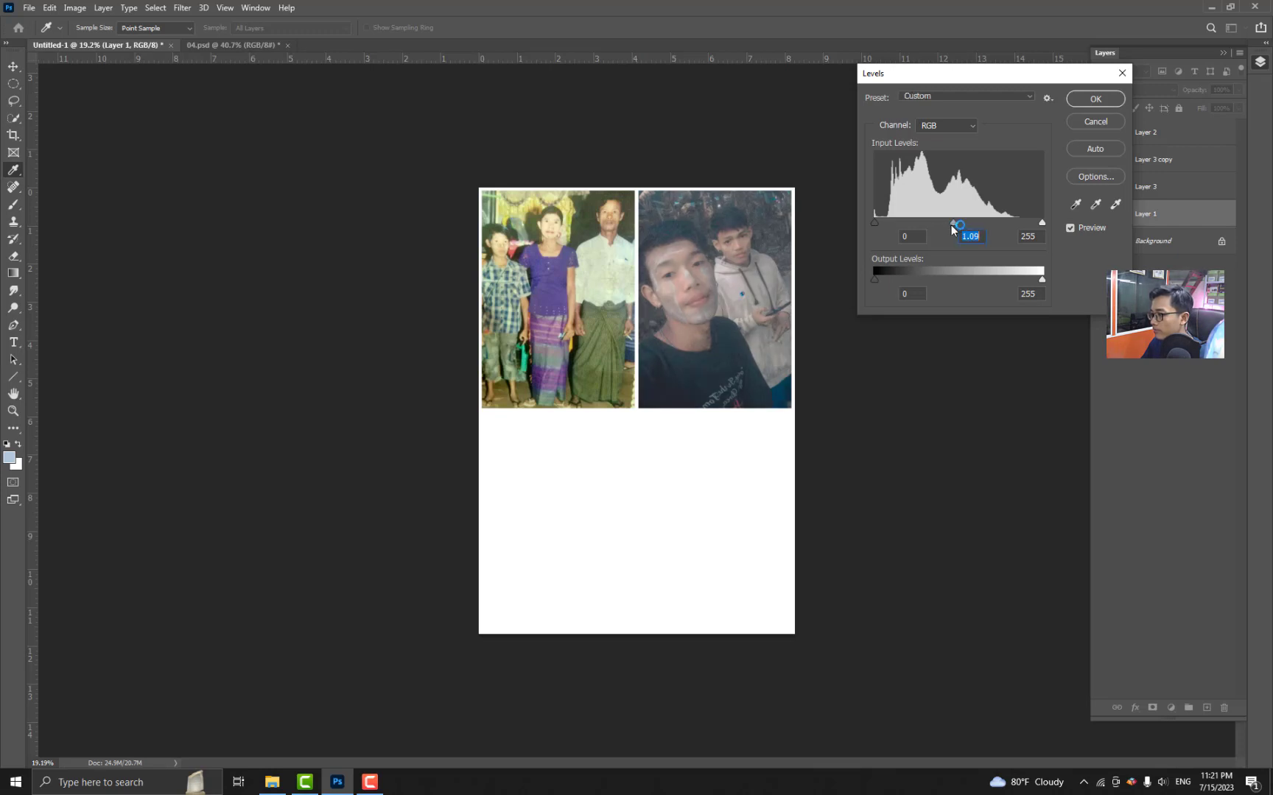
{"action": "left_click", "coordinate": [1094, 98]}
{"action": "scroll", "coordinate": [858, 382], "scroll_direction": "down", "scroll_amount": 3}
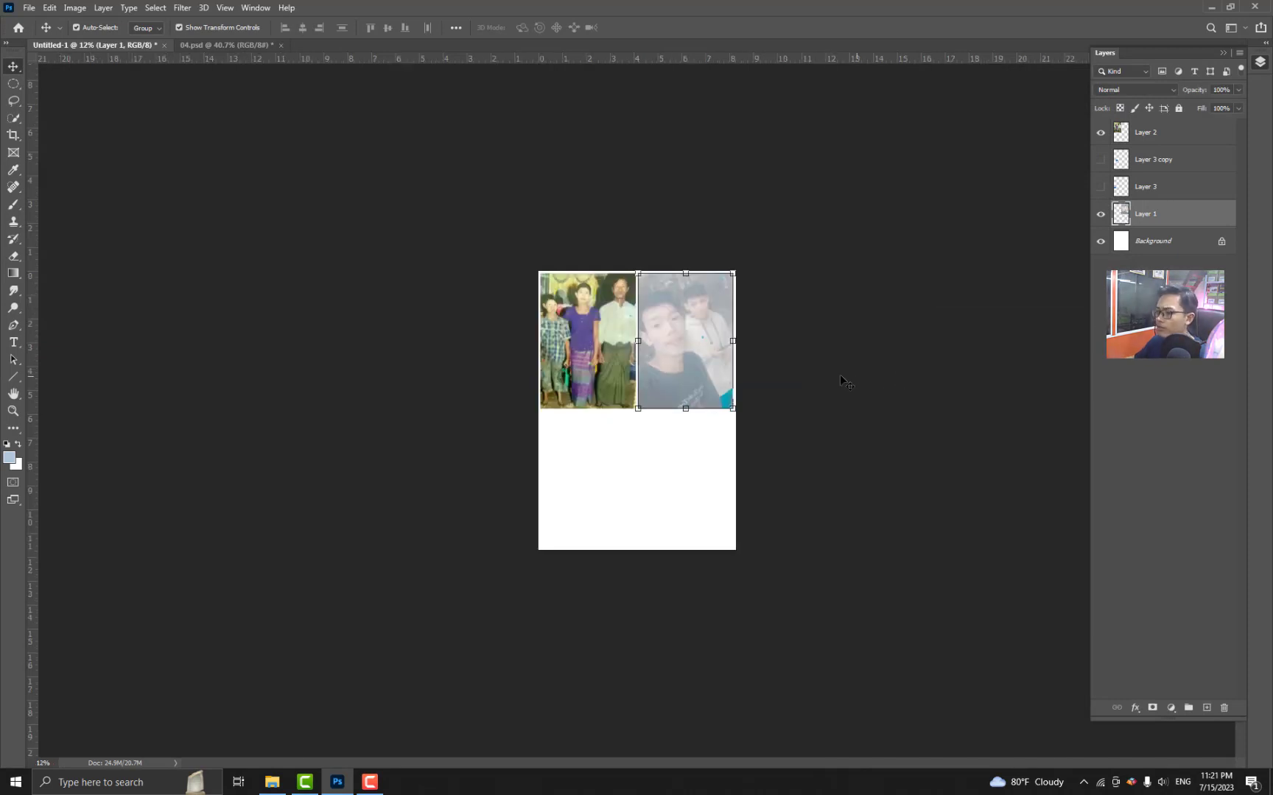
{"action": "scroll", "coordinate": [847, 377], "scroll_direction": "up", "scroll_amount": 3}
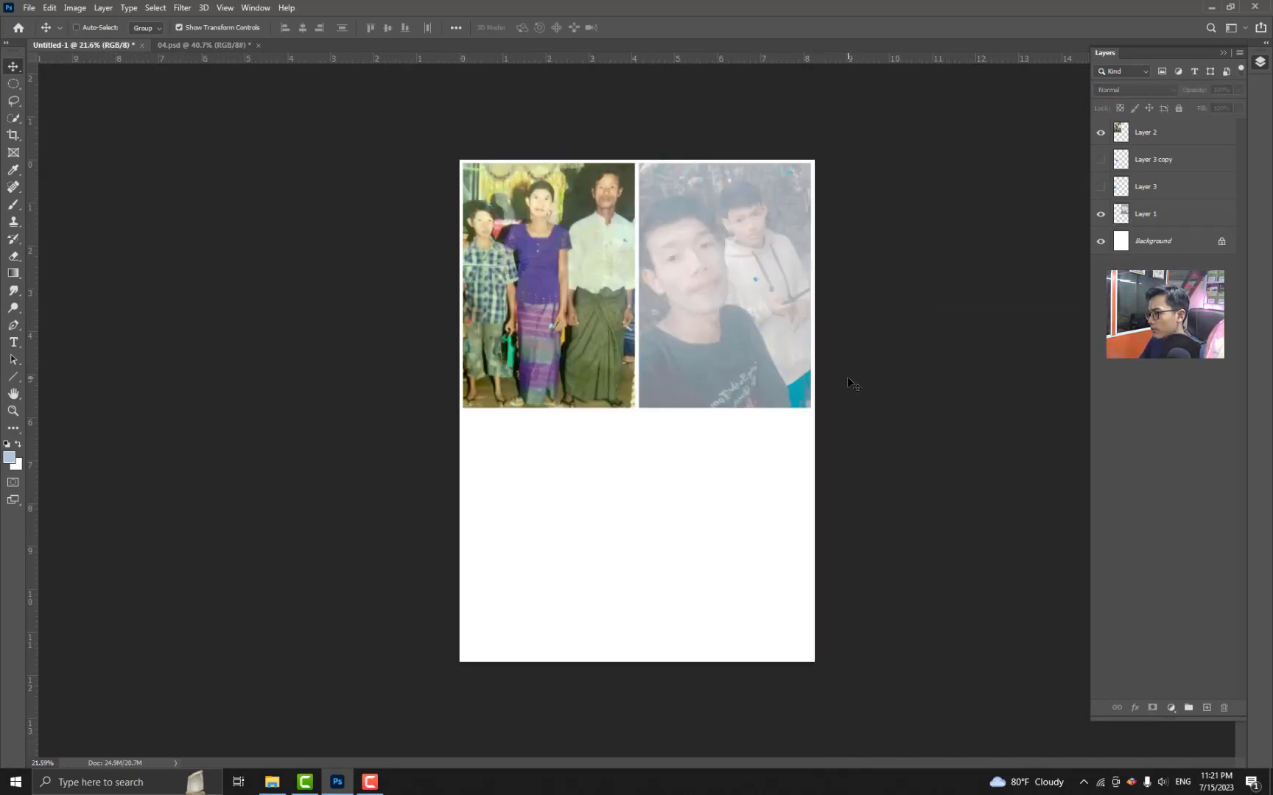
{"action": "key", "text": "z"}
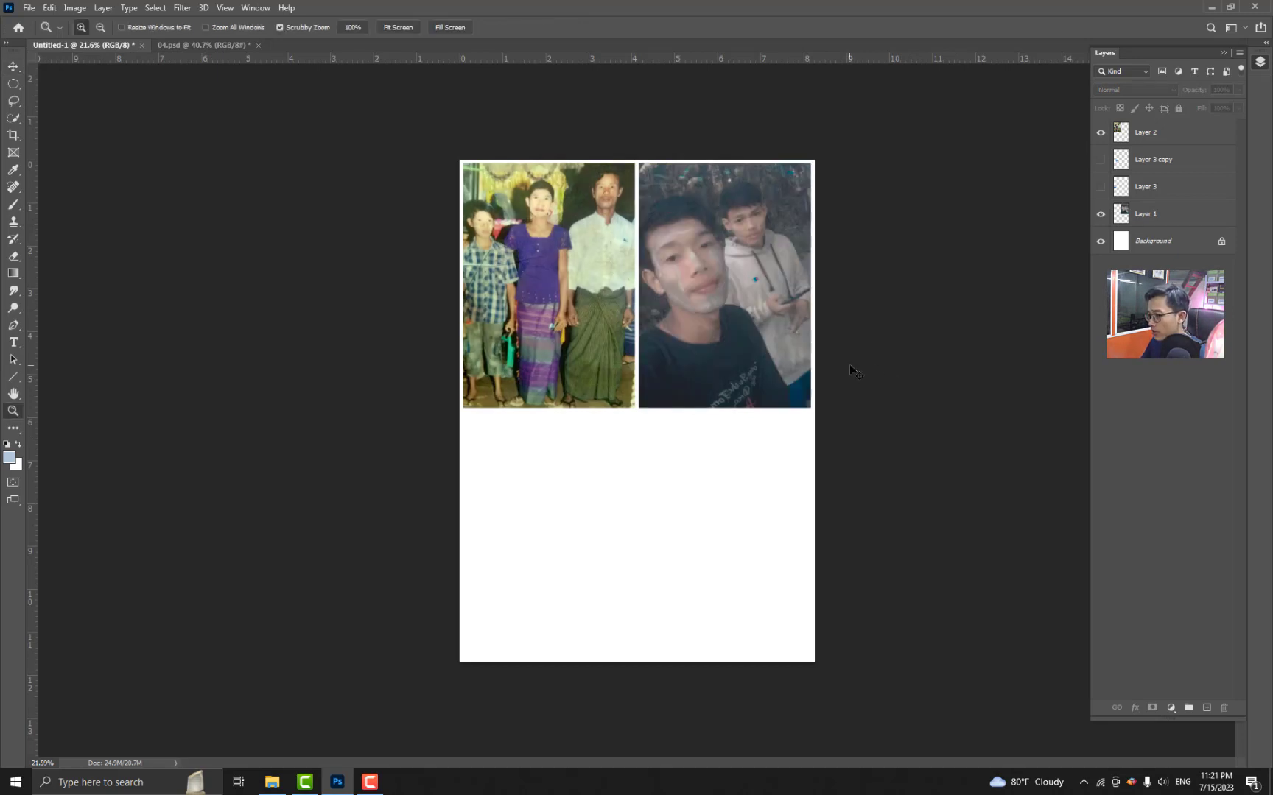
{"action": "key", "text": "v"}
Brighten the photo of the two young men using Levels with black input about 2 and midtone 1.45.
{"action": "left_click", "coordinate": [728, 284]}
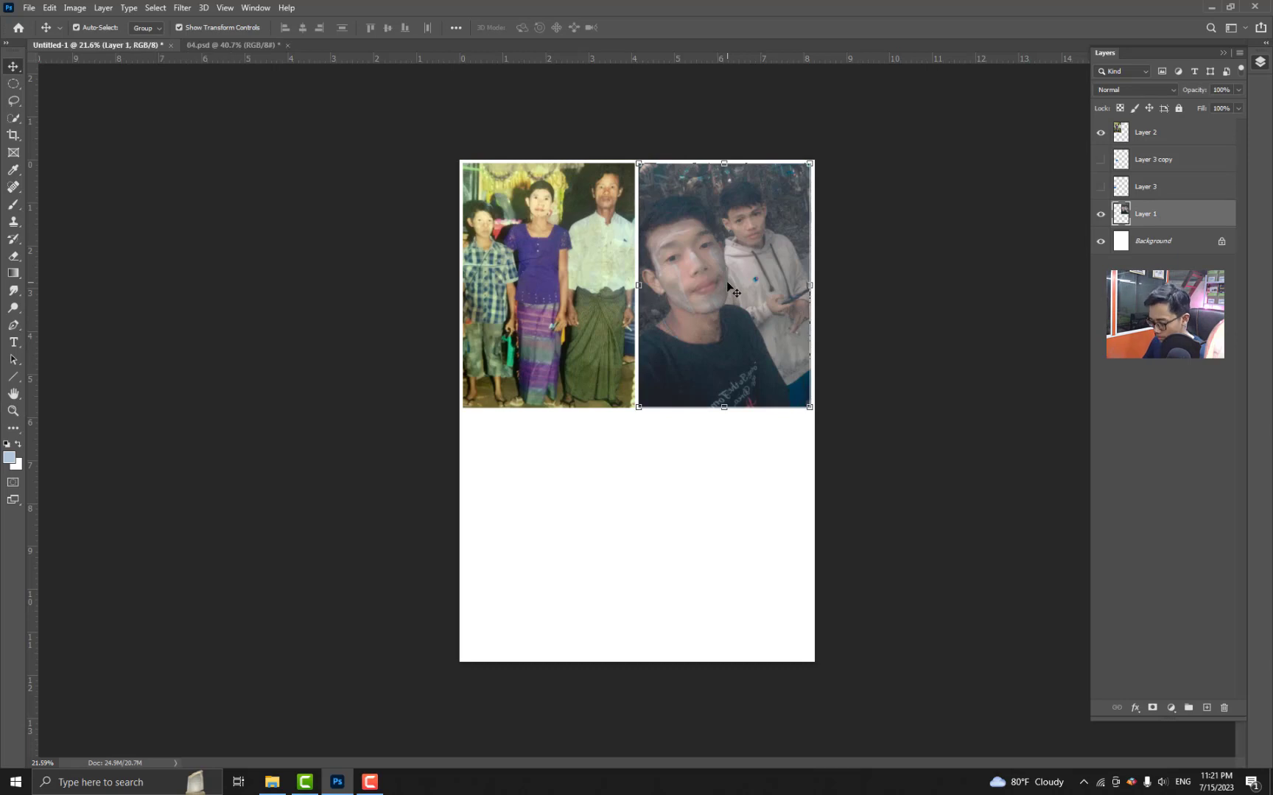
{"action": "key", "text": "ctrl+l"}
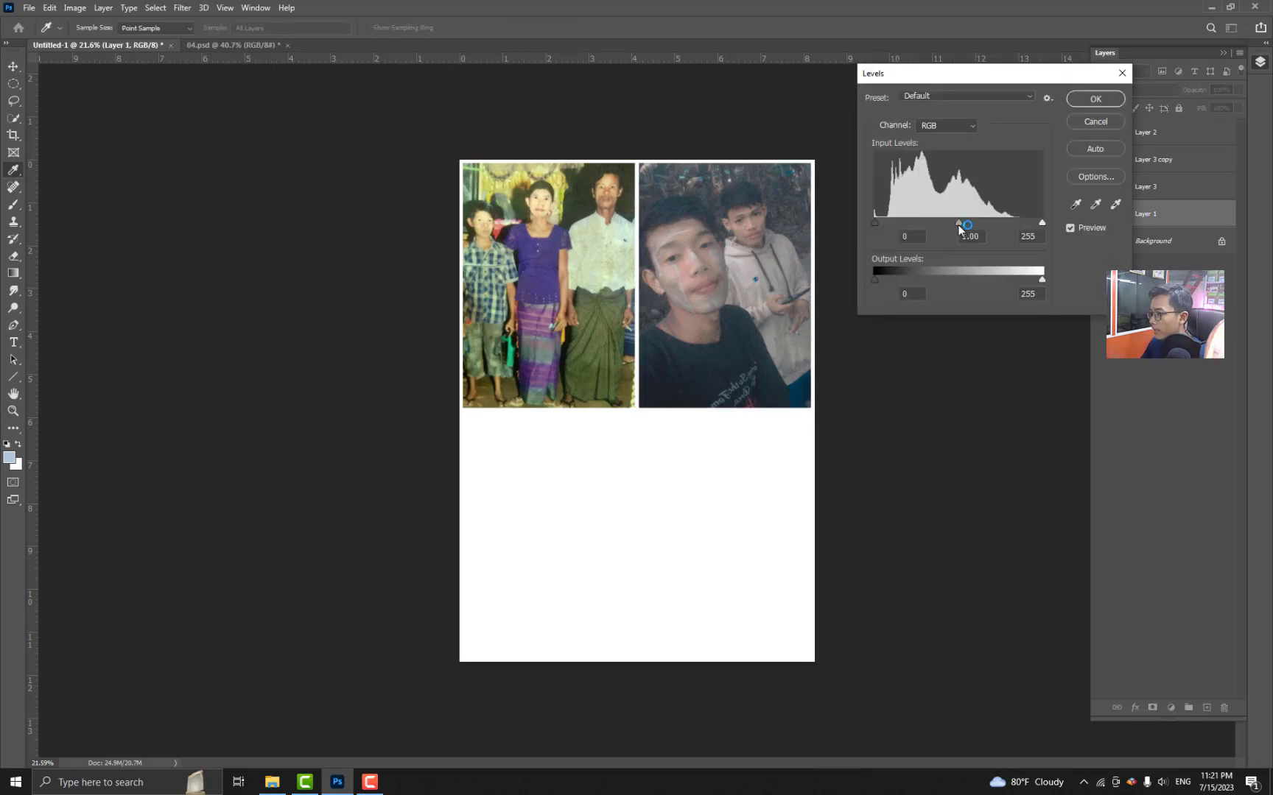
{"action": "left_click_drag", "start_coordinate": [958, 222], "coordinate": [876, 224]}
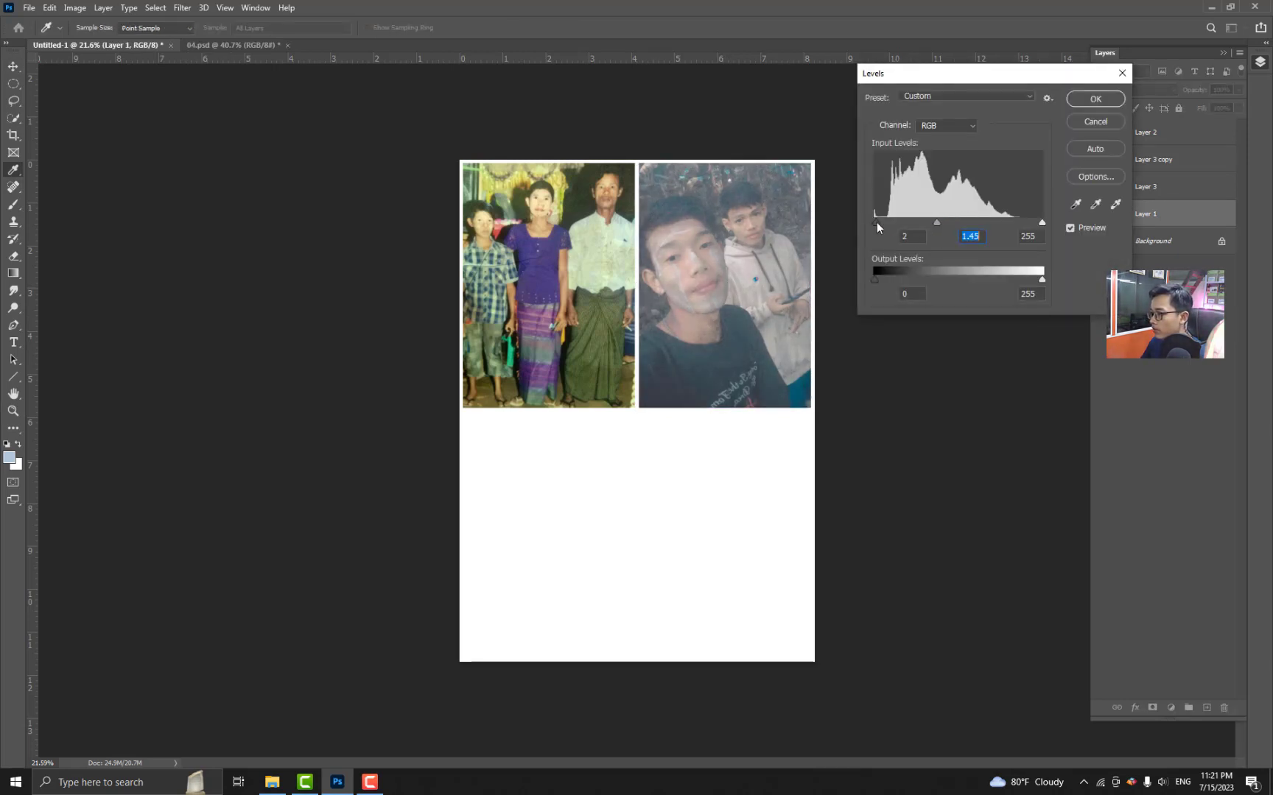
{"action": "left_click", "coordinate": [1090, 98]}
Brighten the family photo on Layer 2 using Levels with the midtone at about 1.10.
{"action": "left_click", "coordinate": [560, 308]}
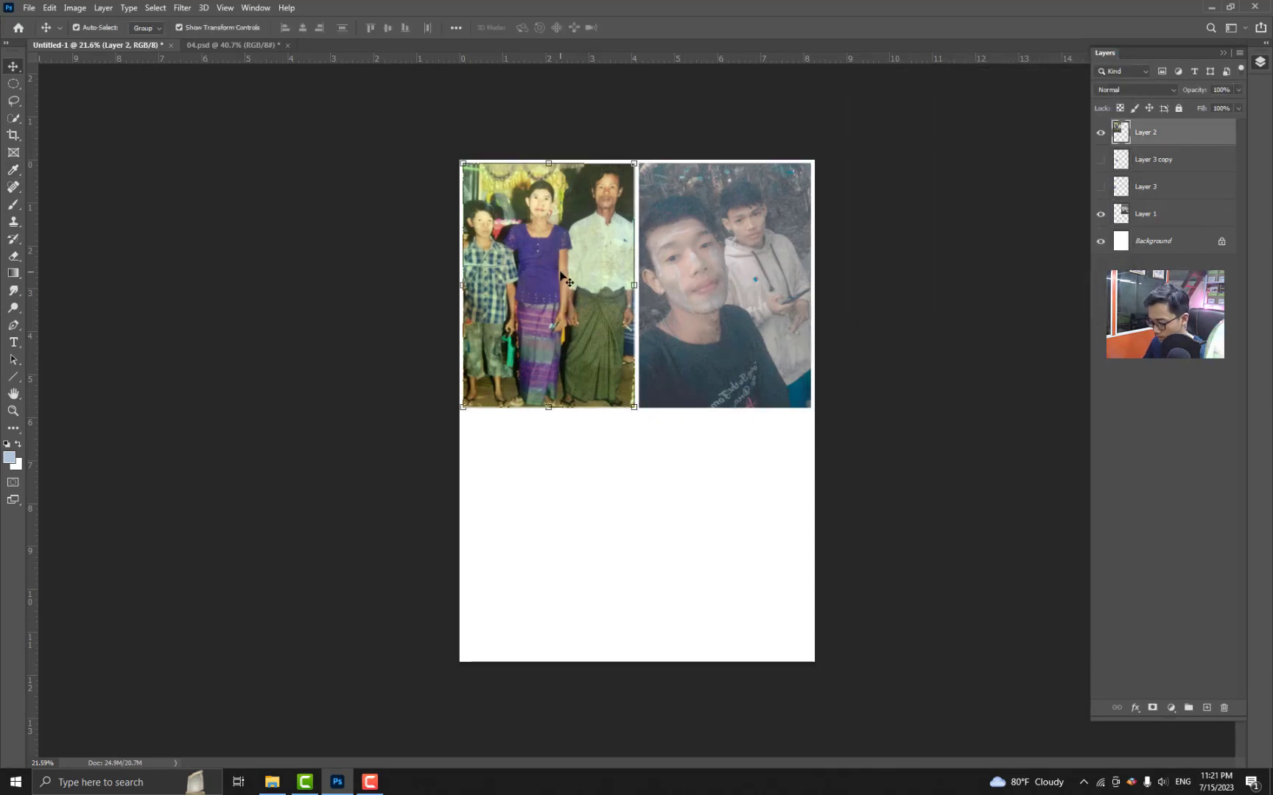
{"action": "key", "text": "ctrl+l"}
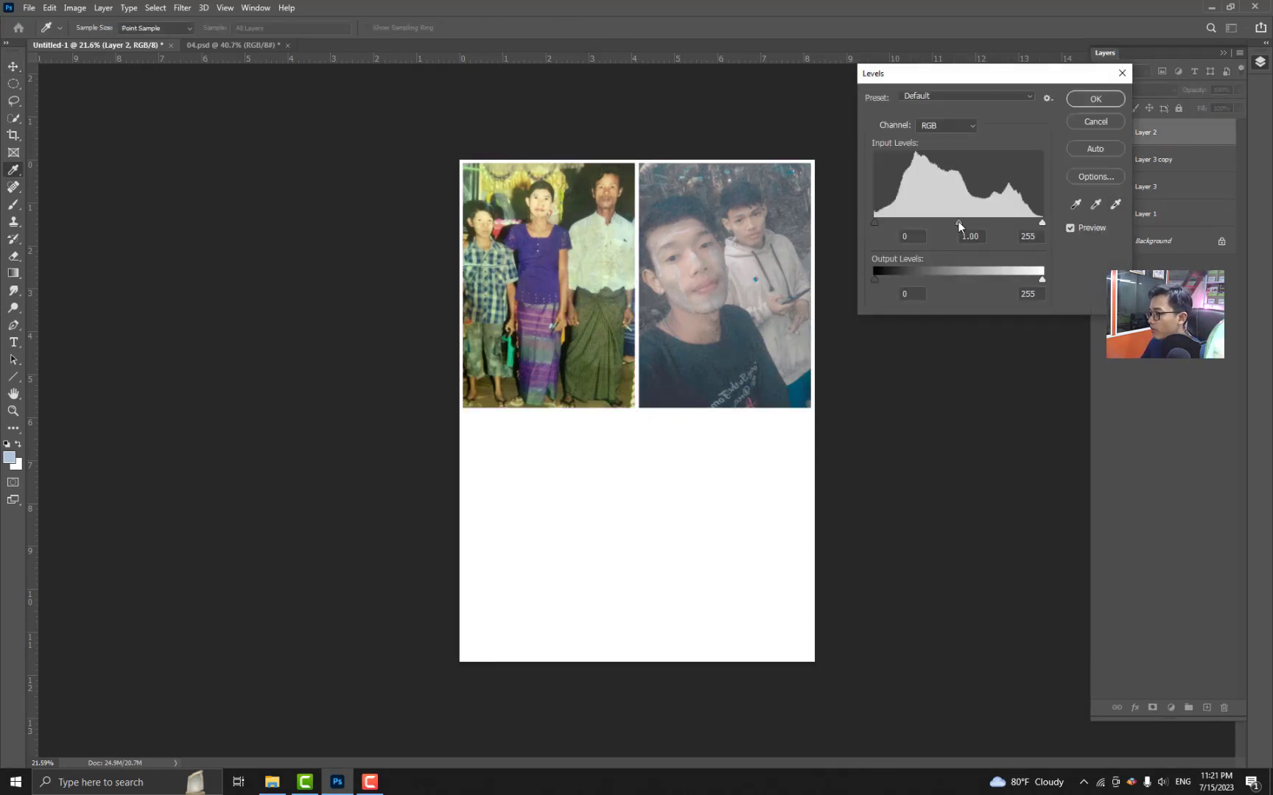
{"action": "left_click_drag", "start_coordinate": [957, 222], "coordinate": [950, 224]}
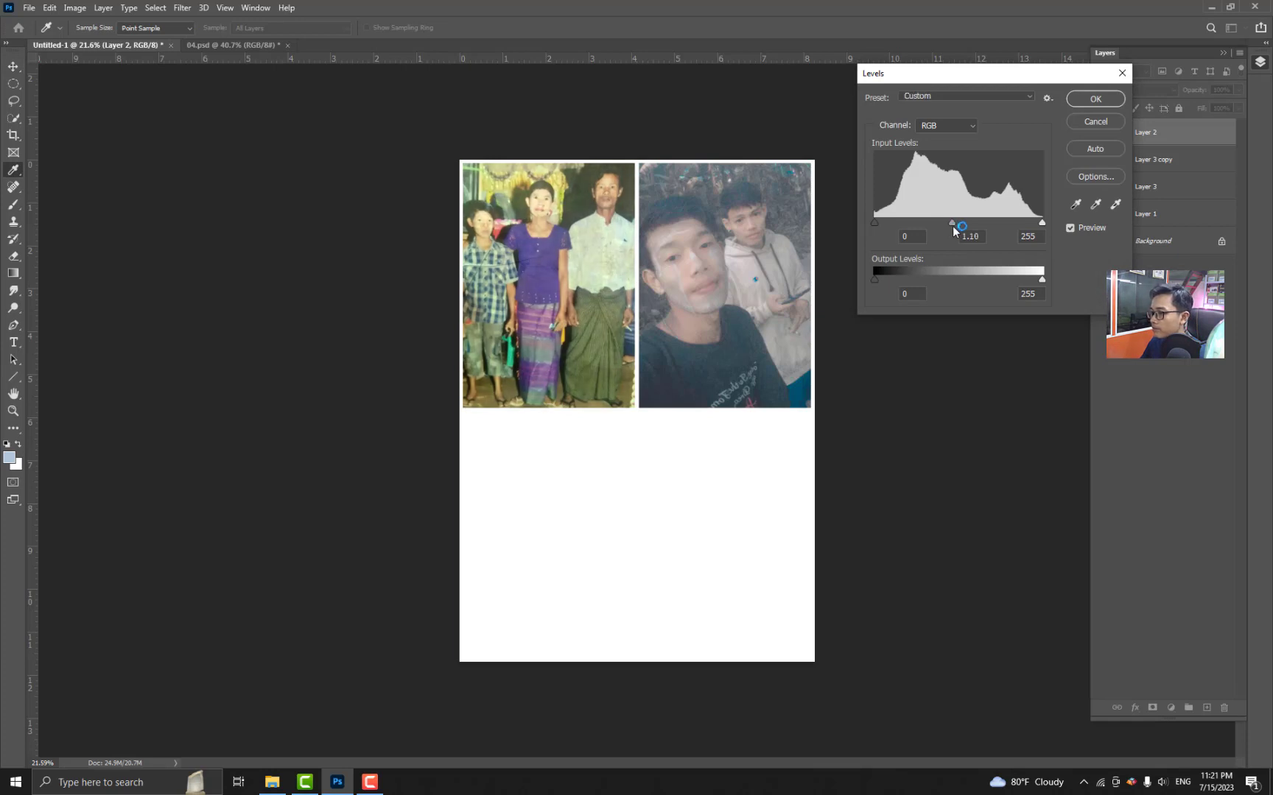
{"action": "left_click", "coordinate": [1093, 96]}
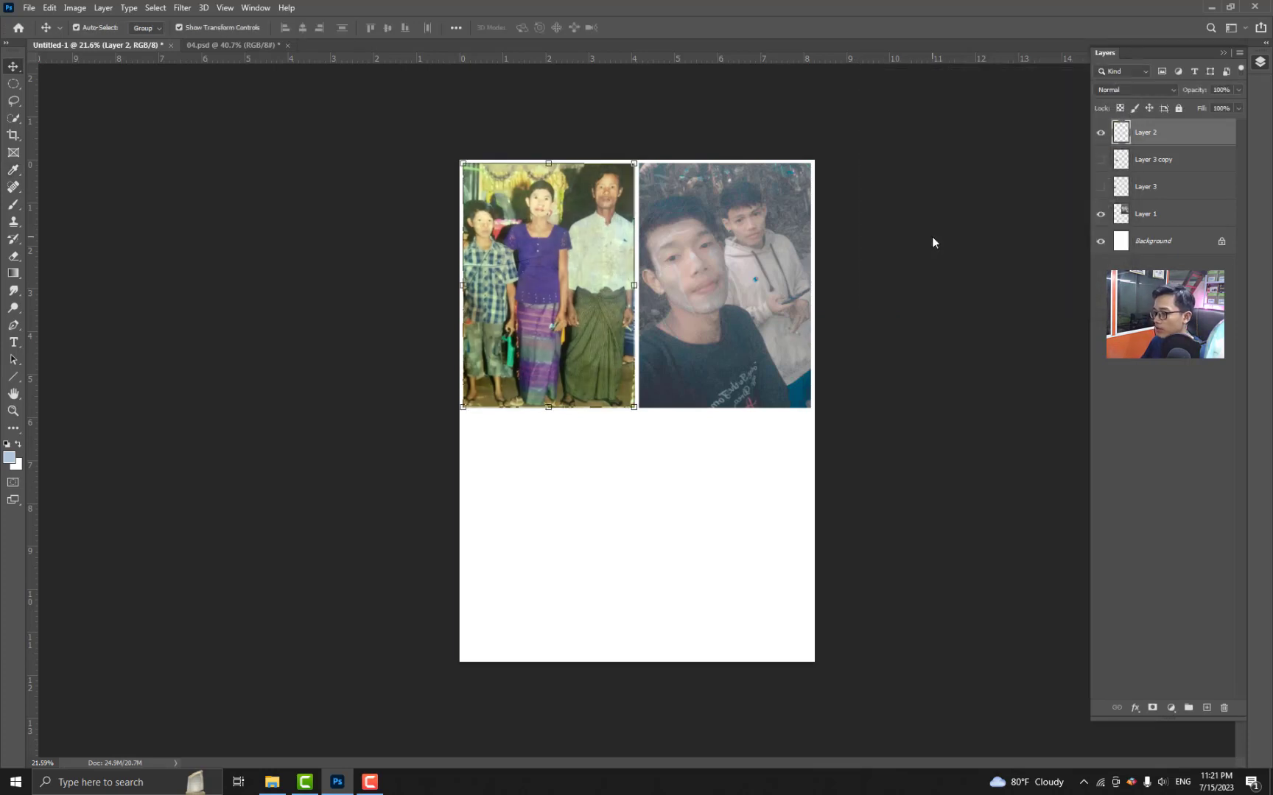